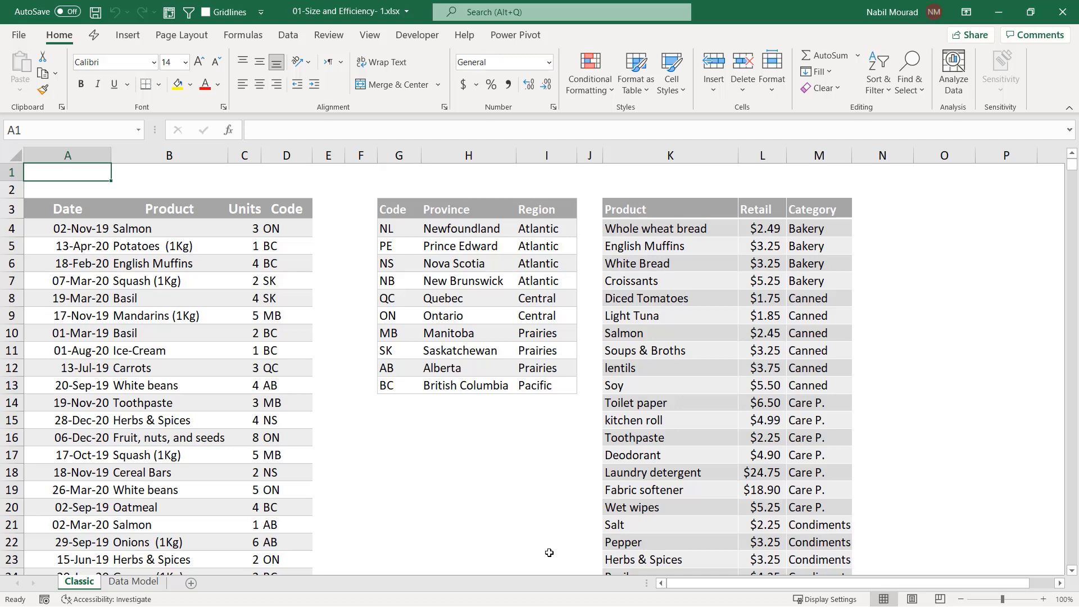
Step: Look over the Data Model sheet, return to the Classic sheet and examine the Province lookup formula in E4
left_click(131, 583)
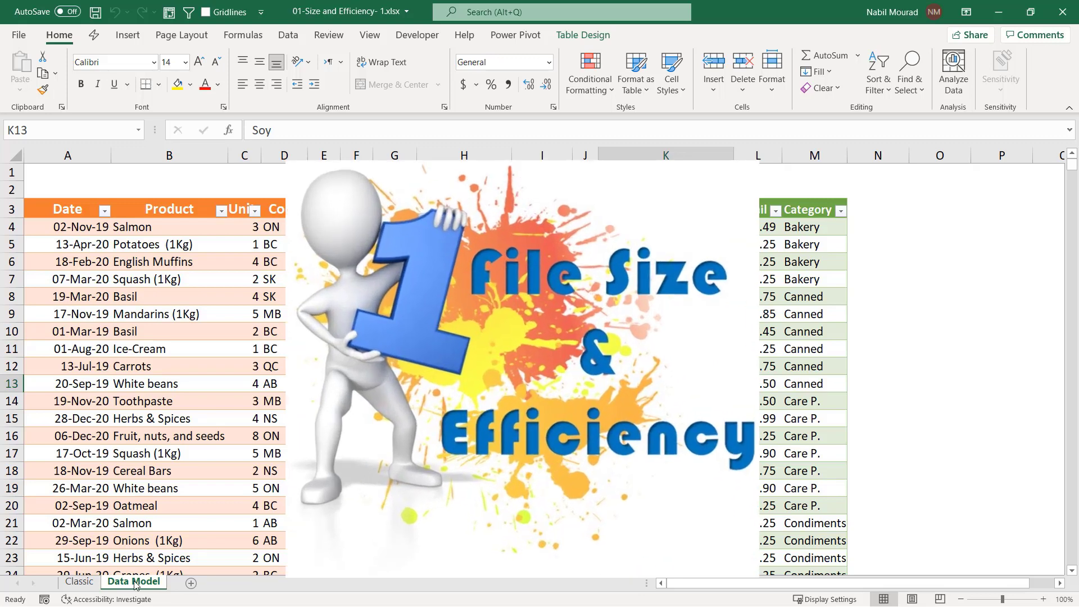
left_click(86, 585)
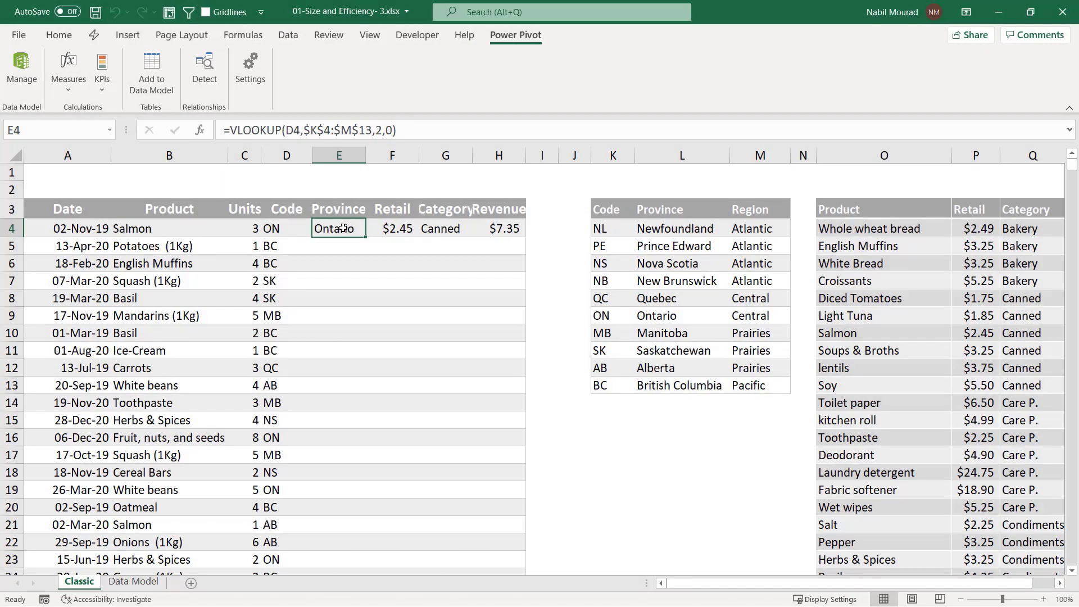
double_click(343, 228)
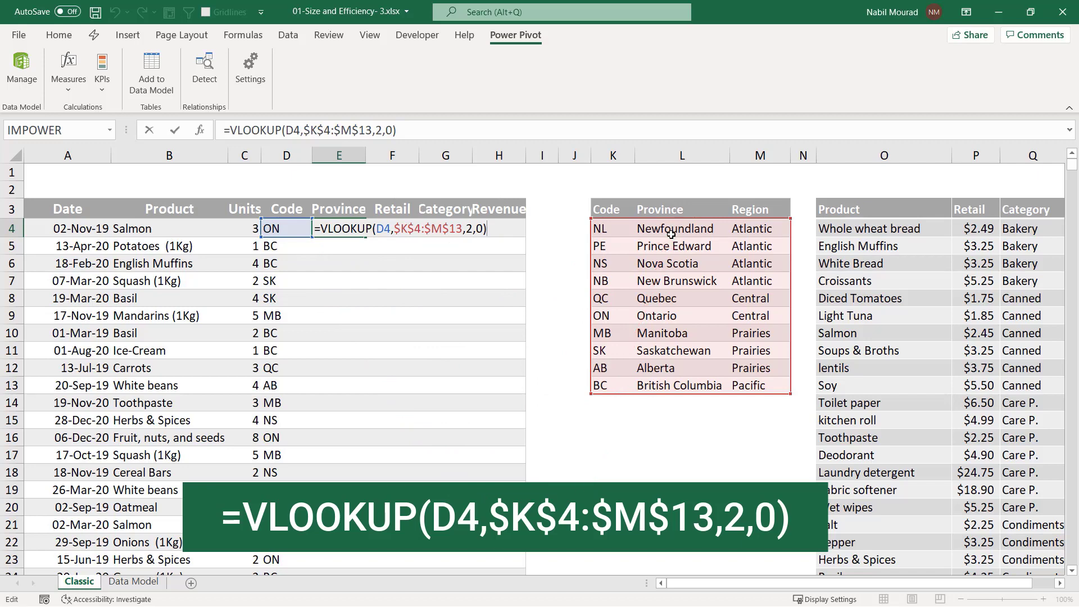
key("ctrl+Return")
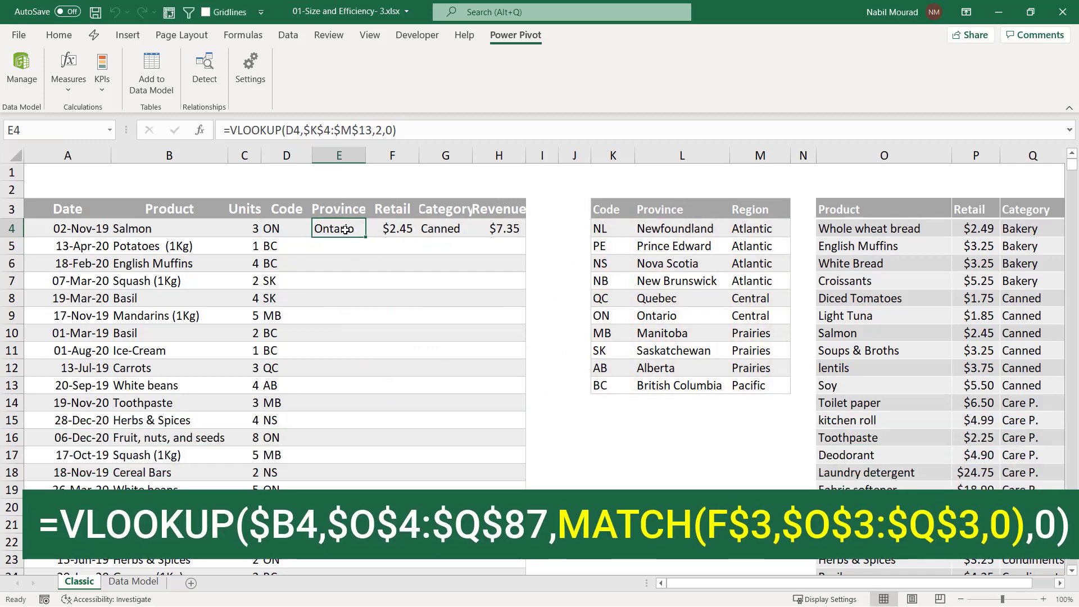
Step: Examine the Retail and Category lookup formulas in F4 and G4 and the Revenue formula in H4, leaving them unedited
left_click(395, 228)
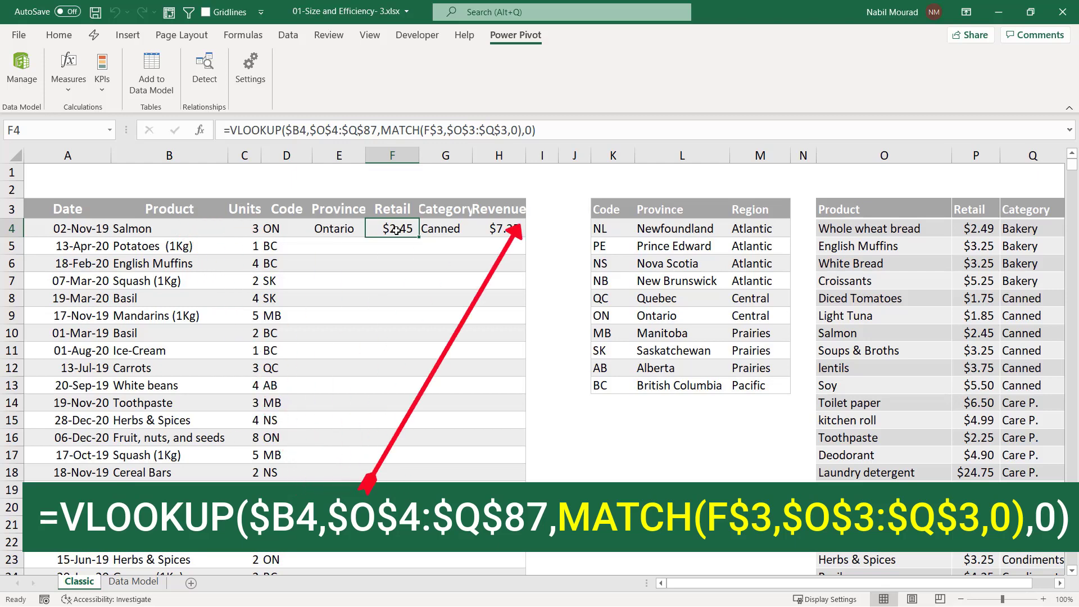
double_click(397, 230)
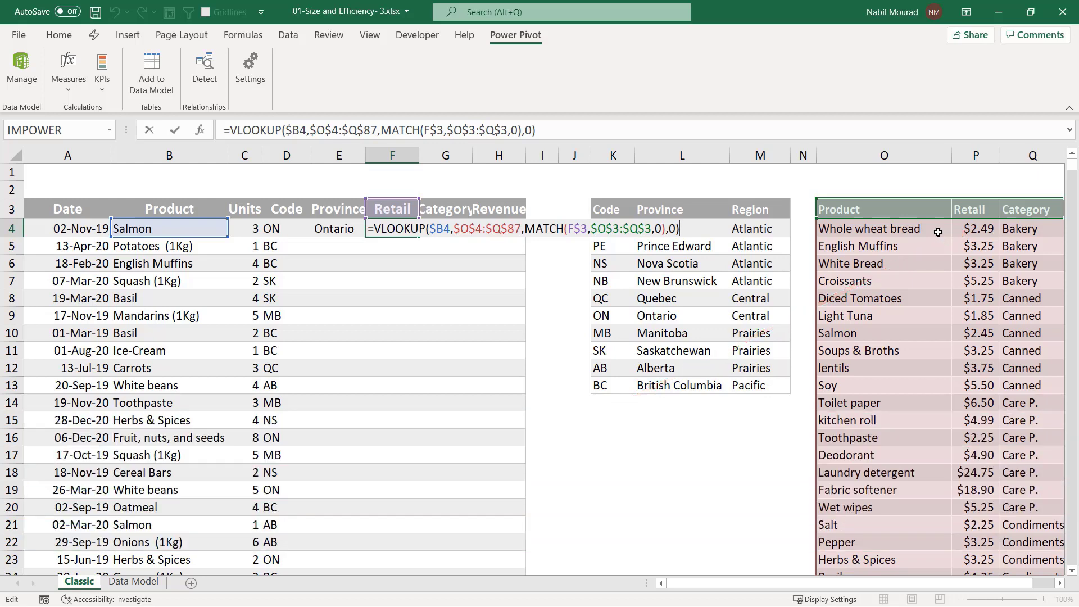
key("Escape")
left_click(438, 230)
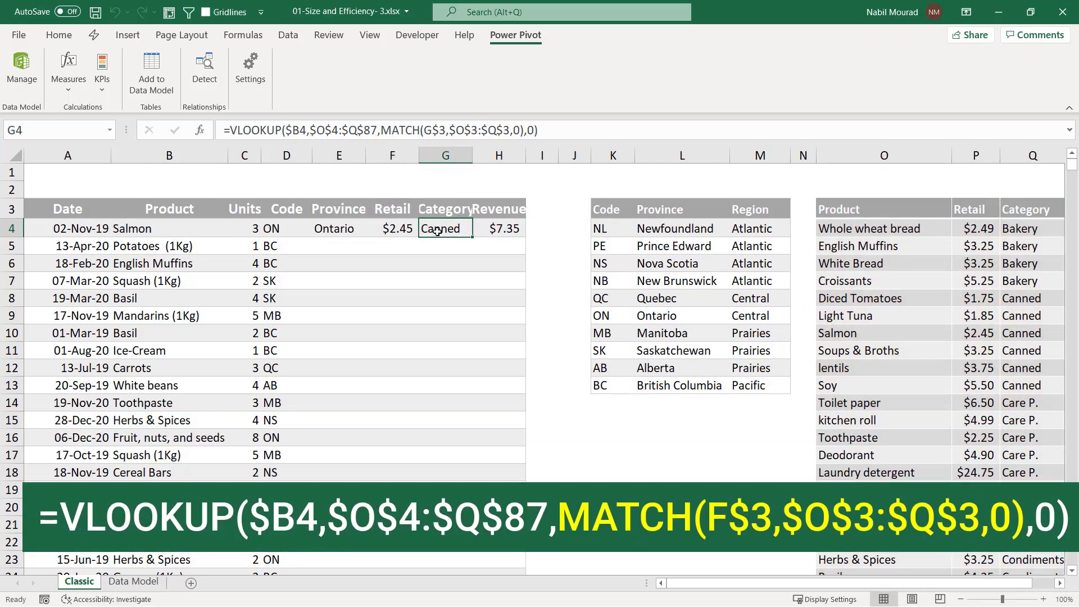
double_click(437, 231)
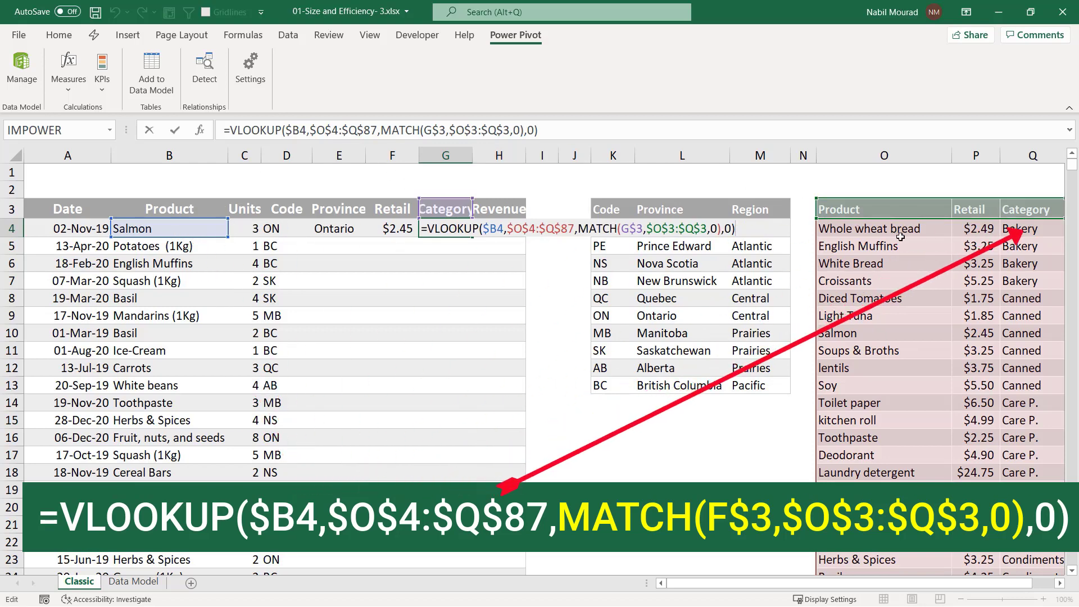
key("Escape")
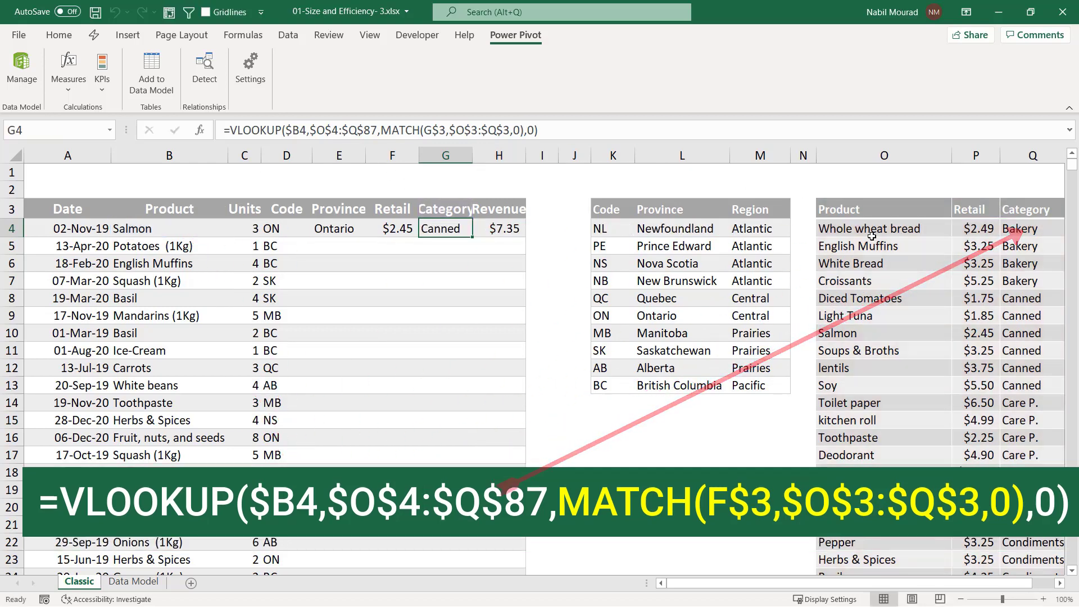
left_click(491, 228)
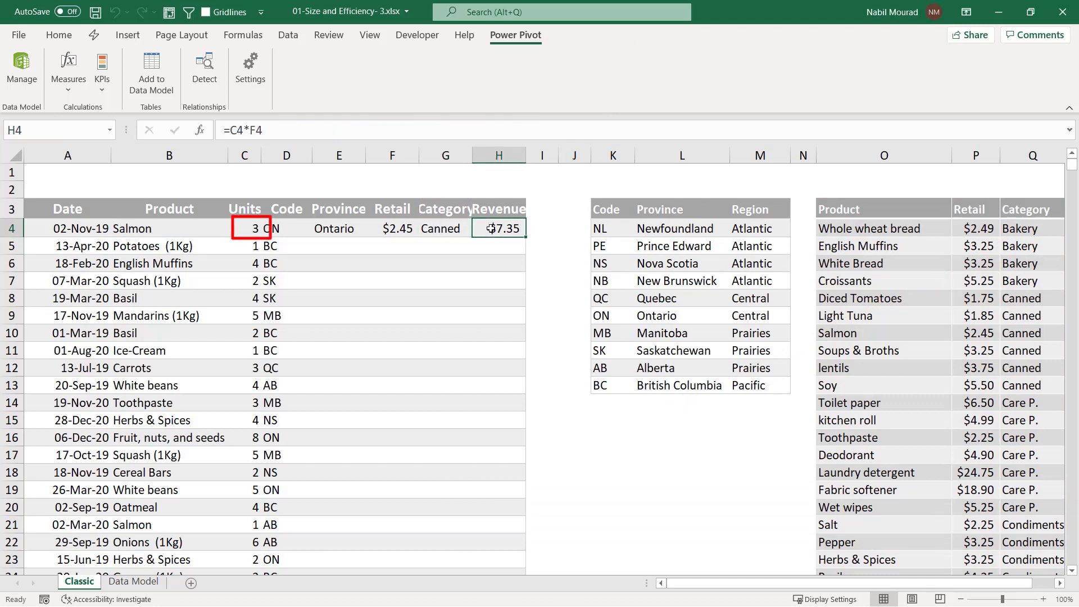
key("F2")
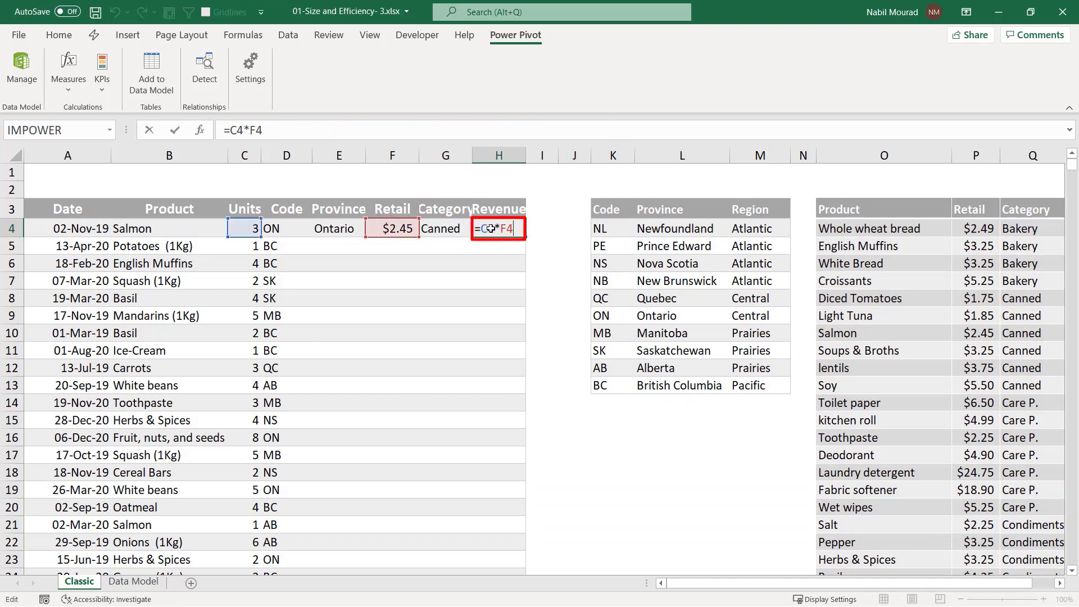
key("Escape")
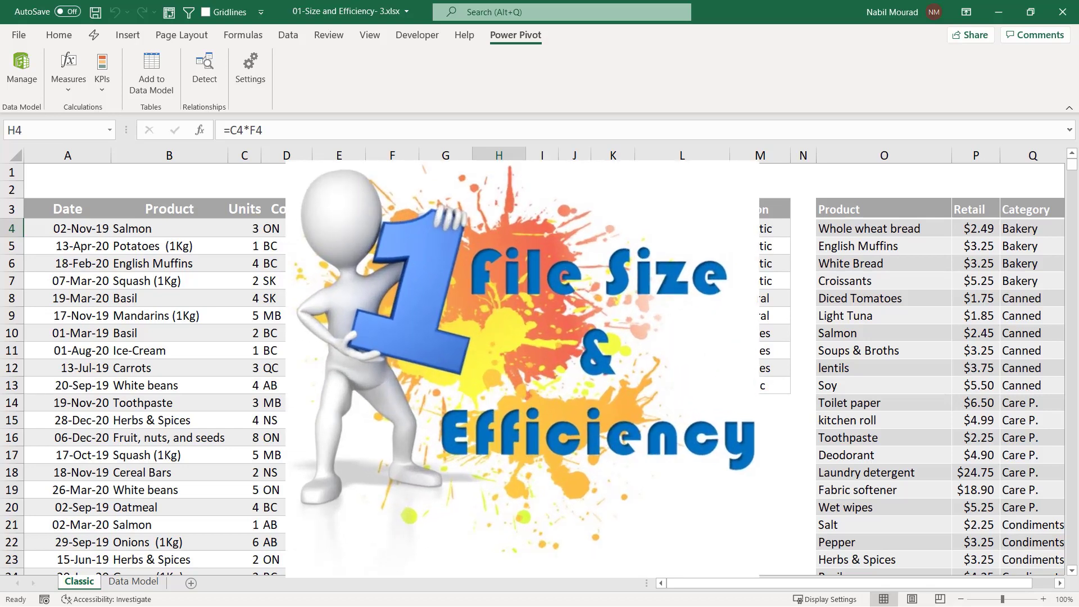
Step: Fill the Province, Retail, Category and Revenue formulas from E4:H4 down through all sales rows of the Classic sheet
left_click_drag(360, 229, 500, 229)
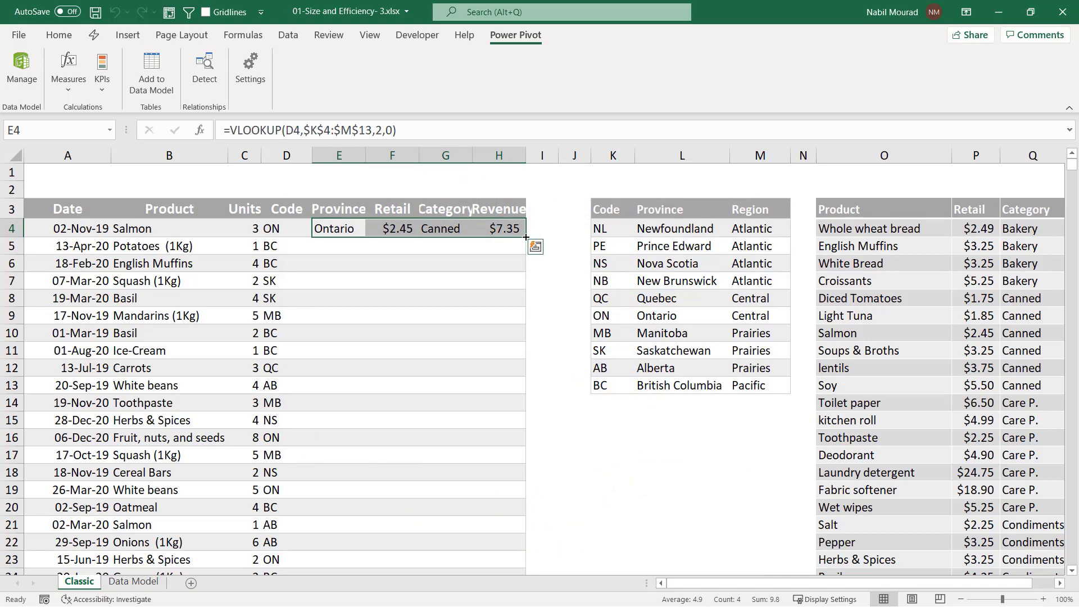
double_click(526, 236)
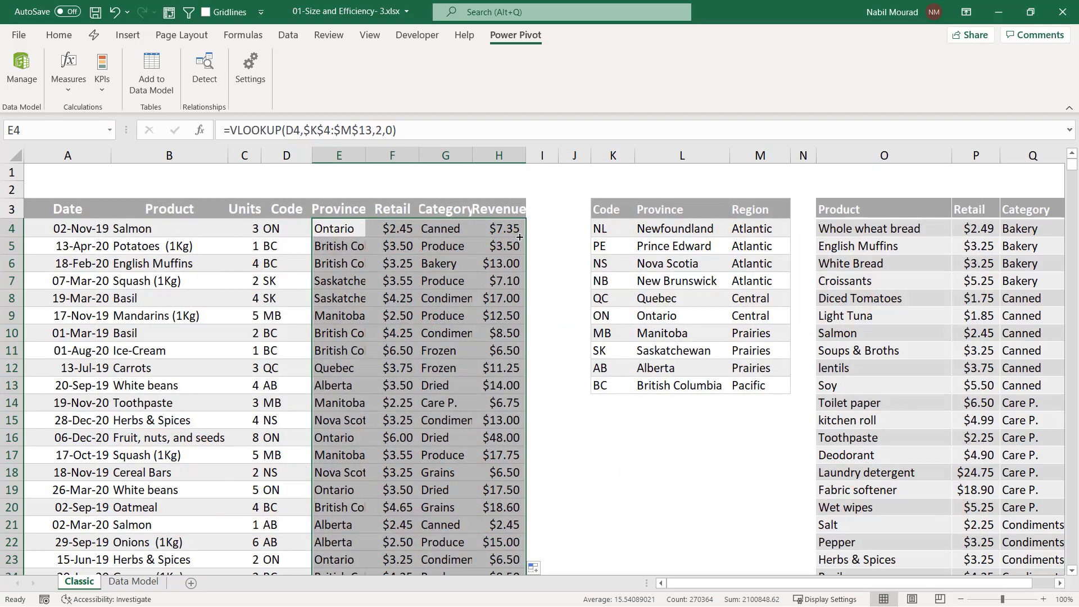
left_click(286, 299)
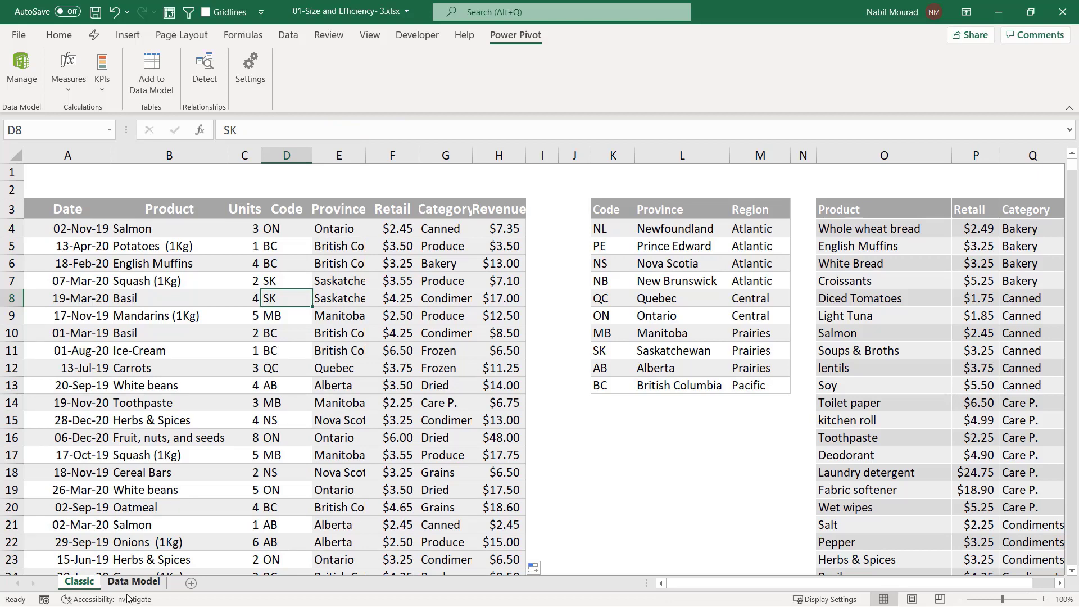
Step: Add the table with Product, Retail and Category columns on the Data Model sheet to the Power Pivot data model
left_click(140, 582)
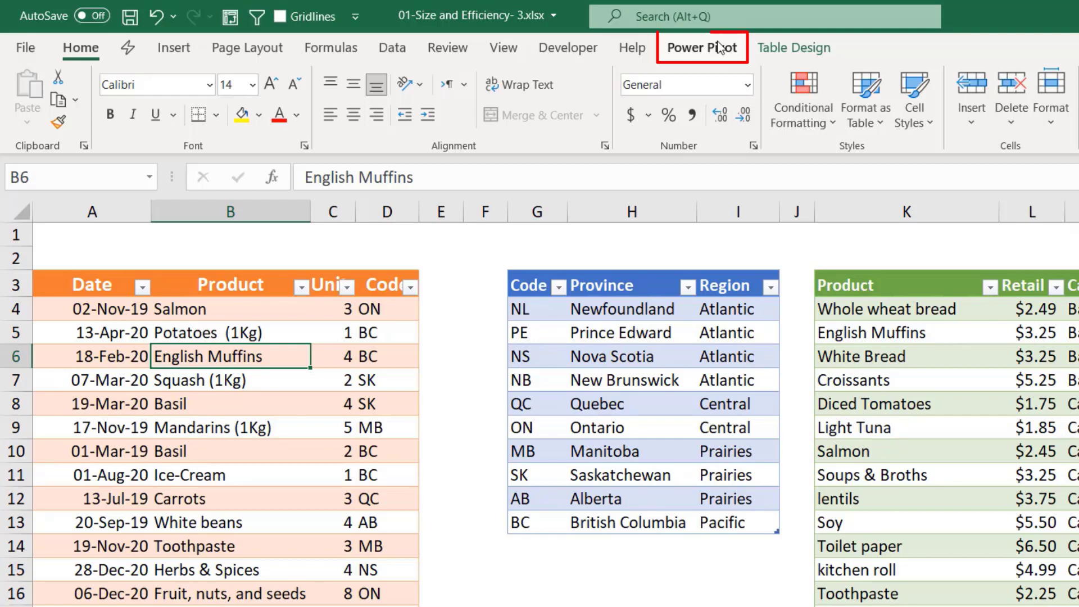
left_click(528, 36)
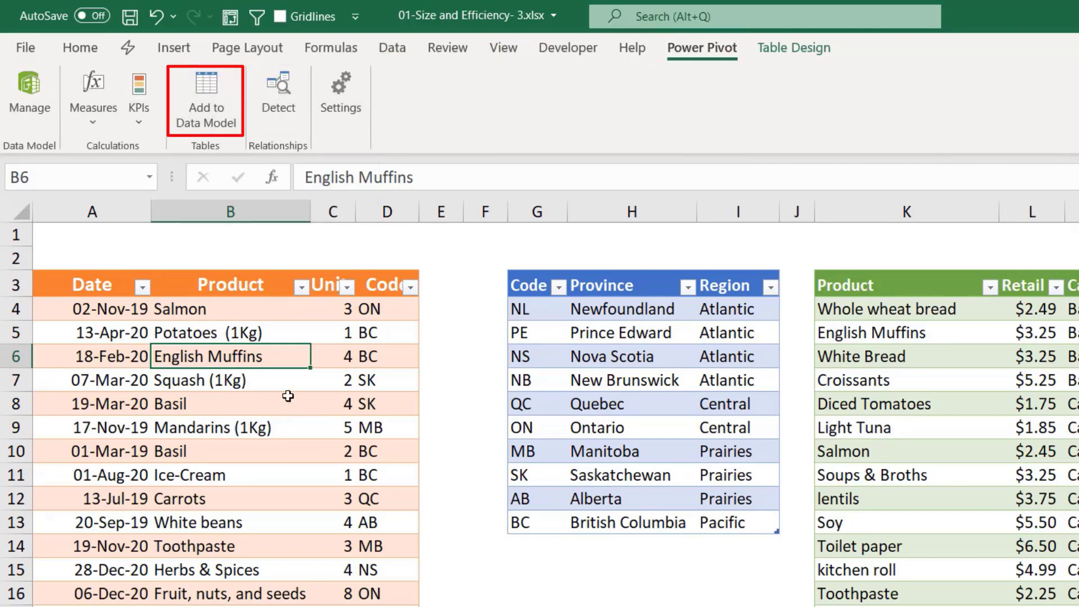
left_click(984, 376)
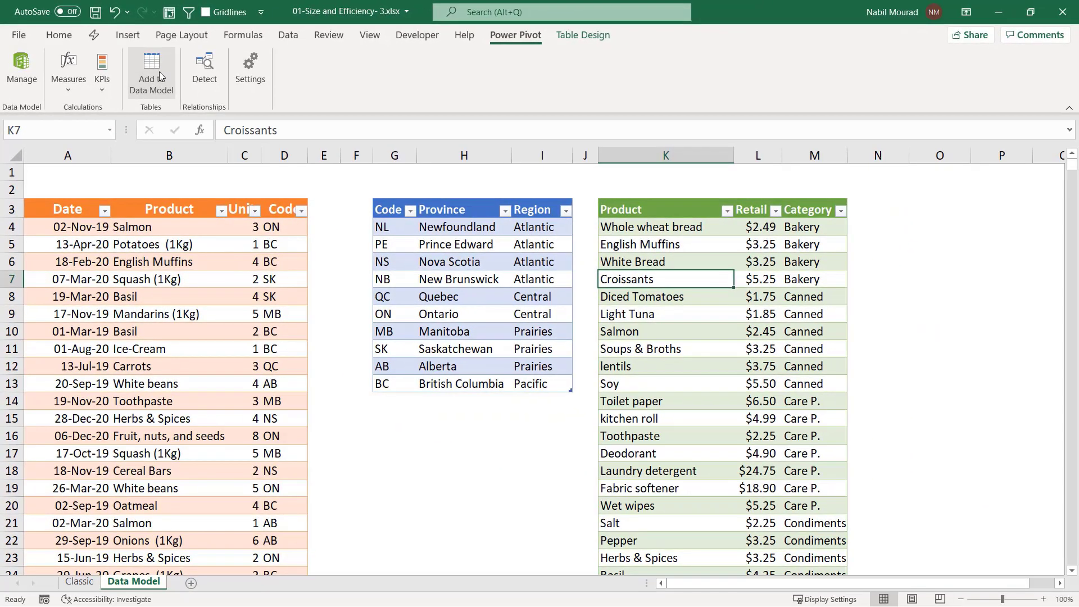
left_click(160, 72)
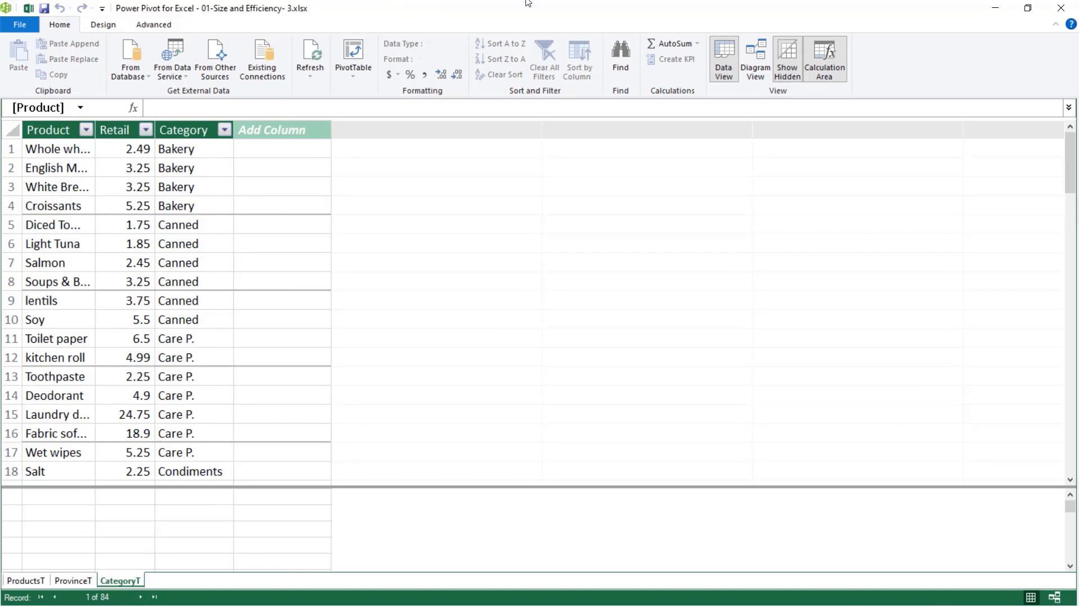
Step: Show the data model as a diagram and arrange the tables, with CategoryT moved up and ProductsT shifted slightly right
left_click(760, 66)
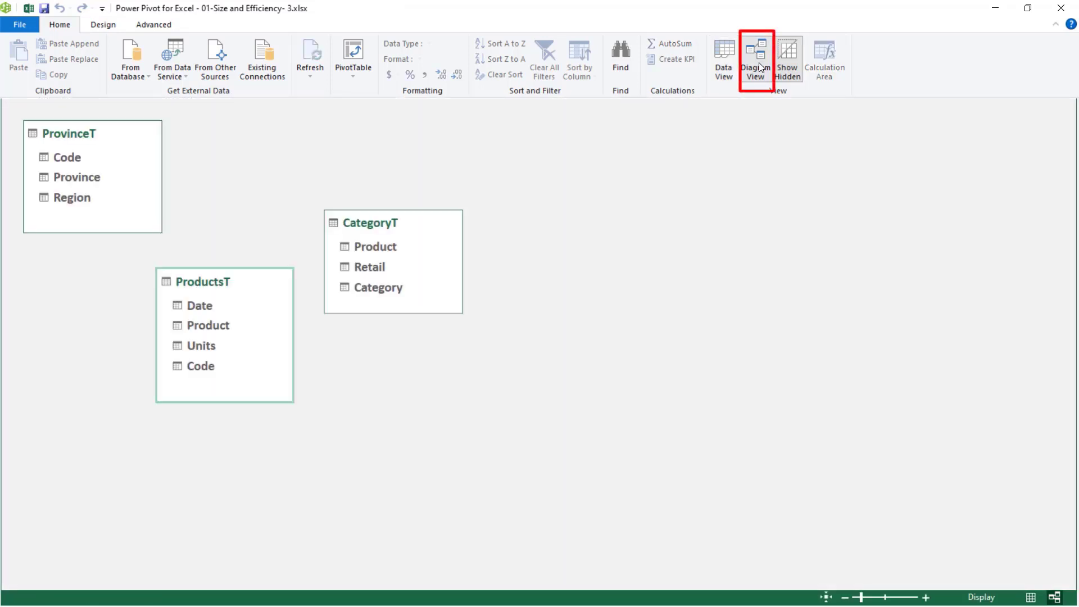
left_click_drag(412, 227, 410, 142)
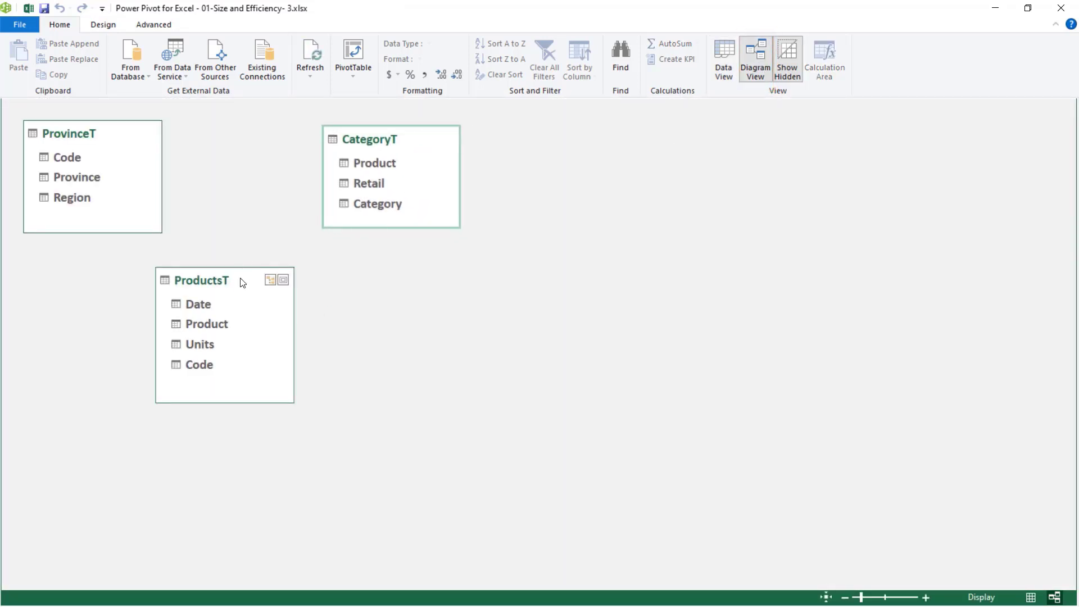
left_click_drag(246, 284, 266, 284)
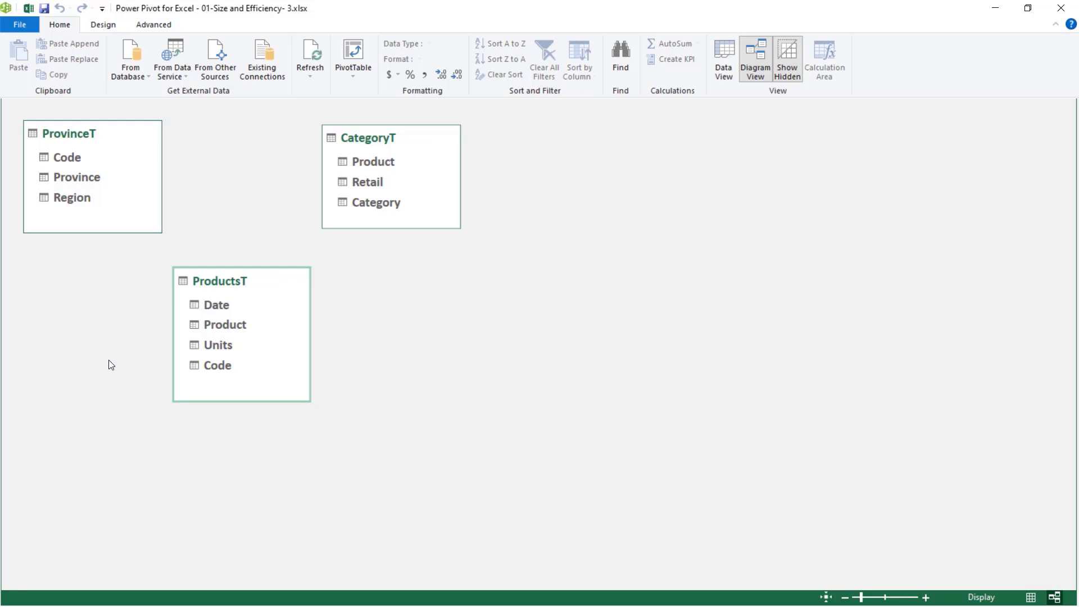
Step: Create relationships linking ProvinceT to ProductsT on Code and CategoryT to ProductsT on Product
left_click(74, 158)
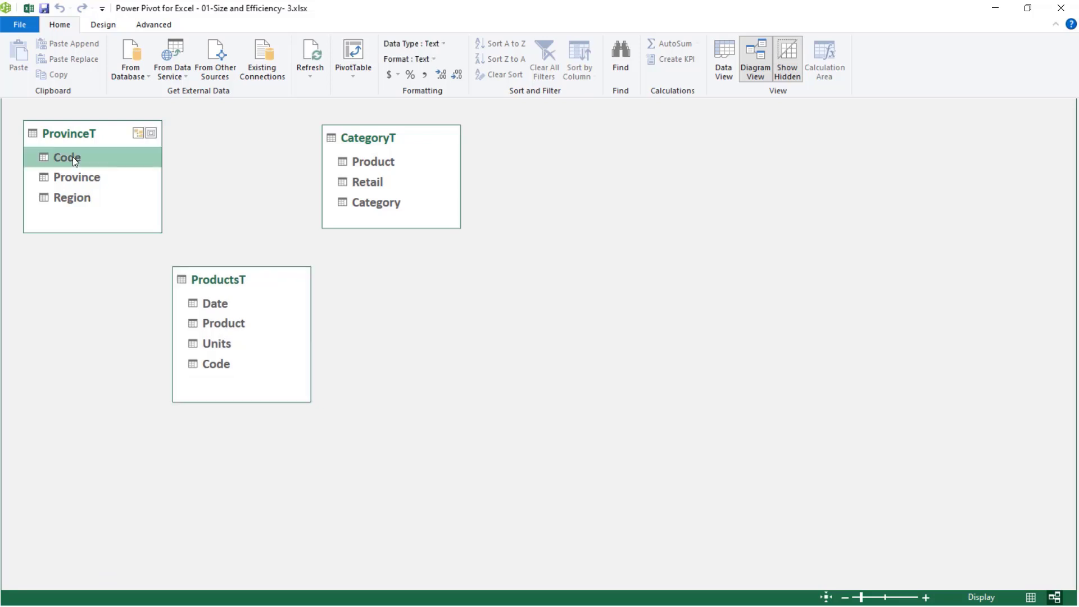
left_click_drag(74, 158, 208, 379)
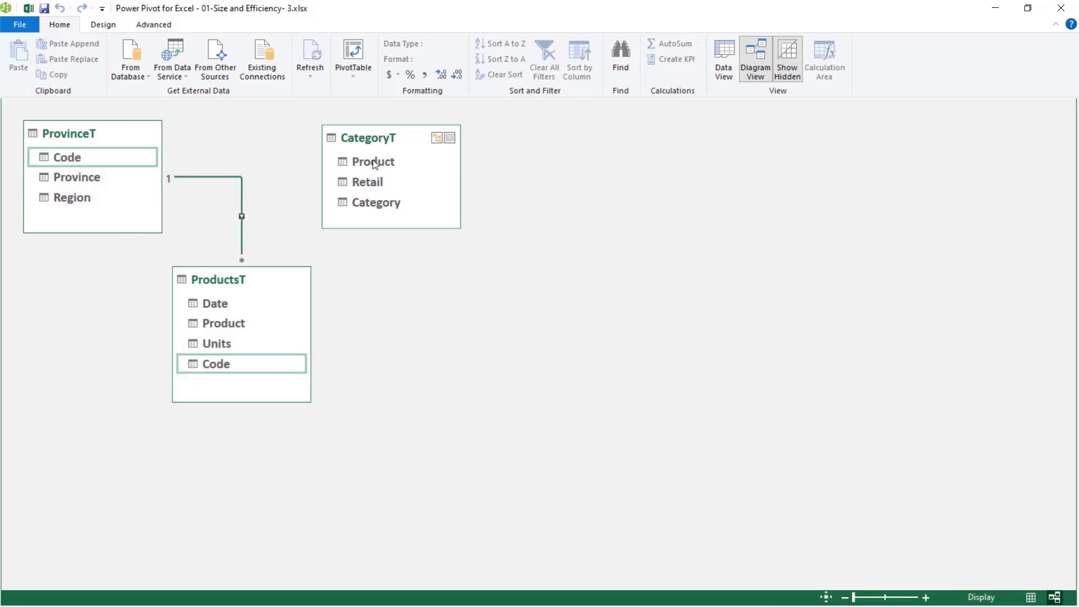
left_click_drag(373, 162, 237, 333)
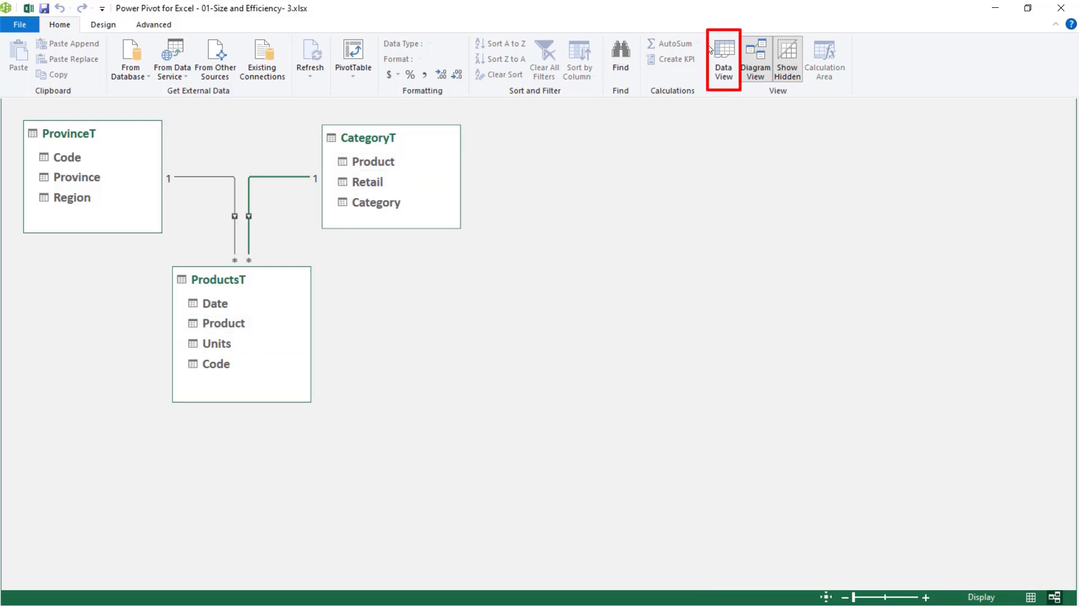
Step: In the data view, examine the Units column of ProductsT and the Retail column of CategoryT, ending on ProductsT
left_click(723, 59)
left_click(117, 518)
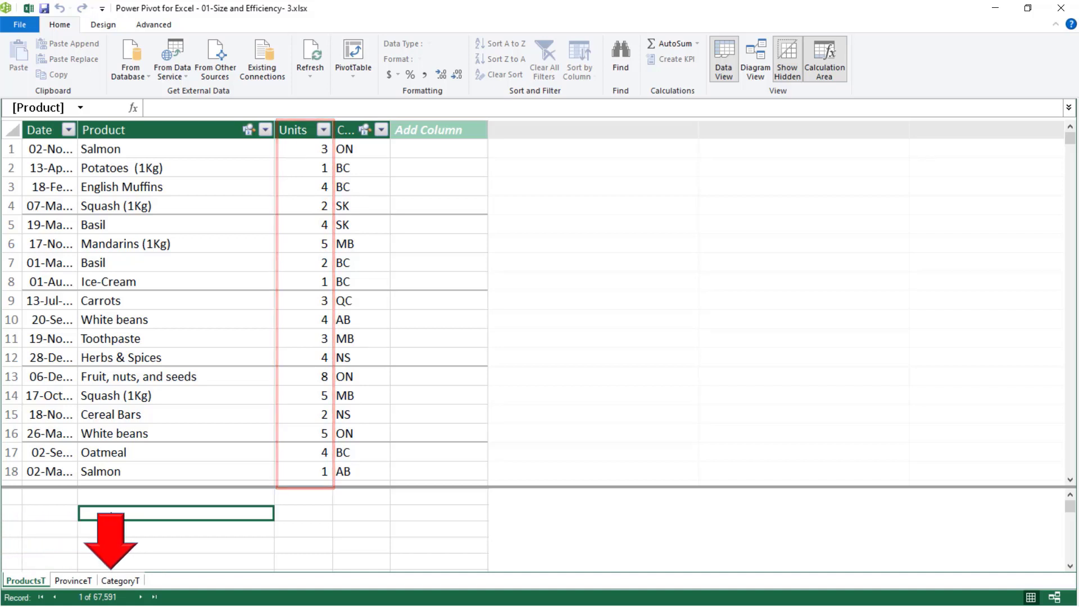
left_click(120, 582)
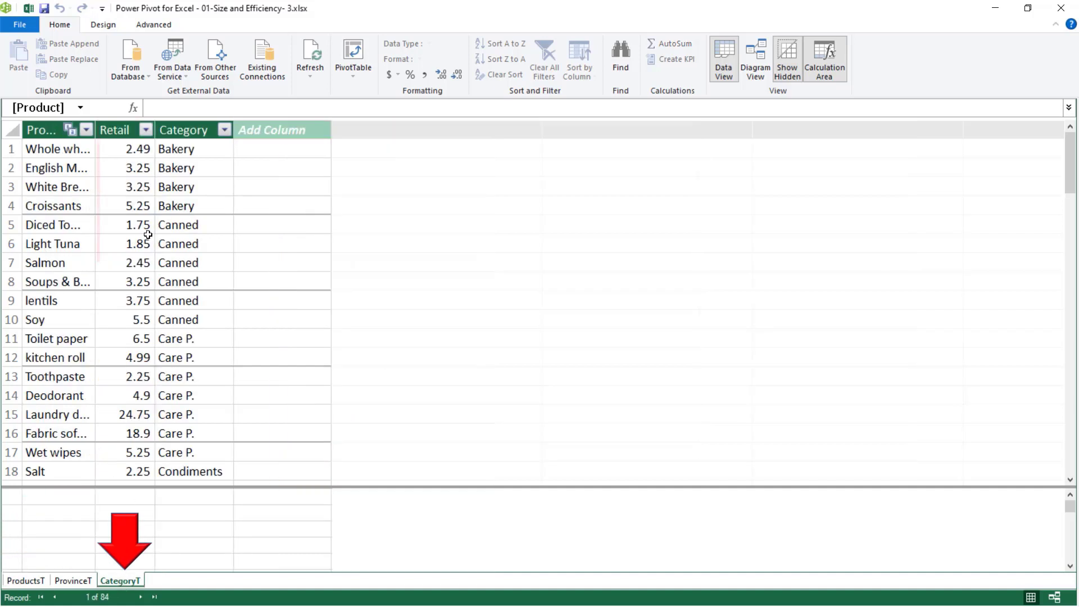
left_click(29, 582)
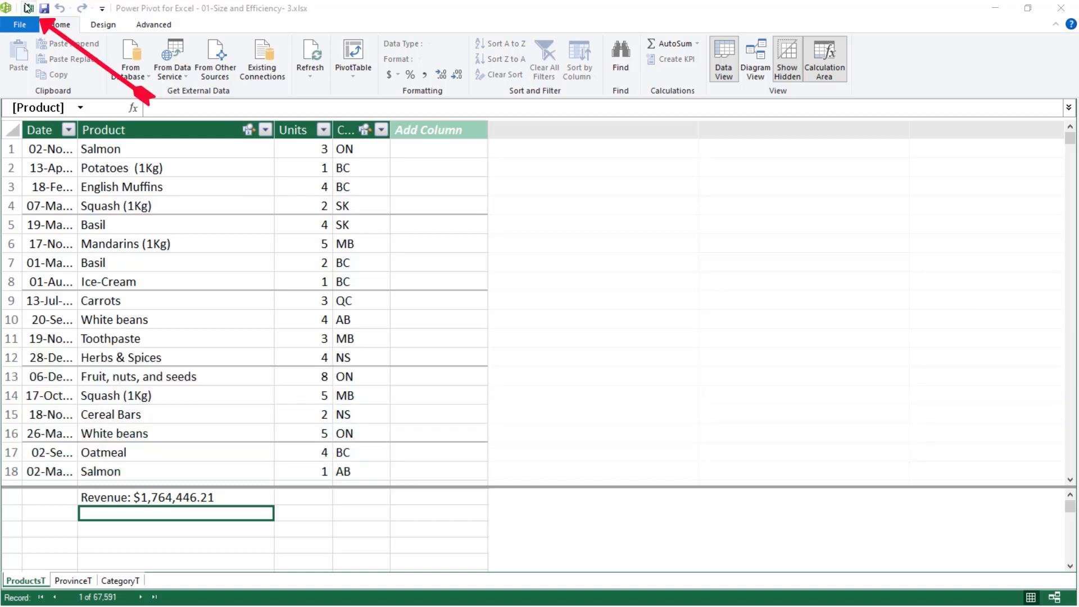
Step: Switch back to the Excel workbook and create a PivotTable on a new worksheet from the Classic sheet's range A3:H67594
left_click(26, 7)
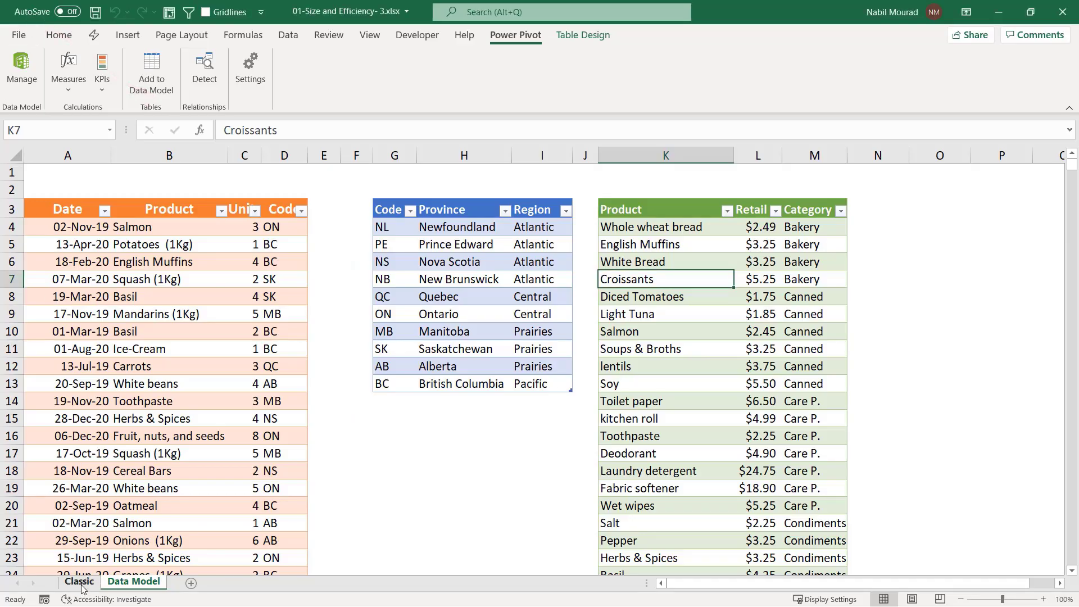
left_click(81, 584)
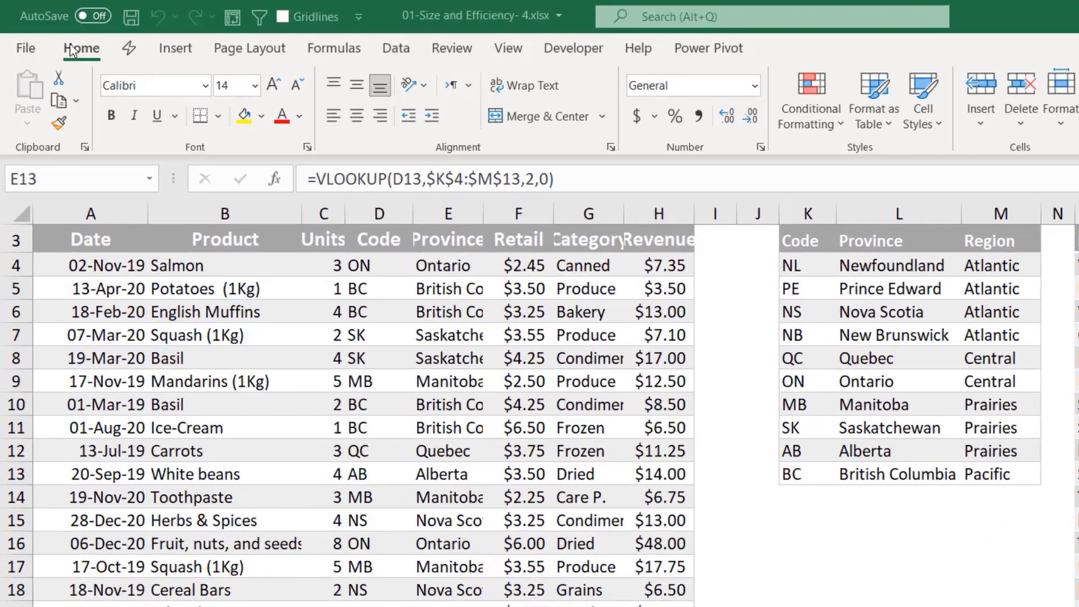
left_click(128, 34)
left_click(38, 97)
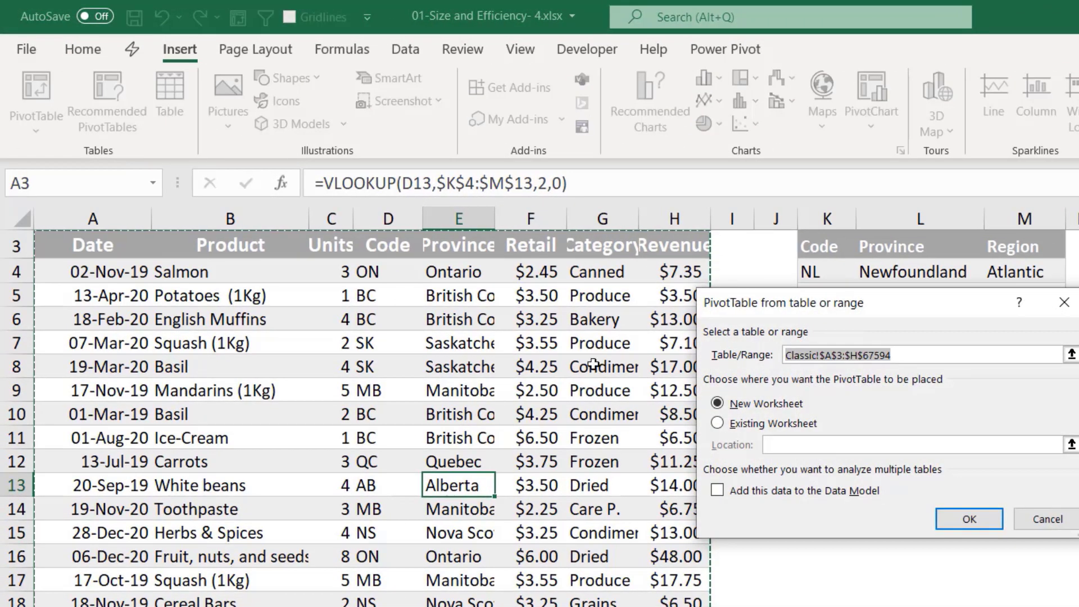
left_click(970, 519)
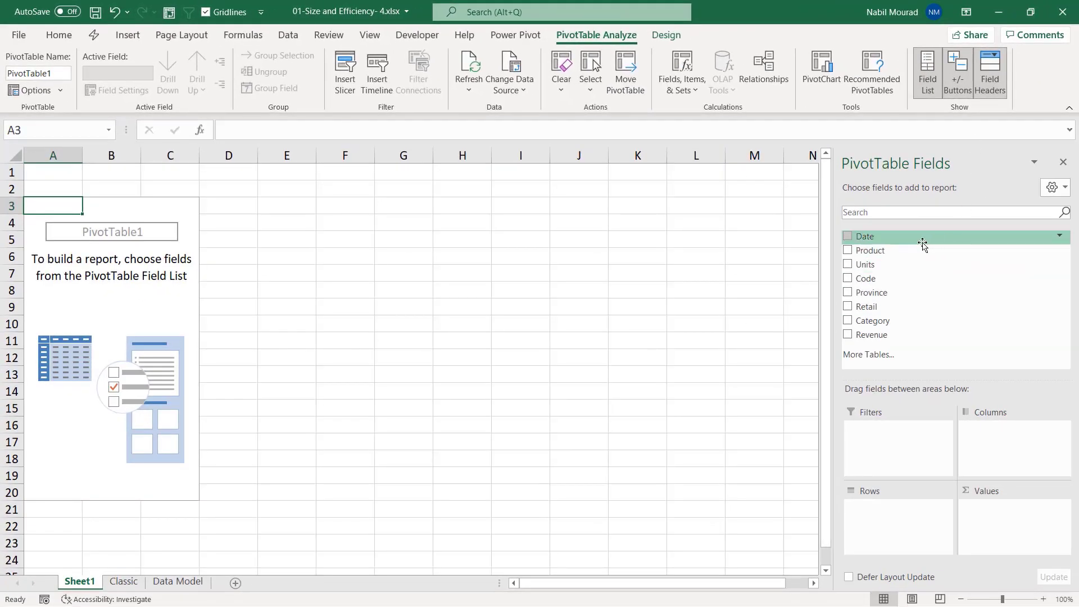
Step: Lay out the PivotTable with Category as rows and the sum of Revenue as values, and select cell E3 beside it
left_click_drag(899, 320, 922, 513)
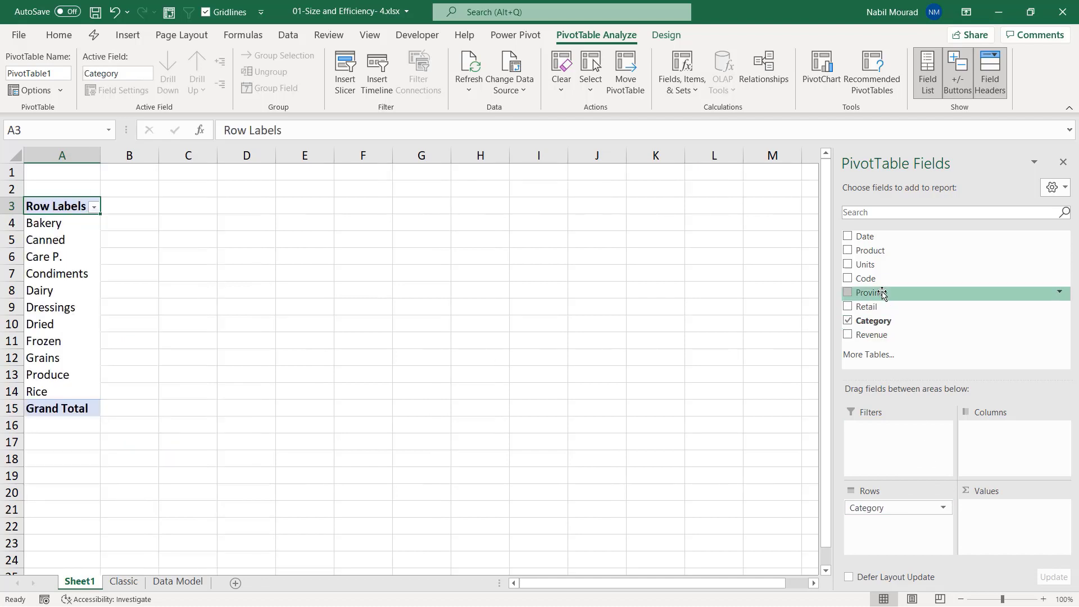
left_click_drag(881, 336, 1018, 535)
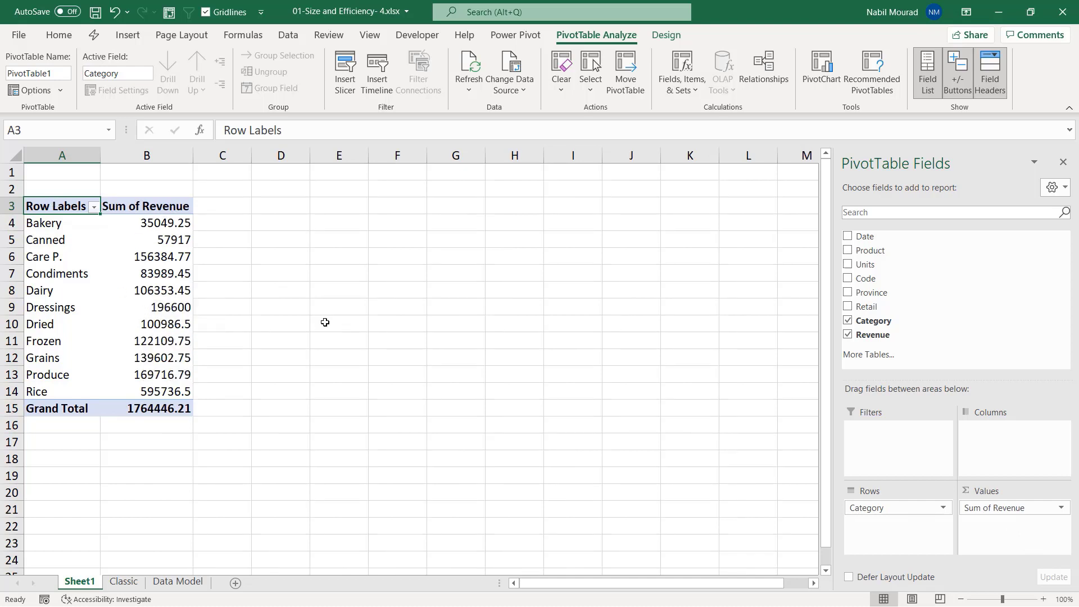
left_click(336, 209)
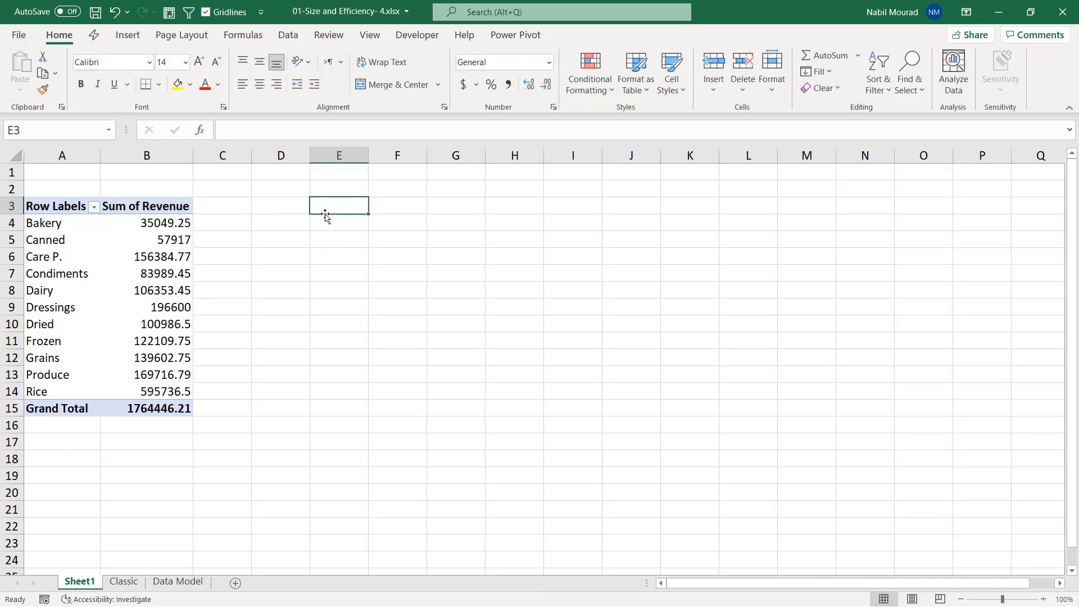
Step: Create a PivotTable from the workbook's data model in cell E3 of the existing Sheet1
left_click(119, 37)
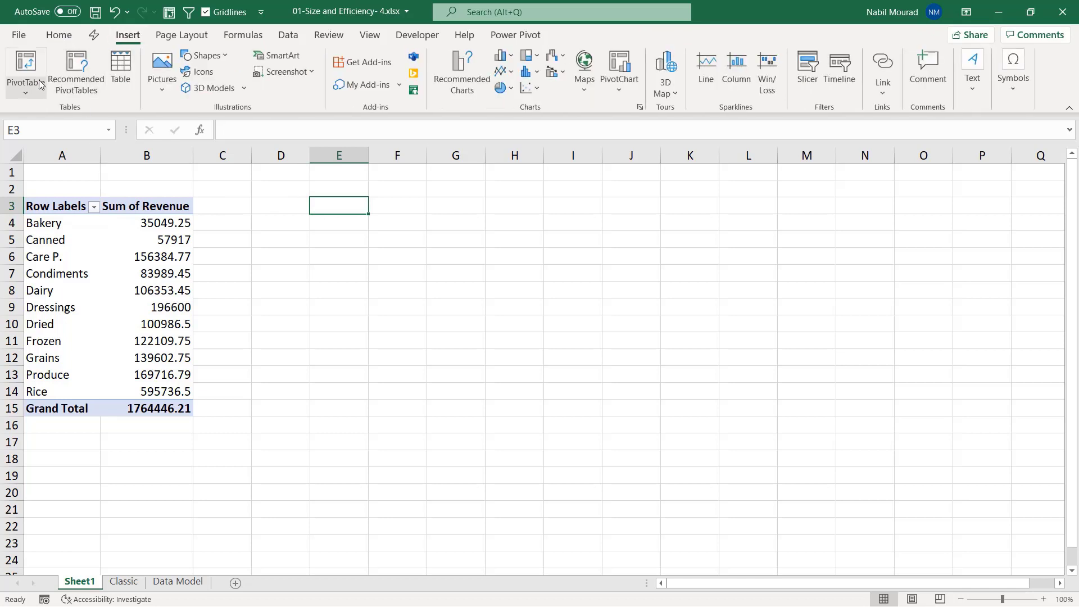
left_click(24, 93)
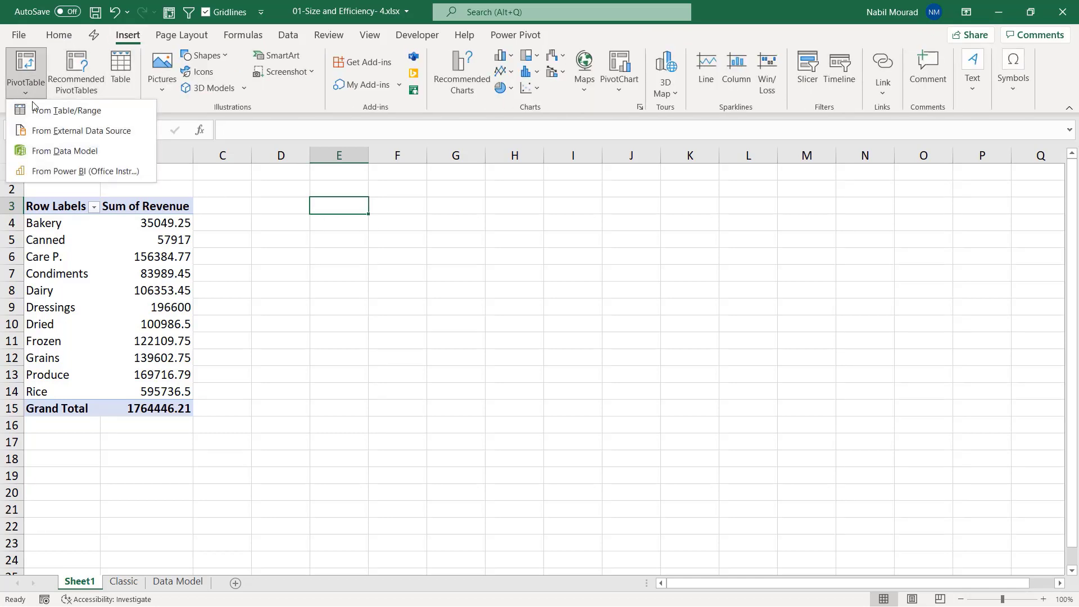
left_click(61, 158)
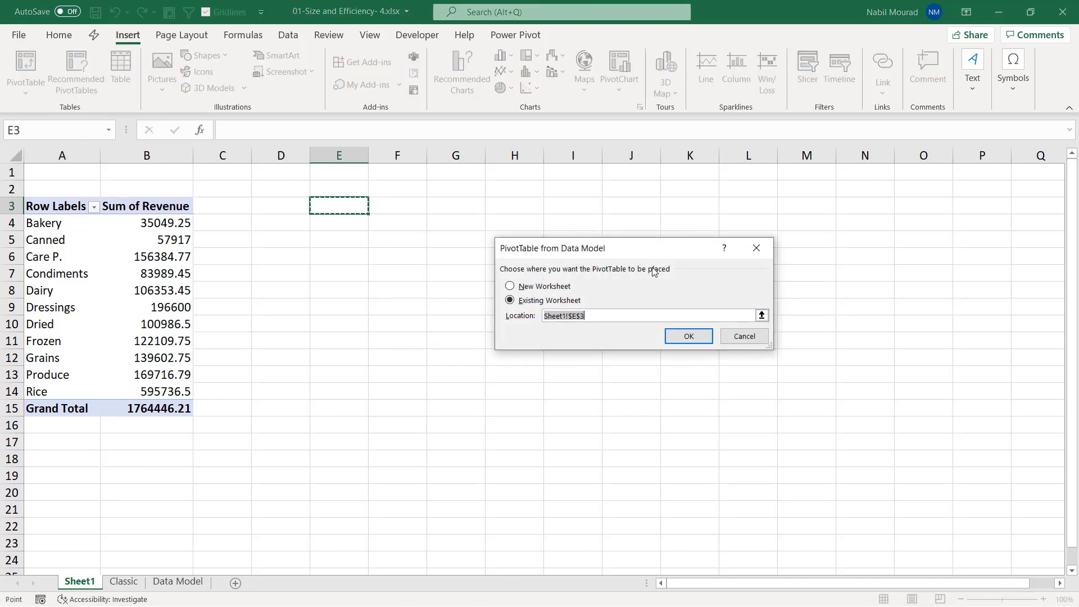
left_click(689, 340)
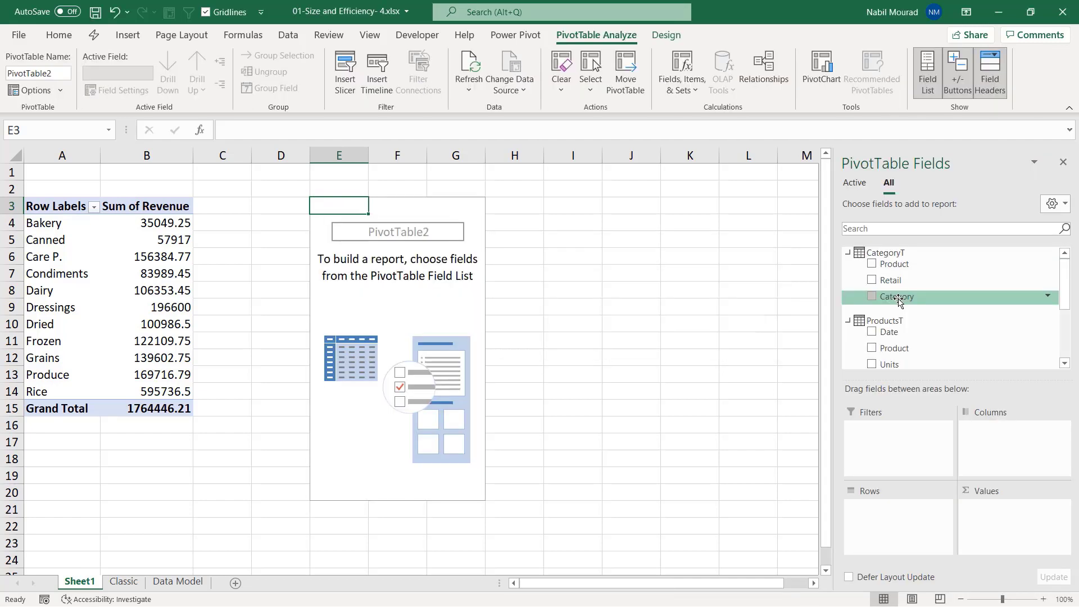
Step: Lay out the data model PivotTable with CategoryT's Category as rows and the Revenue measure as values
left_click_drag(898, 302, 899, 515)
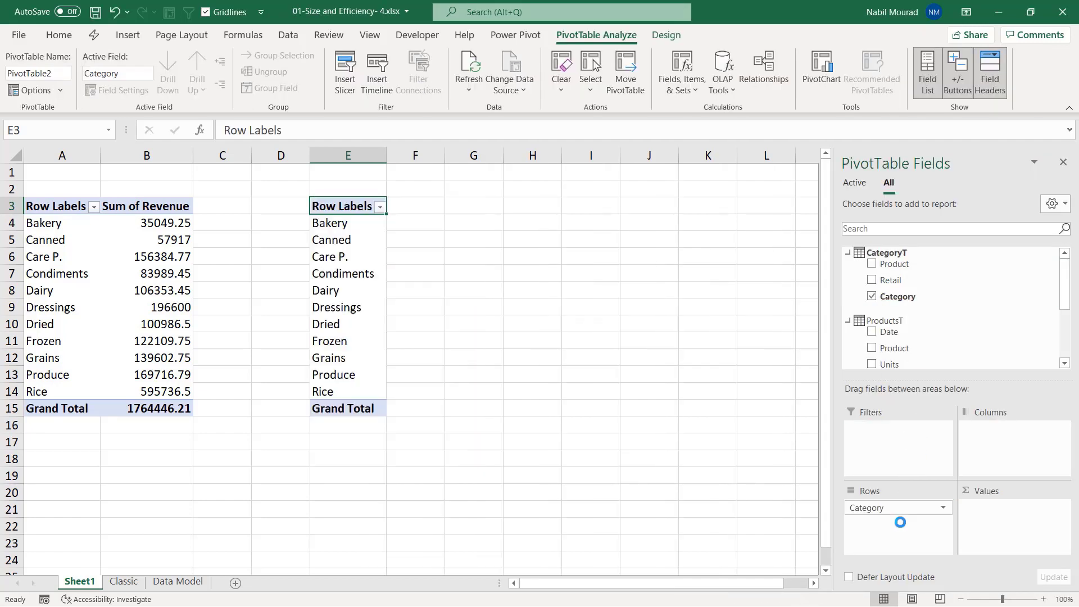
scroll(944, 346, "down", 2)
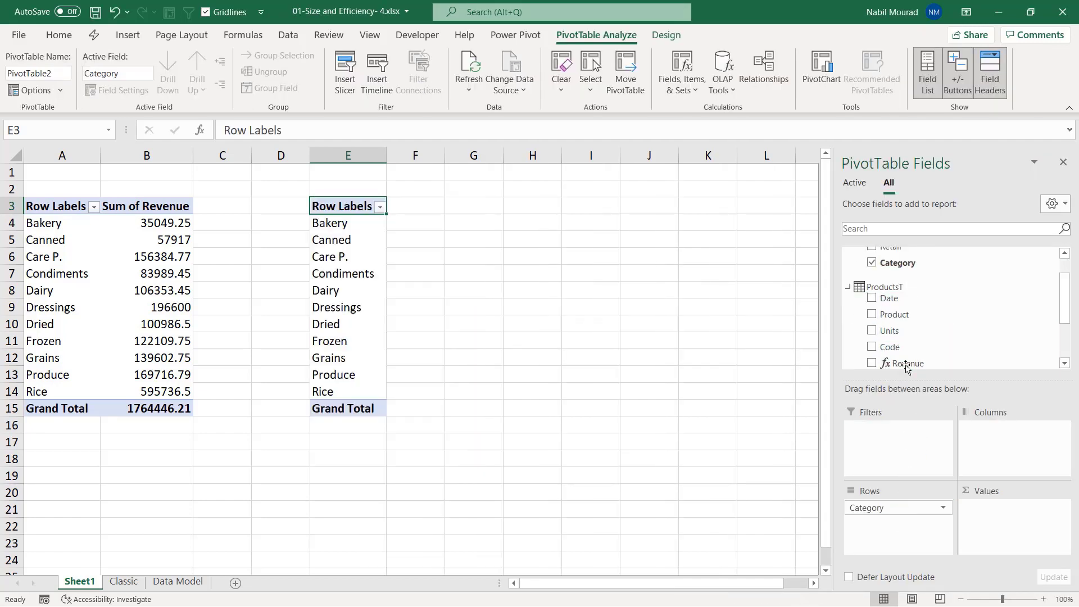
left_click_drag(907, 364, 1026, 531)
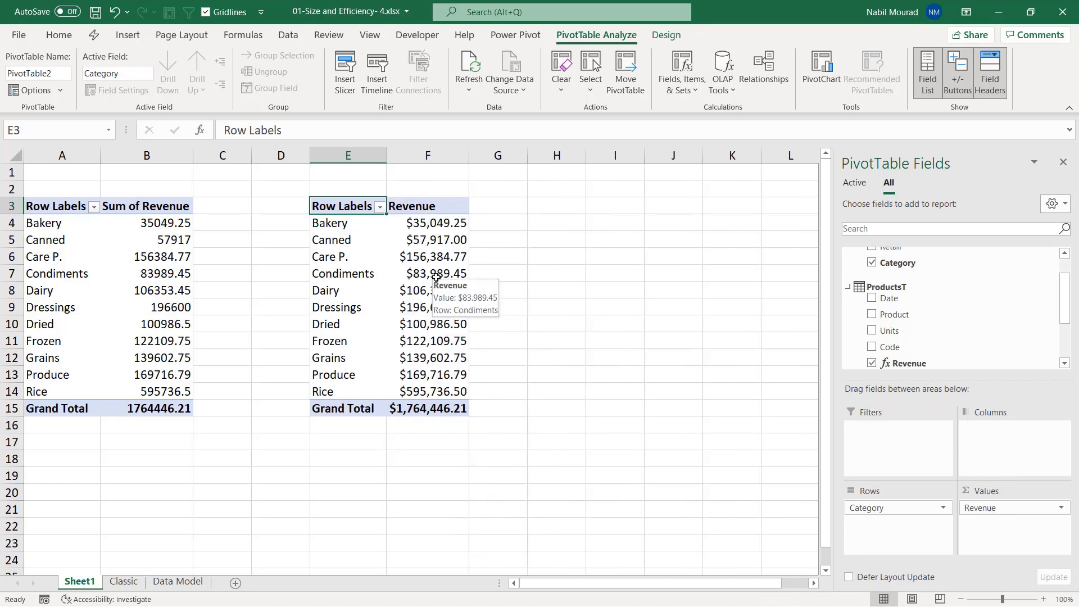
mouse_move(447, 296)
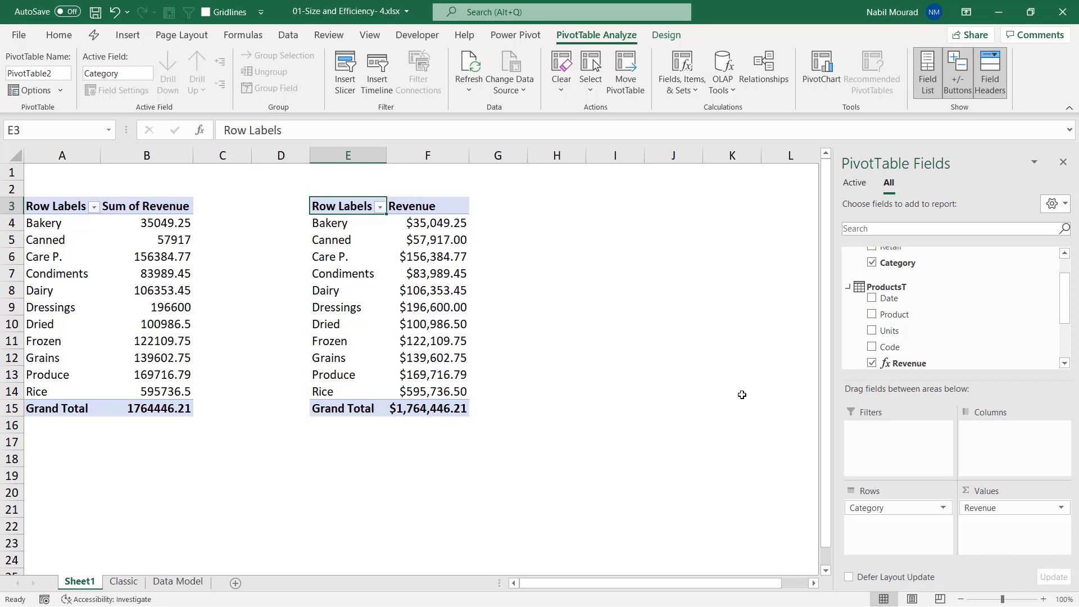
Step: Examine which context commands the classic PivotTable offers for its Canned row
left_click(80, 241)
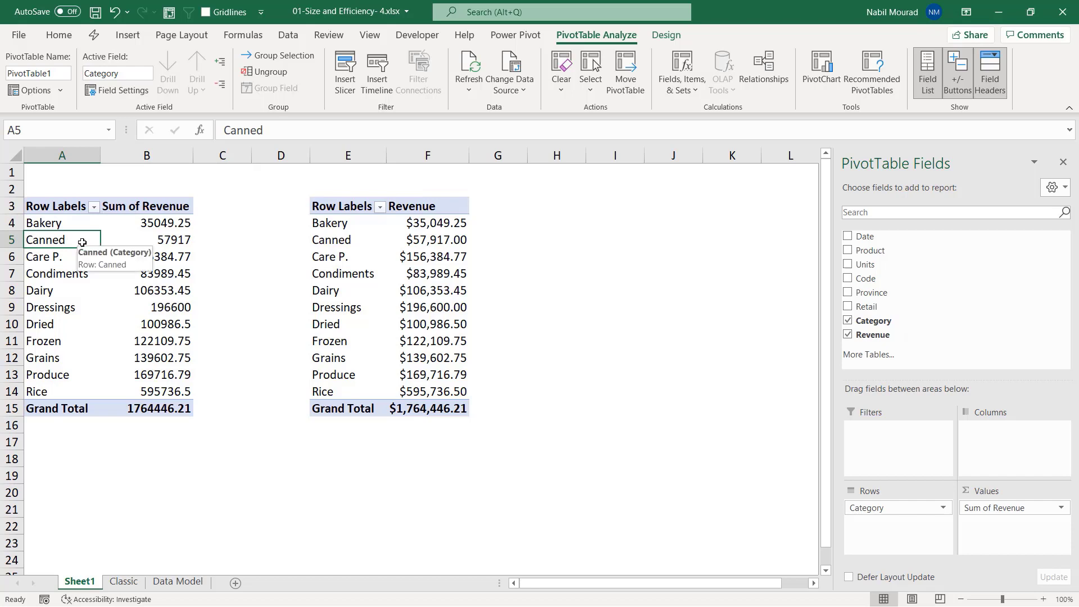
right_click(82, 242)
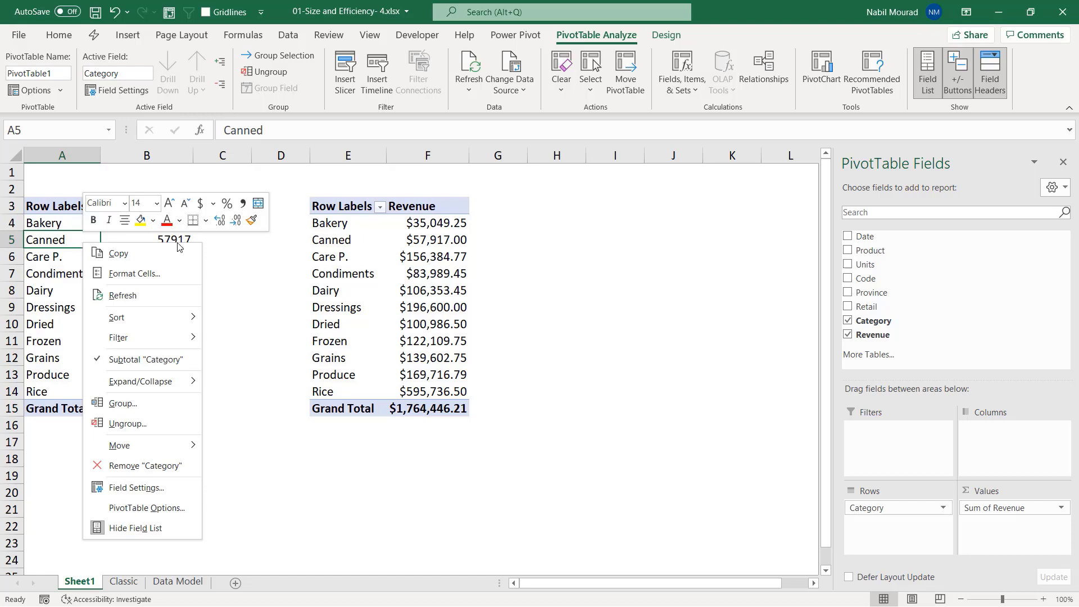
left_click(348, 241)
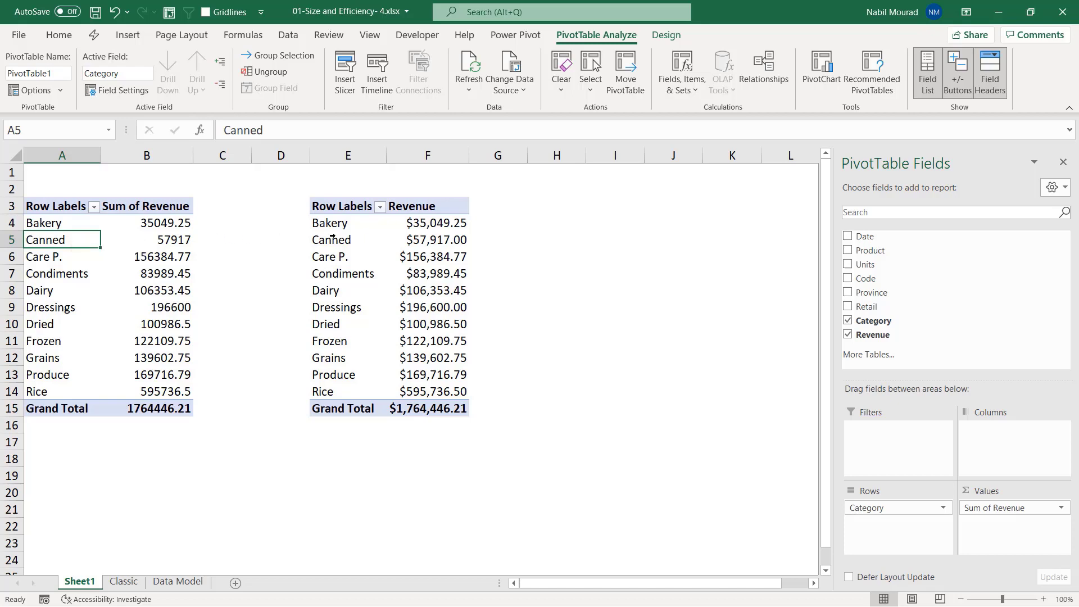
Step: Use Quick Explore on Canned in the data model PivotTable to drill to Region from ProvinceT
left_click(349, 240)
right_click(349, 239)
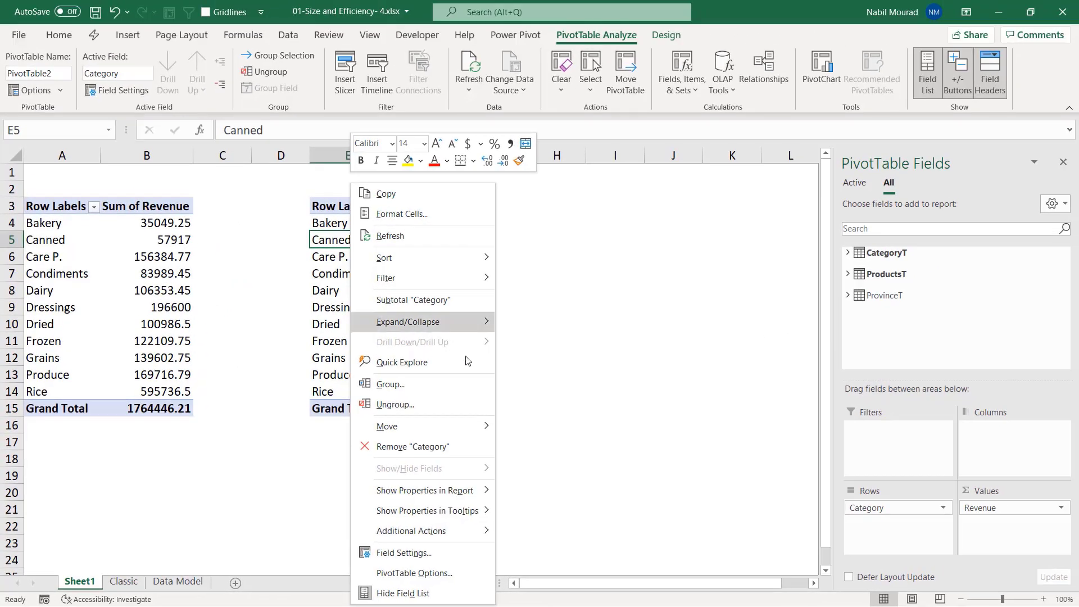
left_click(418, 363)
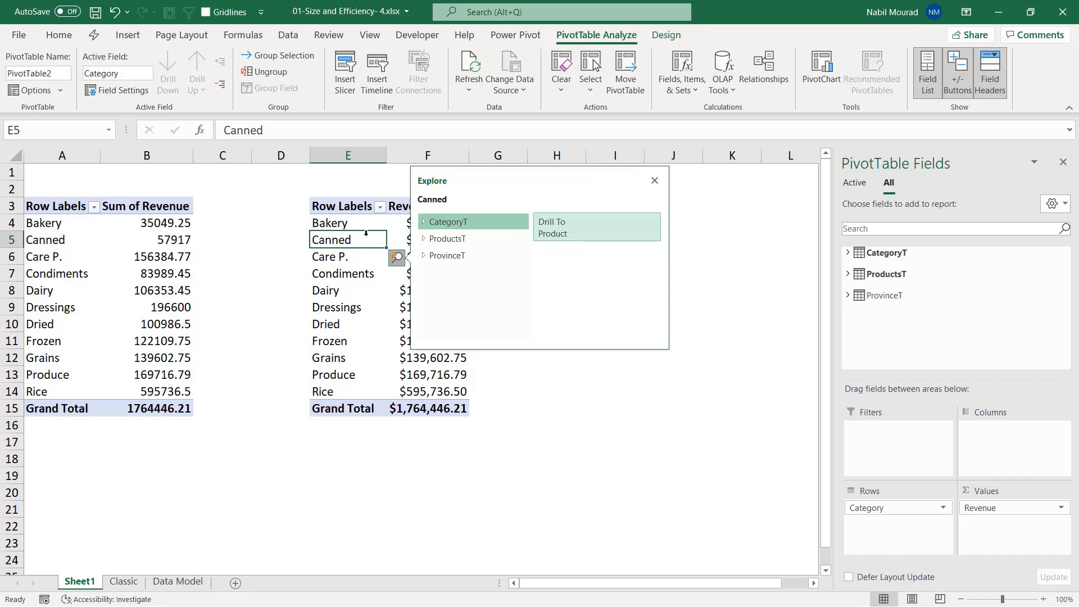
left_click(424, 256)
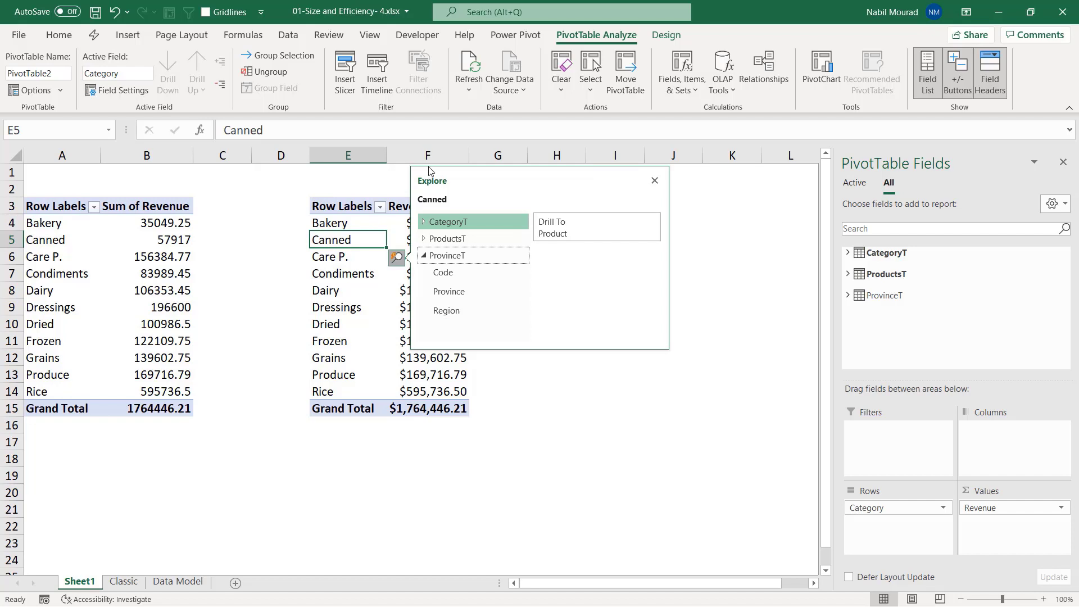
left_click(447, 311)
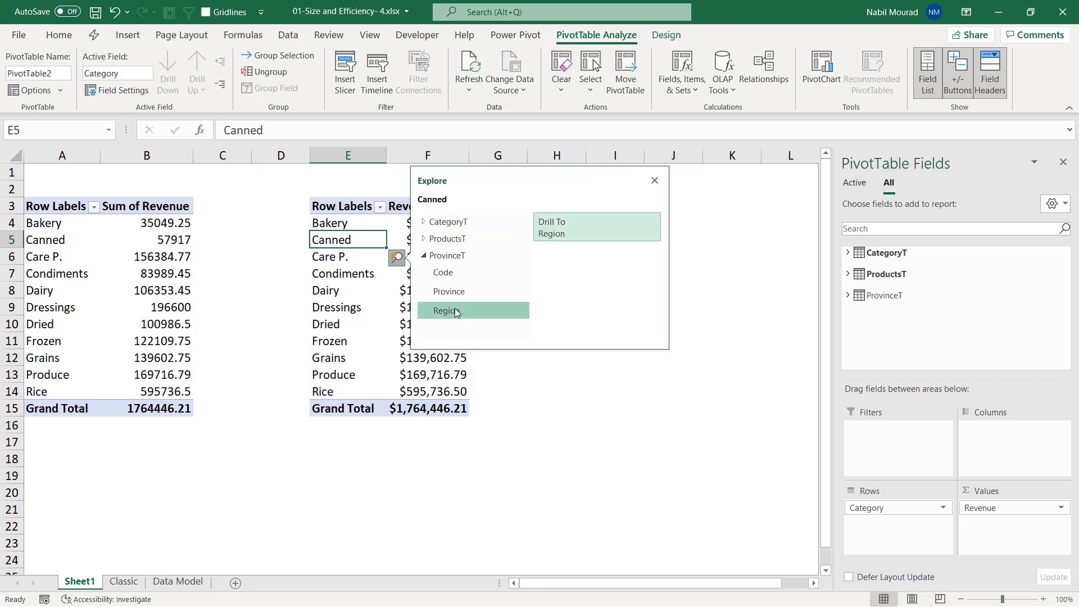
left_click(588, 225)
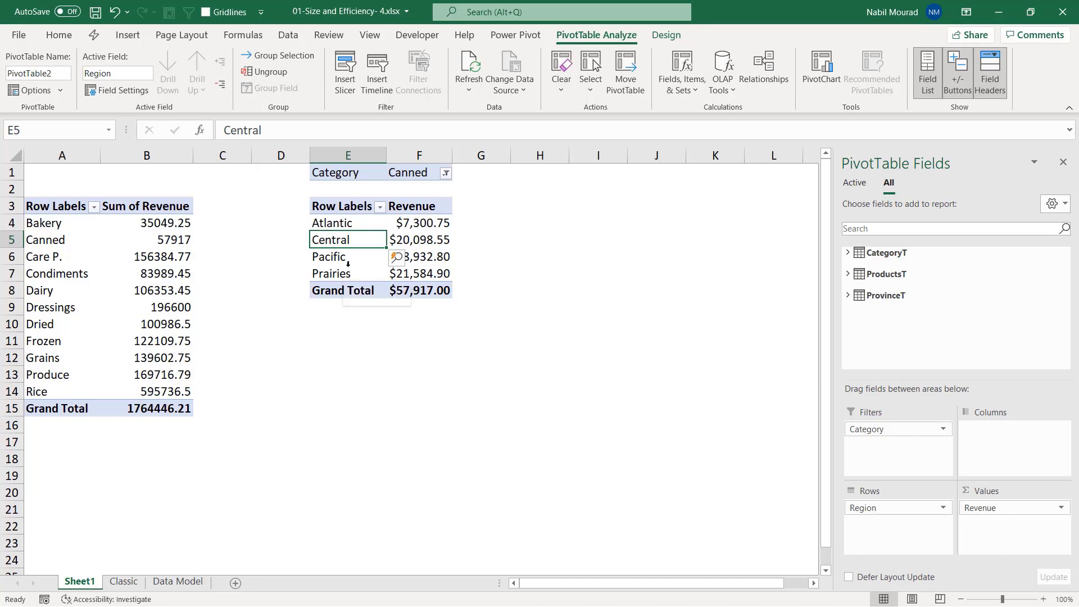
Step: Use Quick Explore on the Central region to drill down to Province from ProvinceT
right_click(356, 239)
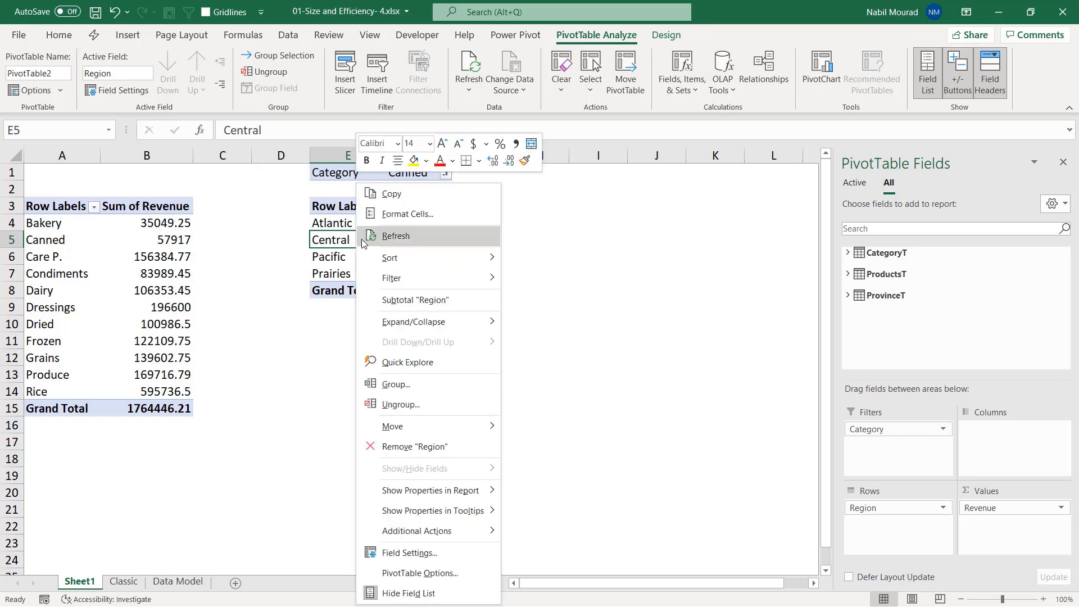
left_click(440, 365)
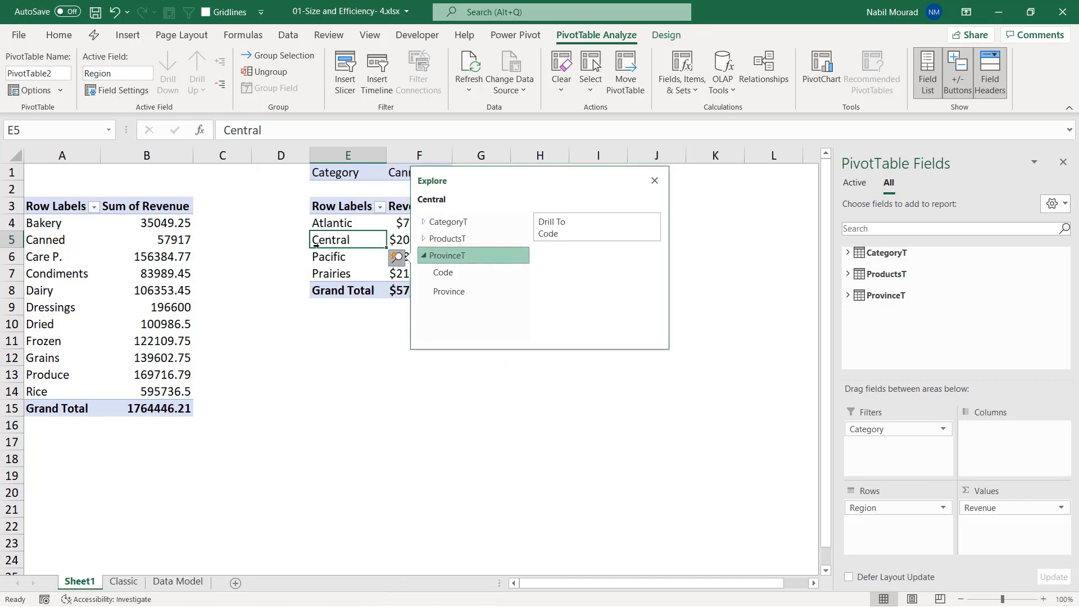
left_click(445, 293)
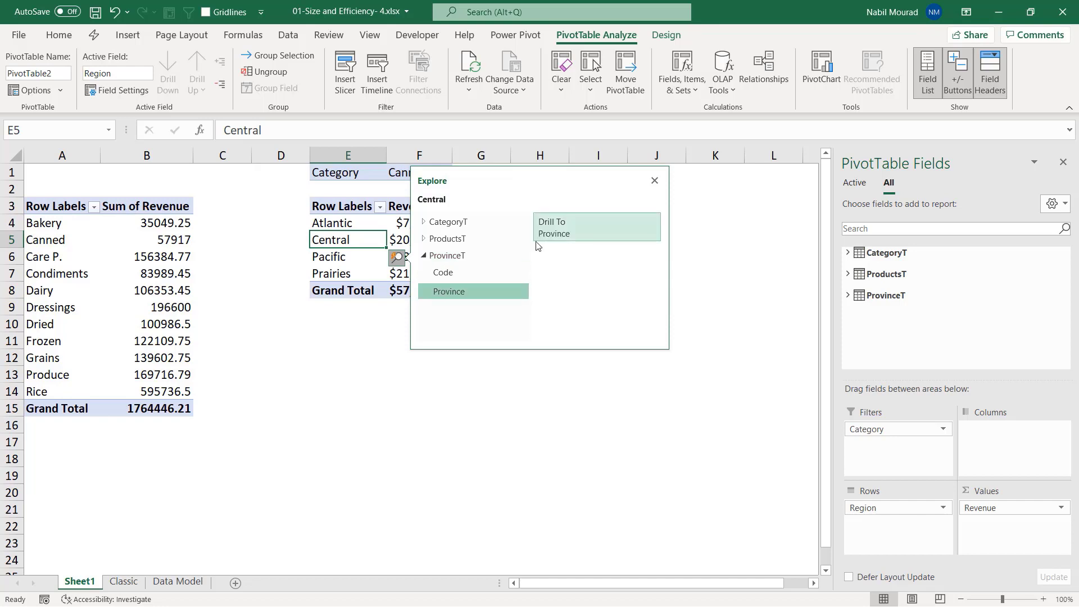
left_click(559, 233)
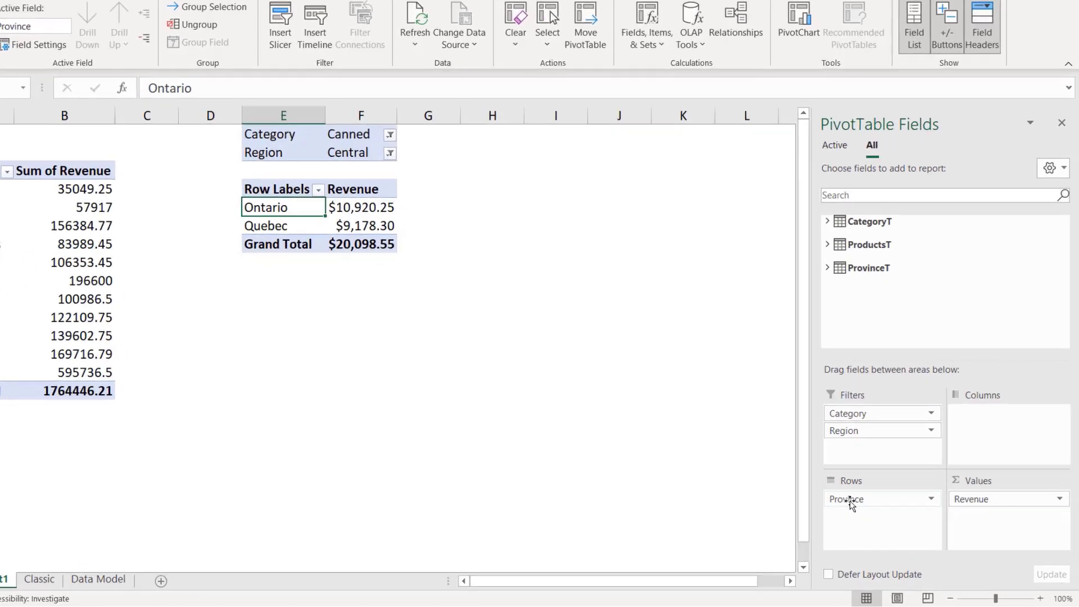
Step: Remove Province from the rows, move Category from the filters back to the rows, and remove the Region filter
left_click_drag(819, 486, 696, 500)
left_click_drag(841, 385, 846, 500)
left_click_drag(842, 390, 725, 410)
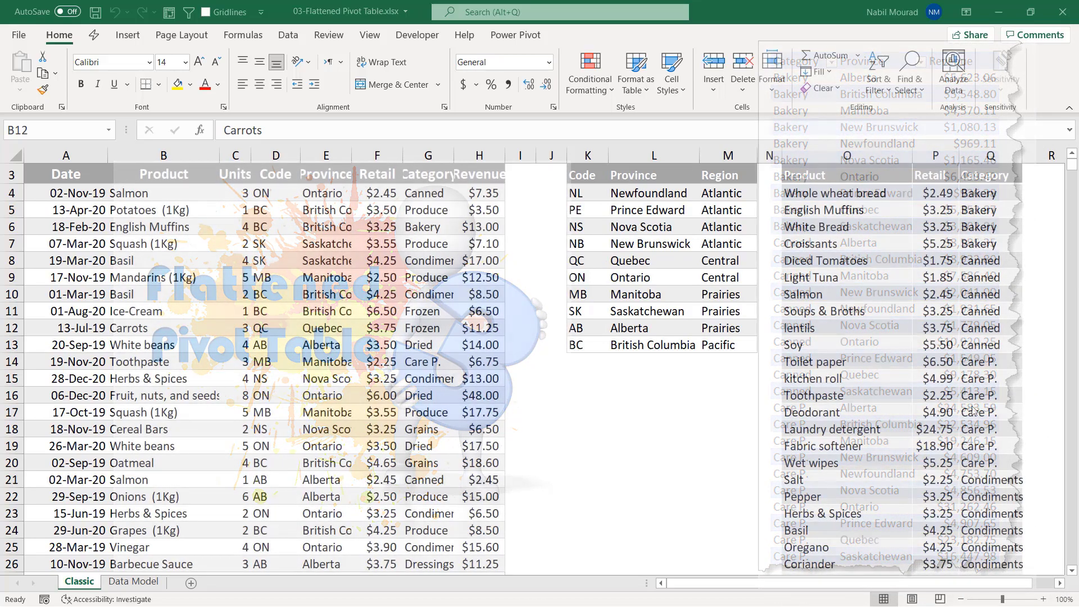
Step: In 03-Flattened Pivot Table.xlsx, create a PivotTable on a new worksheet from the Classic sheet's range A3:H67594
left_click(134, 582)
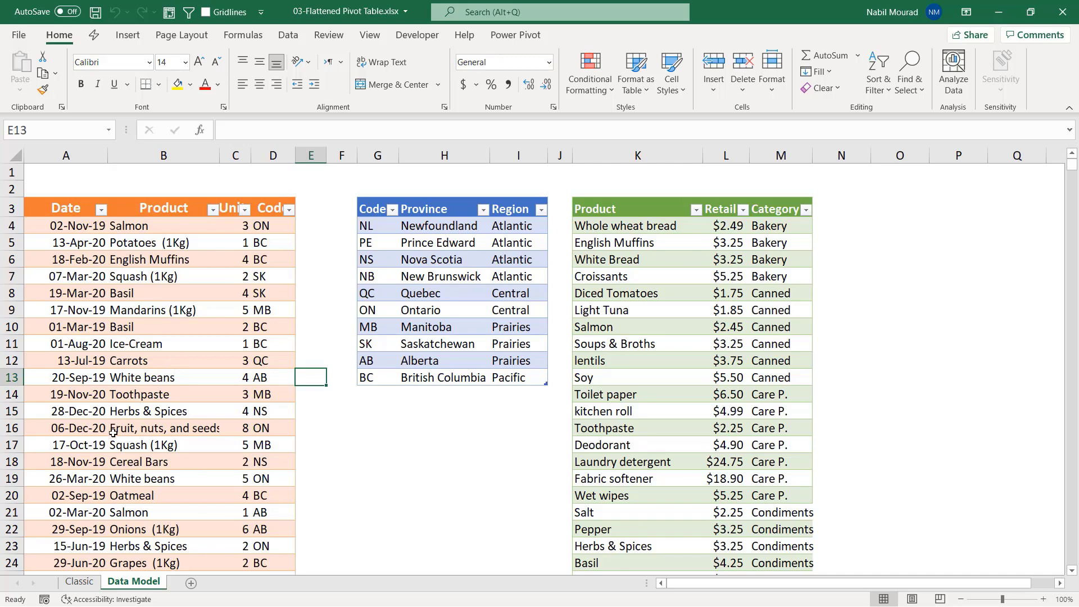
left_click(80, 581)
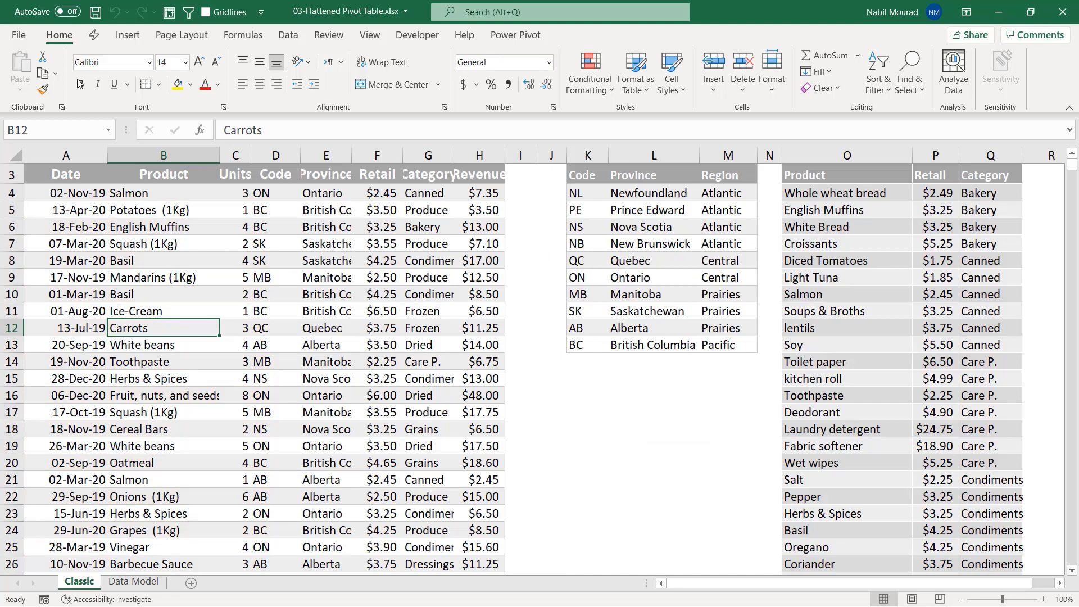
left_click(128, 35)
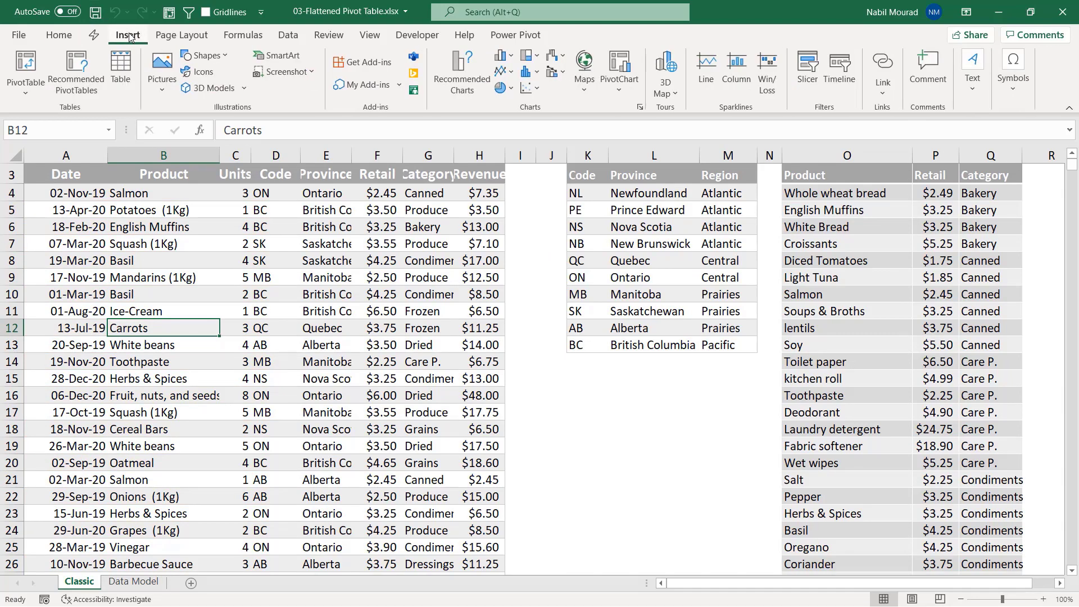
left_click(25, 66)
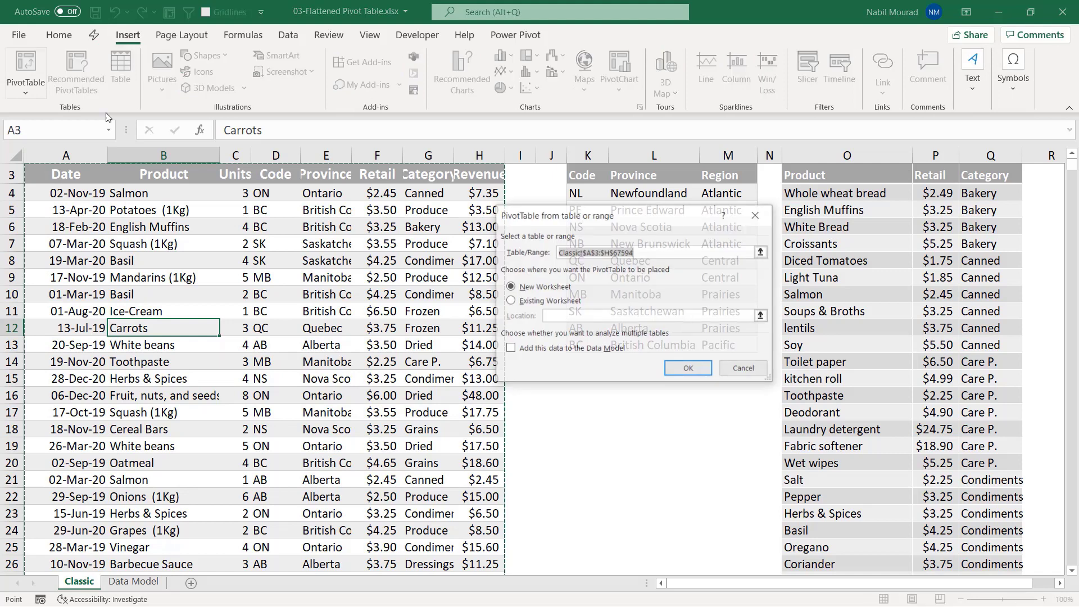
left_click(688, 368)
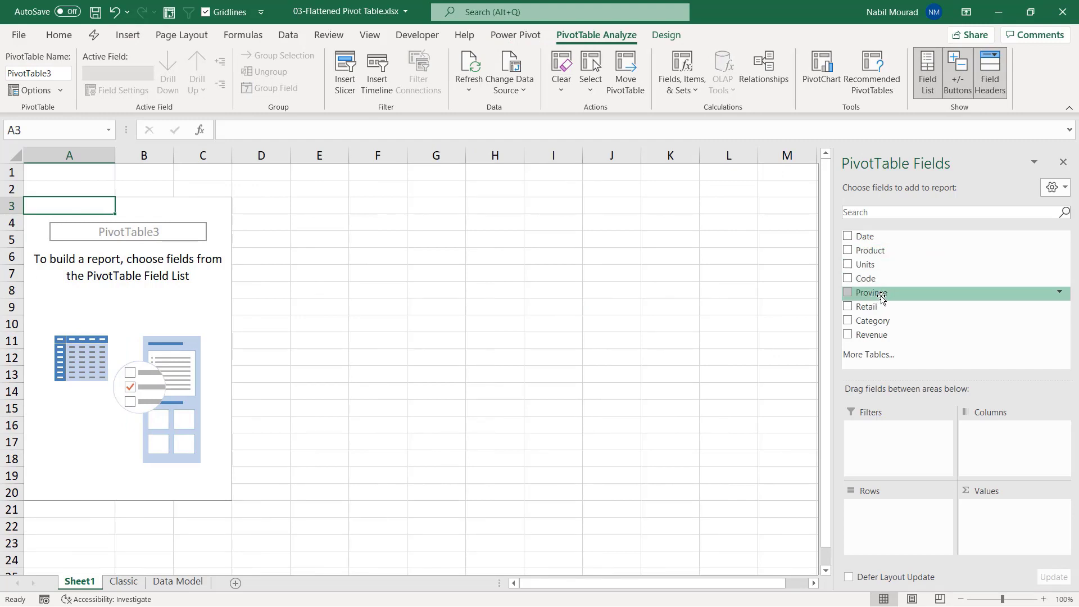
Step: Lay out the new PivotTable with Province then Category as rows and the sum of Revenue as values
left_click_drag(882, 297, 885, 520)
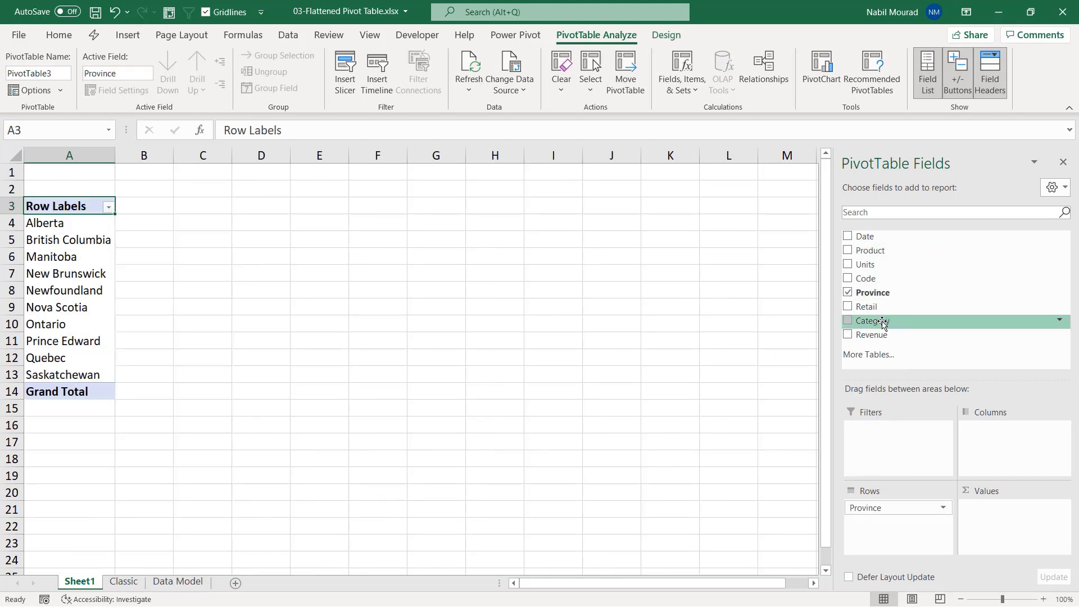
left_click_drag(883, 323, 881, 537)
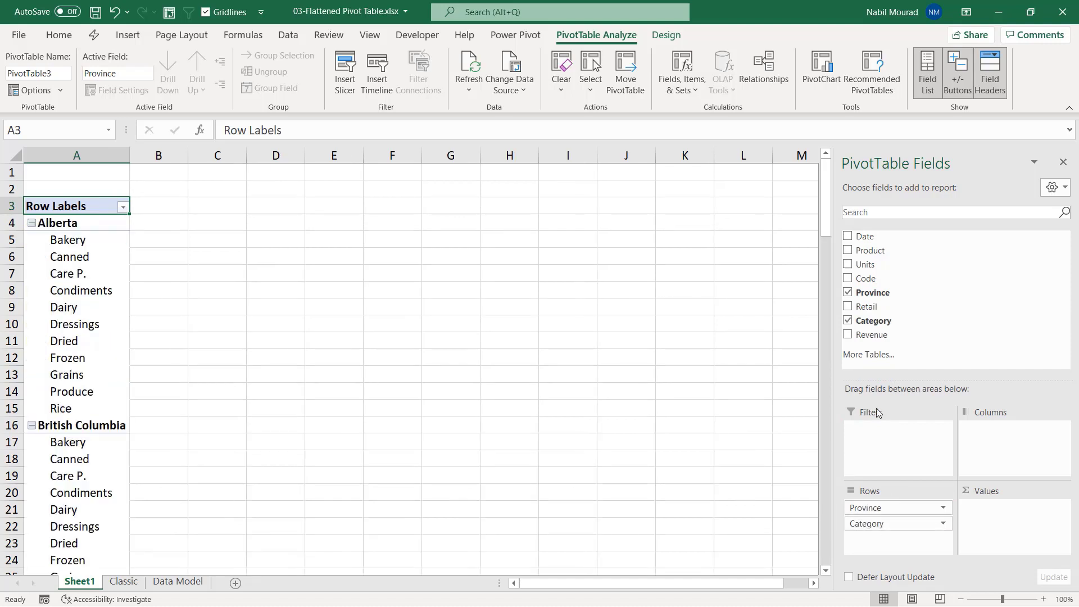
left_click_drag(871, 335, 1006, 518)
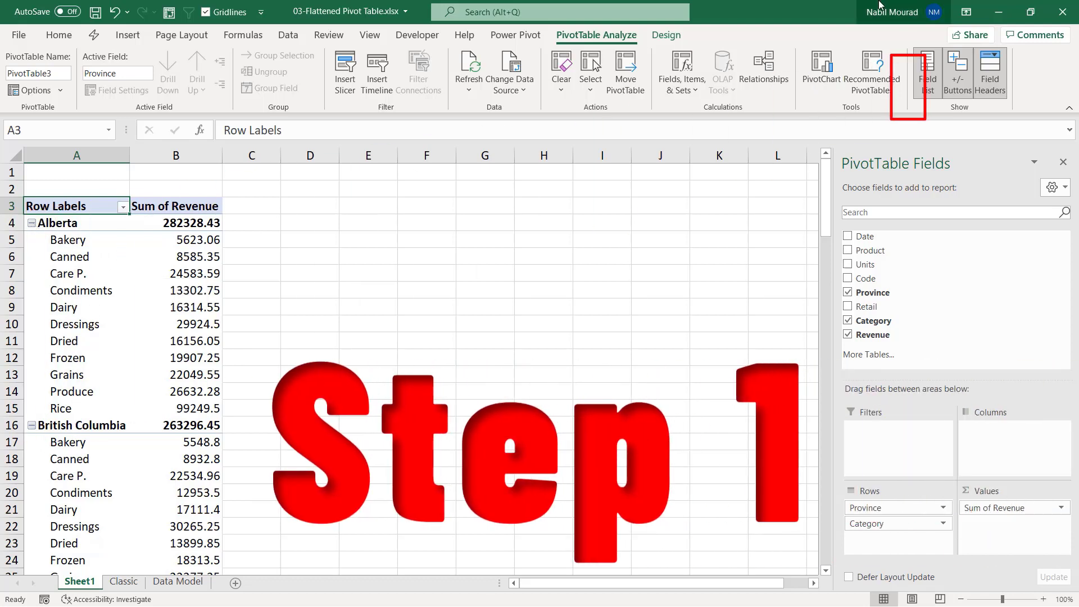
Step: Hide the PivotTable's +/- buttons and apply the Currency number format to Sum of Revenue
left_click(958, 84)
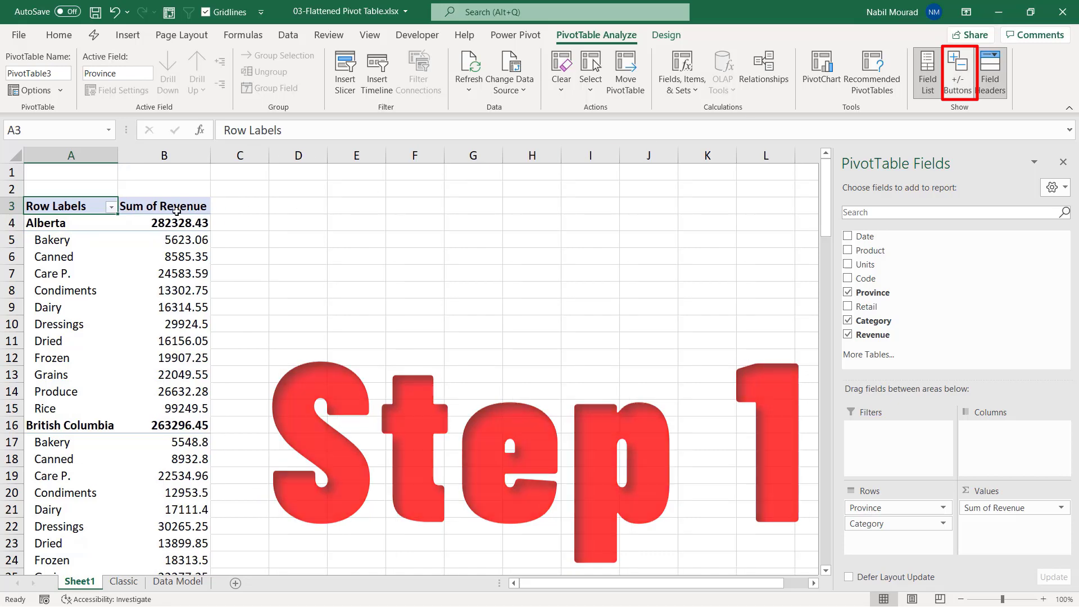
left_click(183, 243)
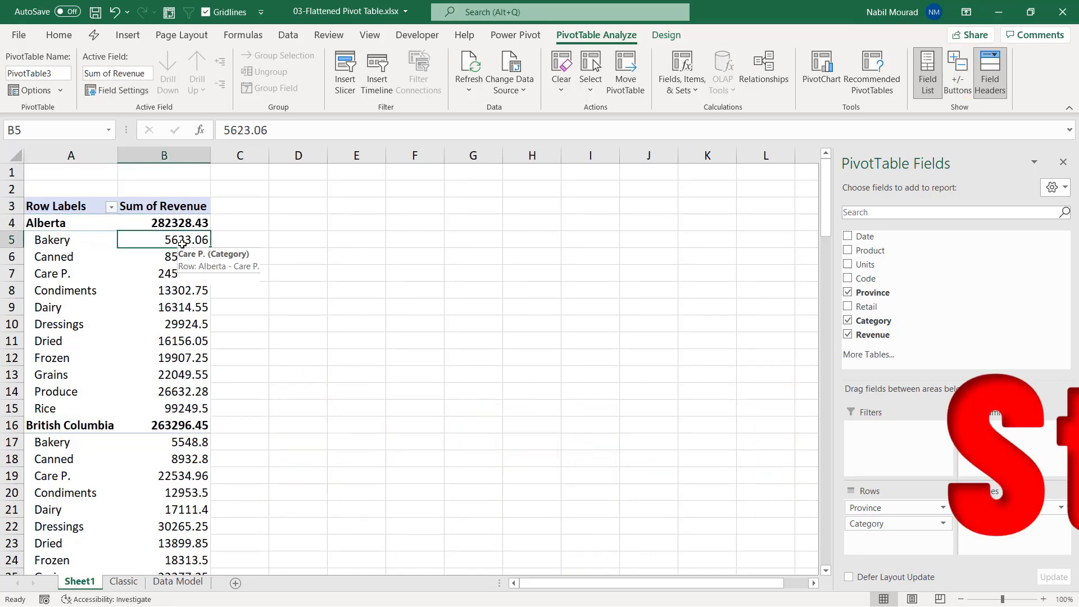
right_click(184, 245)
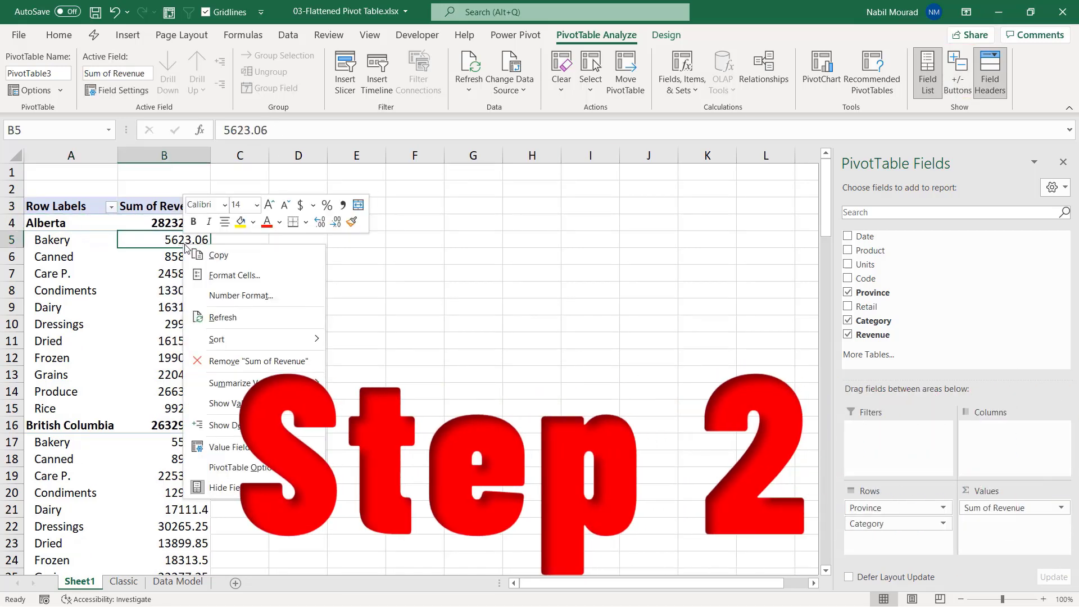
left_click(242, 296)
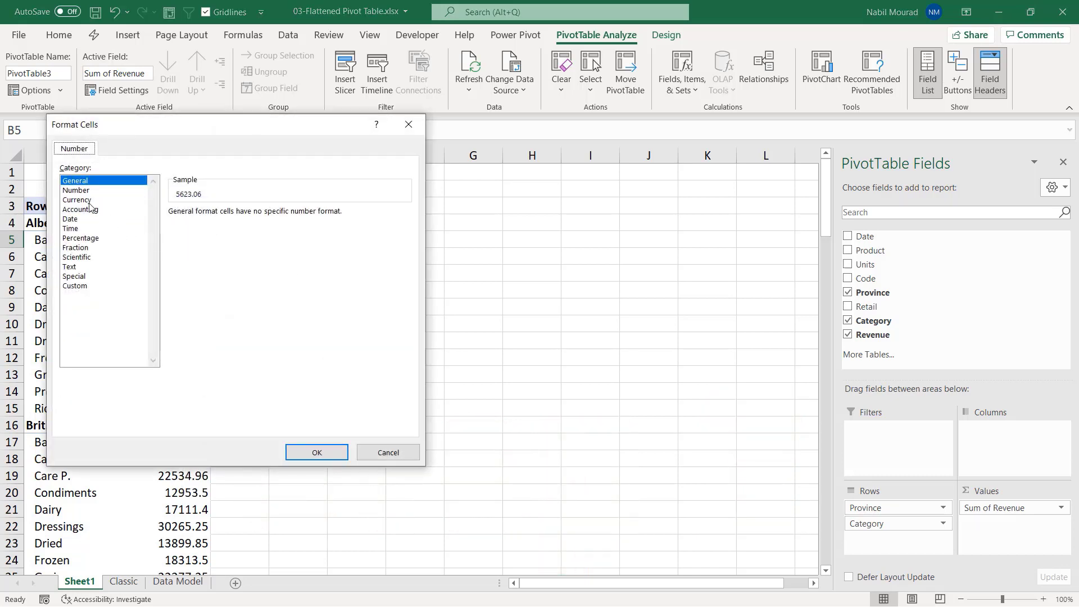
left_click(89, 201)
left_click(313, 453)
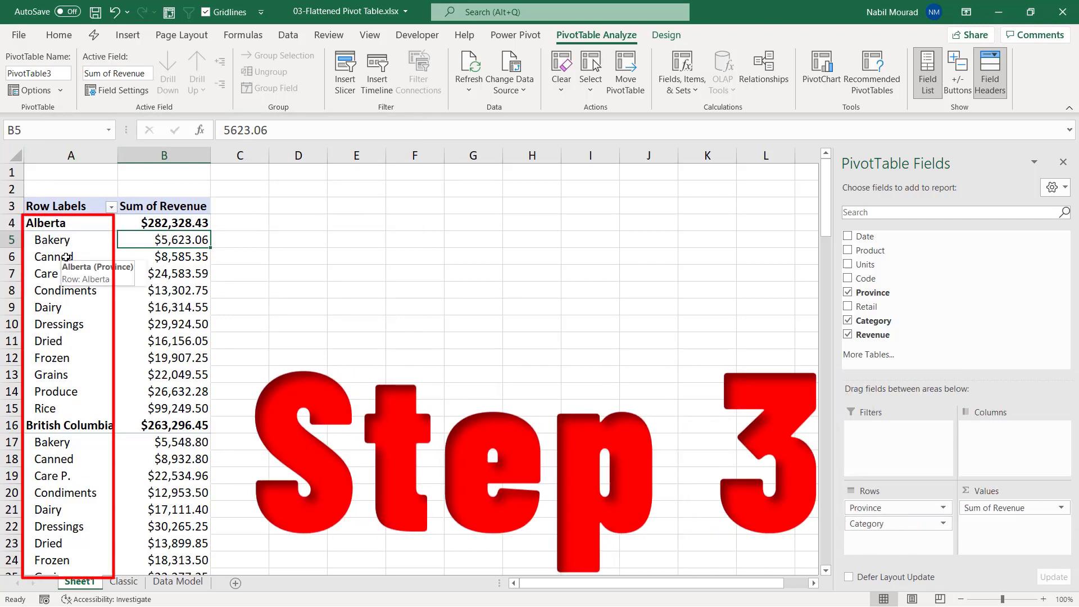
Step: Show the PivotTable in tabular form and repeat all item labels
left_click(674, 37)
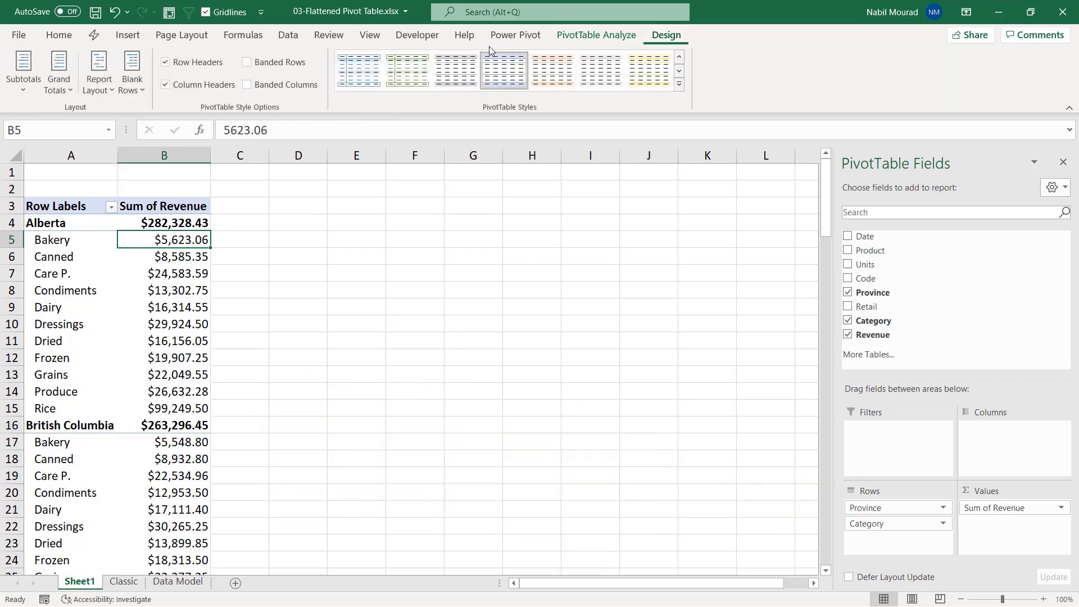
left_click(99, 70)
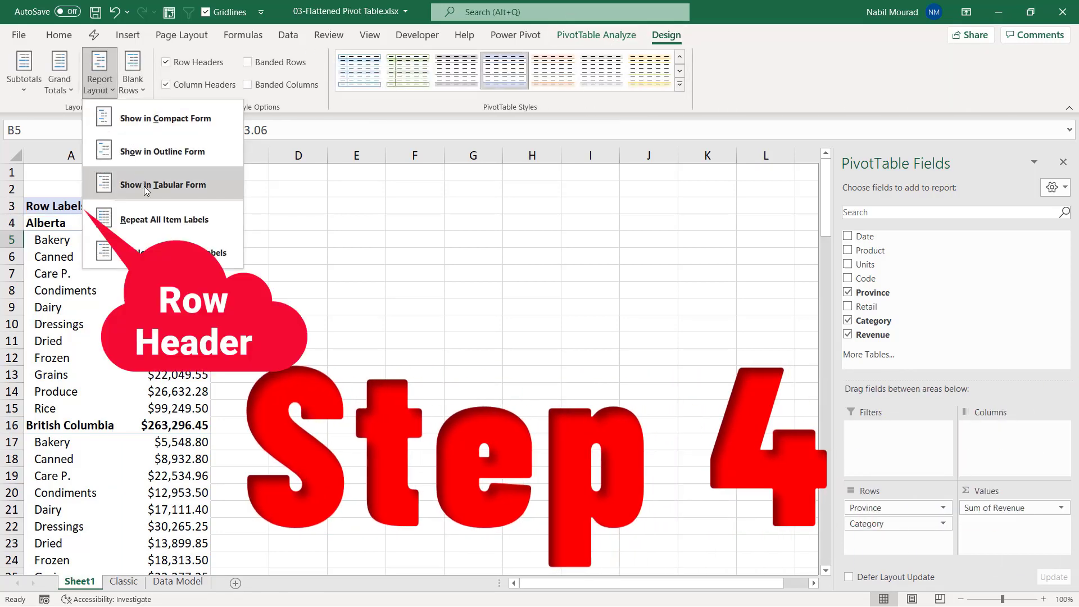
left_click(145, 185)
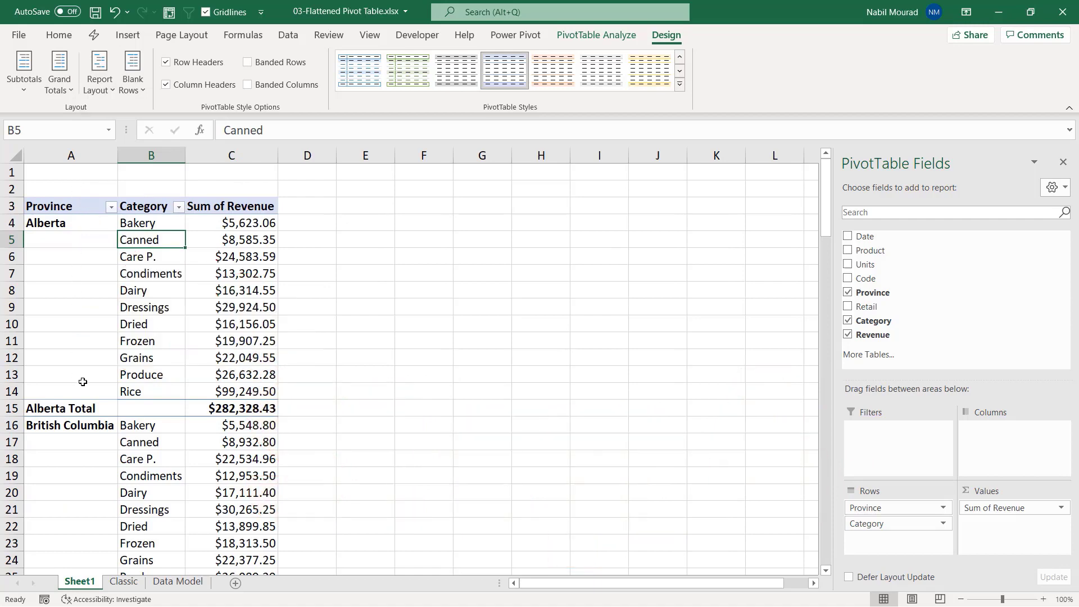
left_click(109, 89)
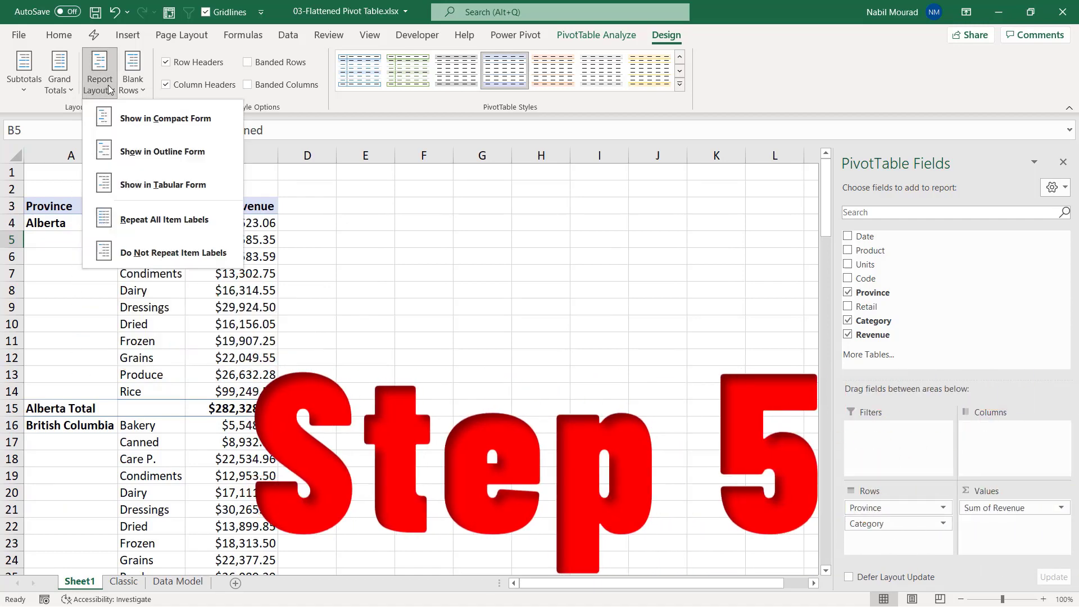
left_click(142, 231)
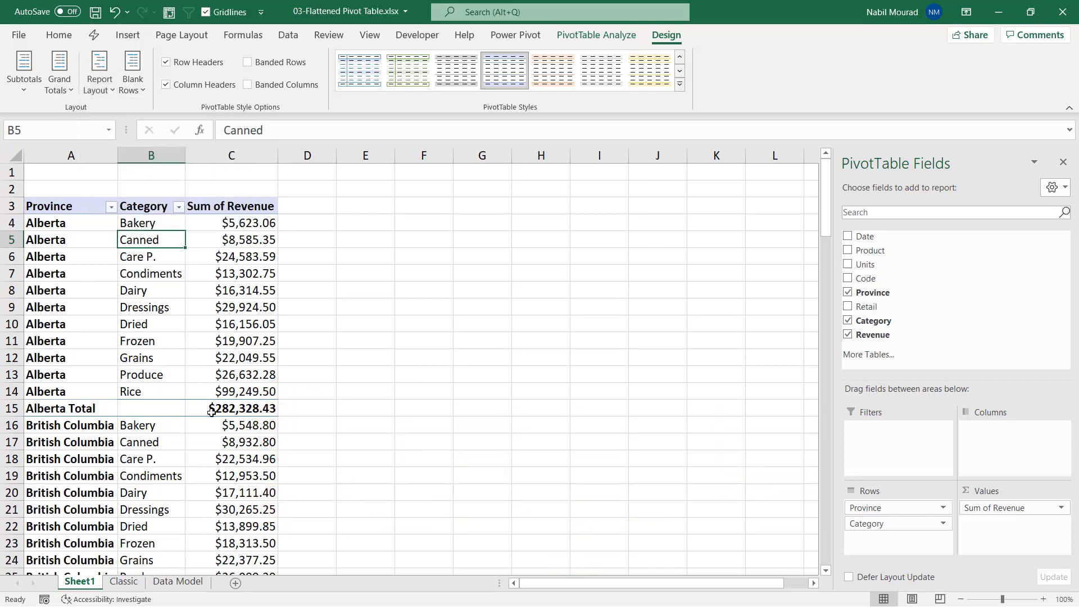
Step: Turn off the PivotTable's subtotals and grand totals, and give it a light blue style with banded rows and no row headers
left_click(24, 76)
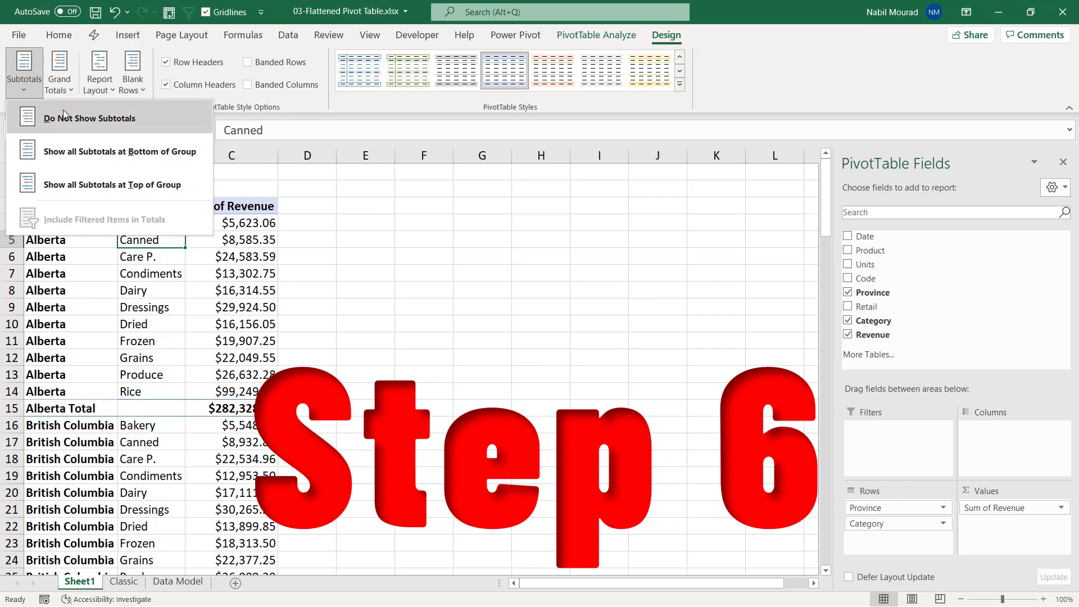
left_click(67, 130)
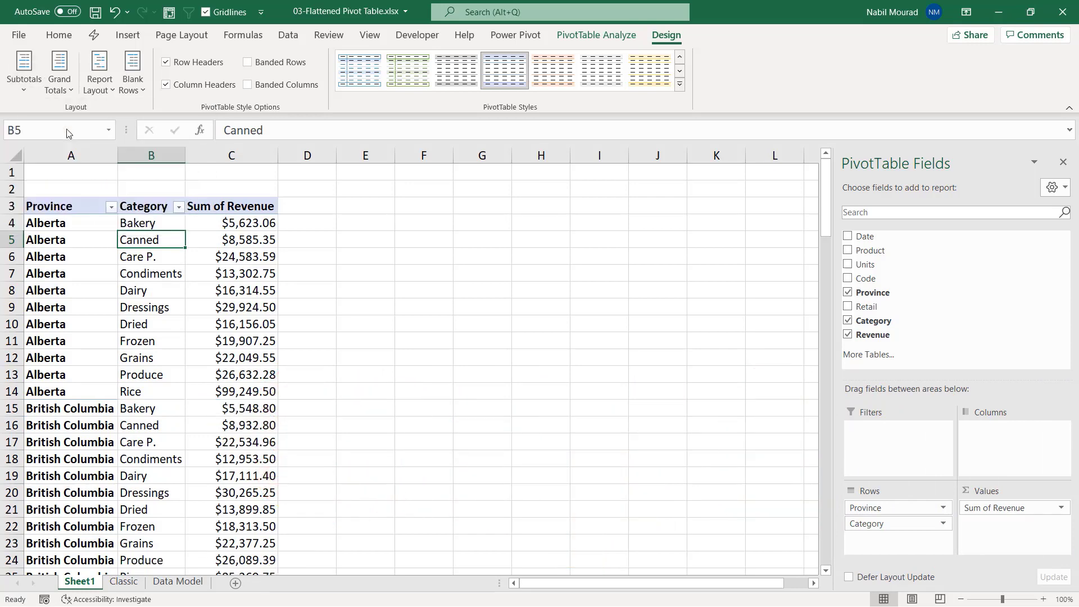
left_click(65, 89)
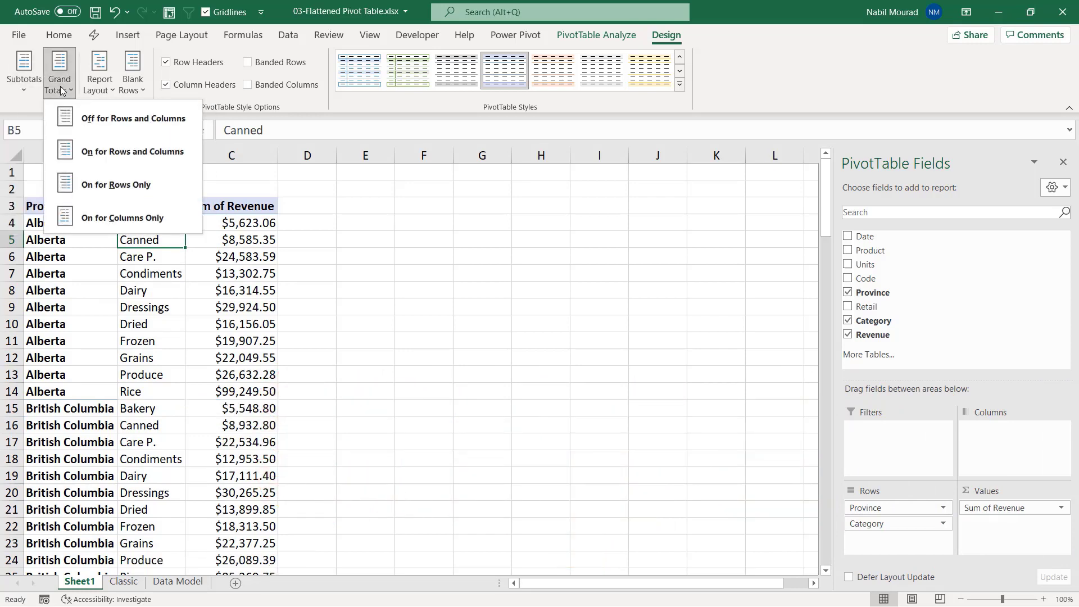
left_click(103, 131)
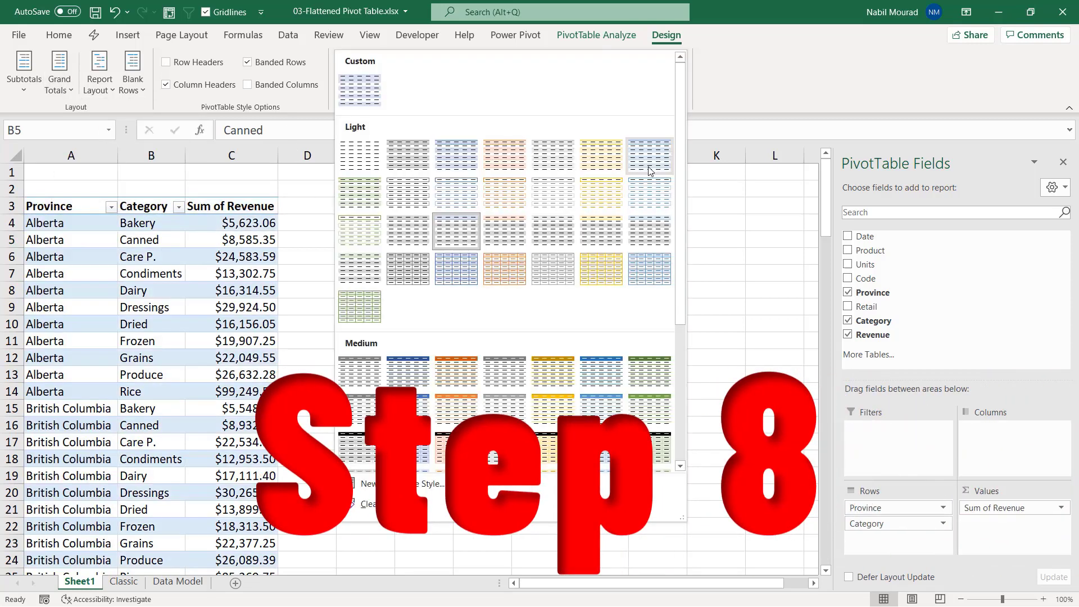
left_click(577, 242)
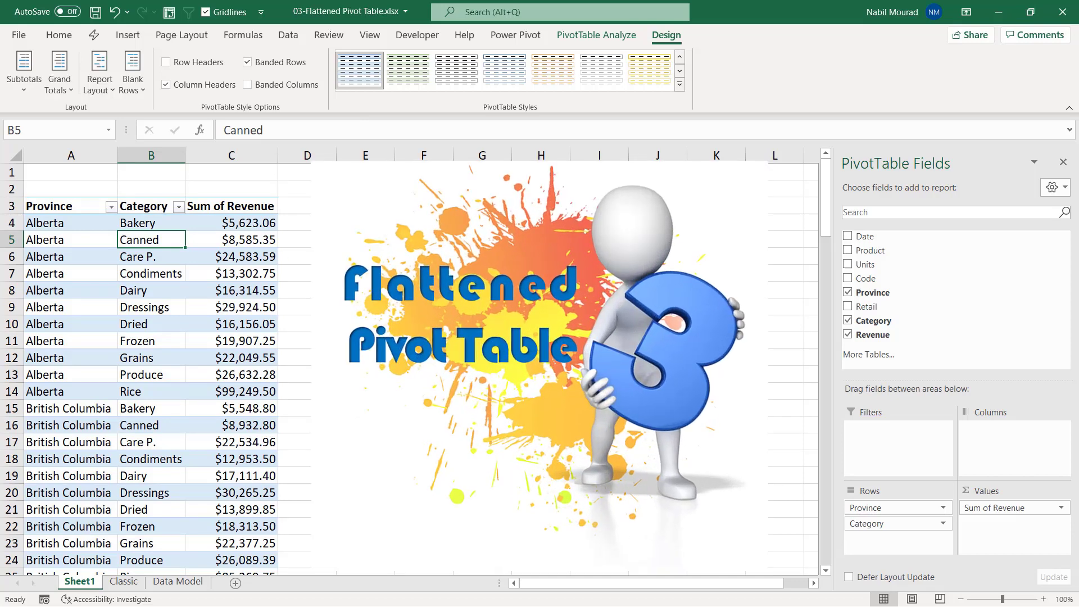
Step: Create a flattened PivotTable from the Power Pivot data model on the existing worksheet at Sheet1 cell F3
left_click(531, 37)
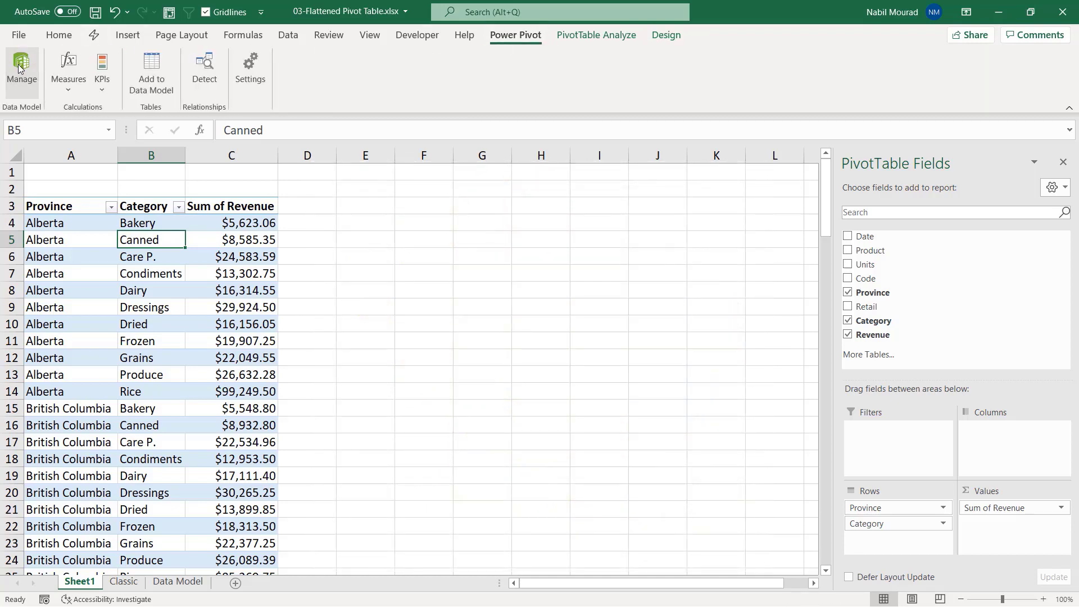
left_click(20, 68)
left_click(322, 78)
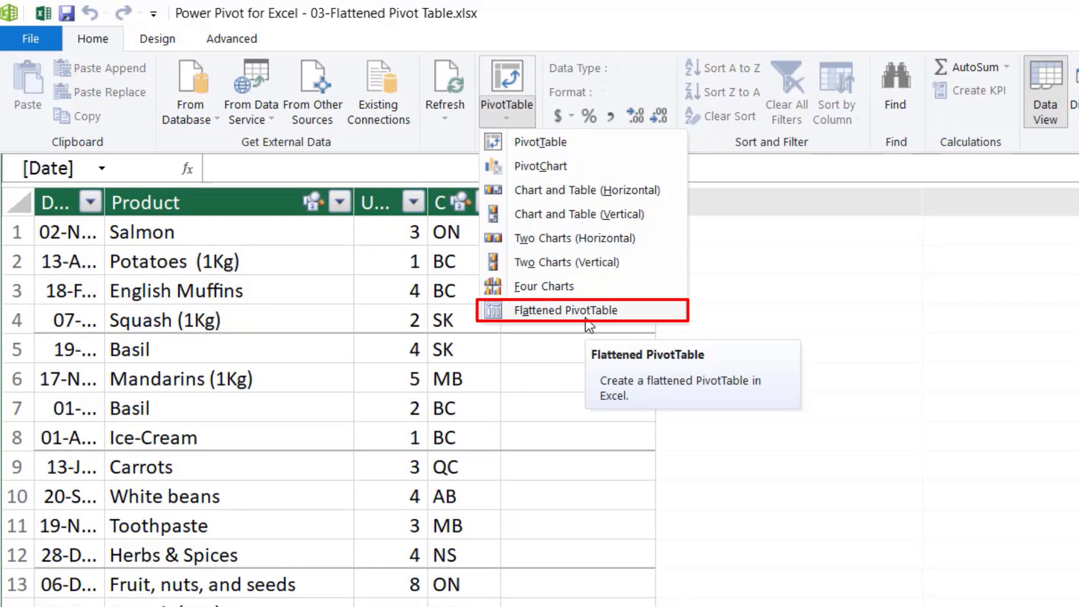
left_click(587, 321)
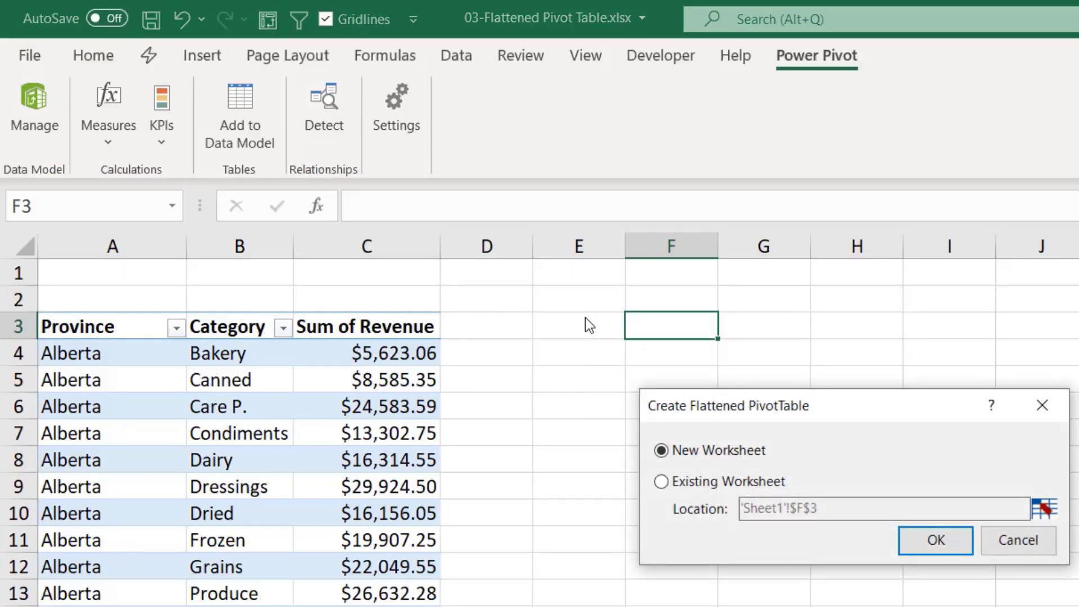
left_click(662, 481)
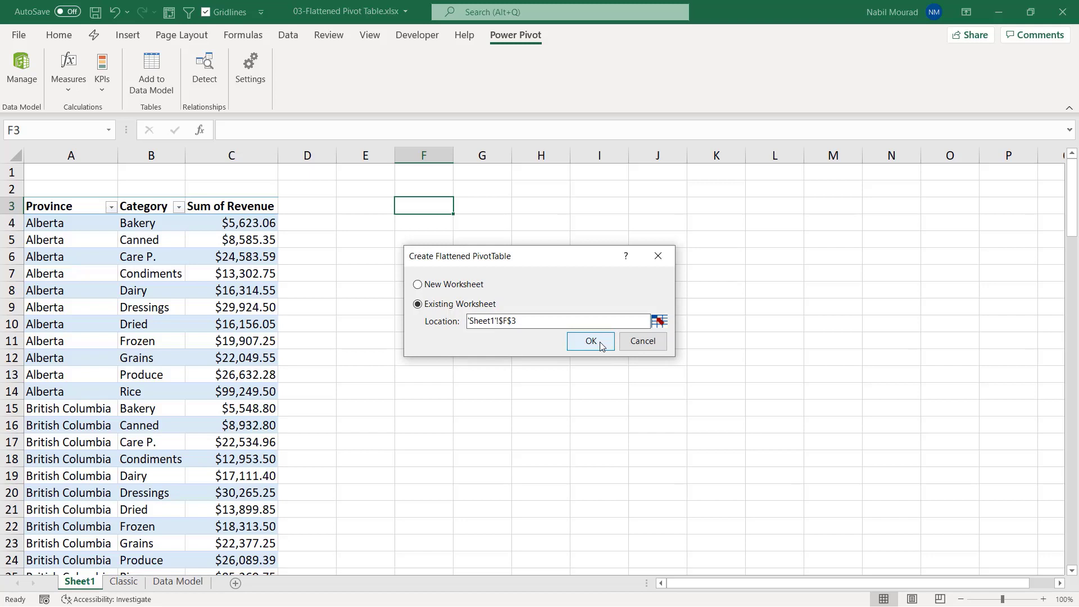
left_click(591, 341)
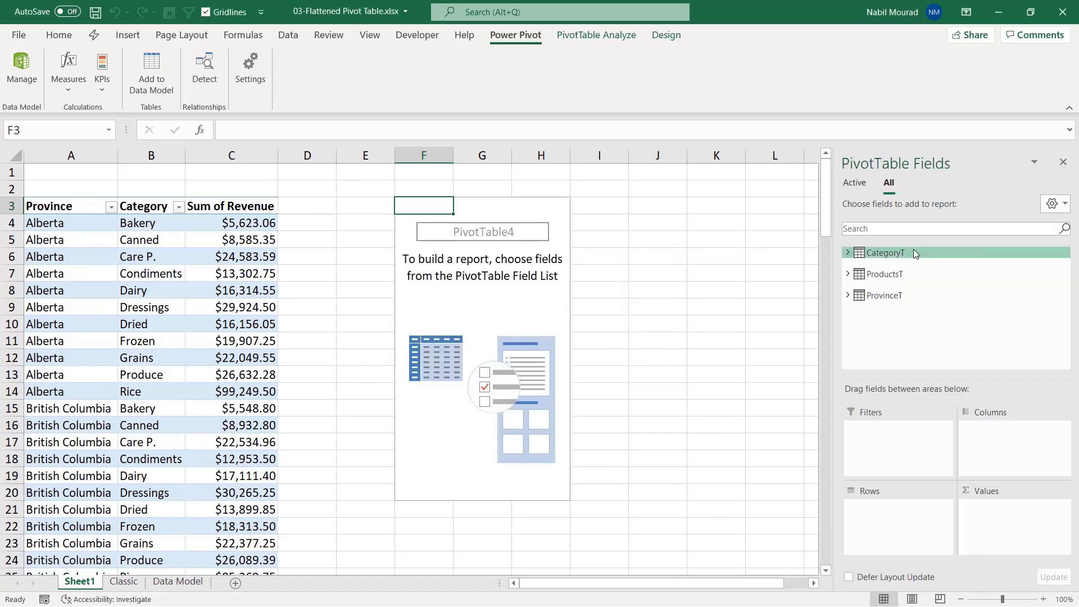
Step: Lay out the flattened PivotTable with Province then Category as rows and Revenue as values
left_click(849, 254)
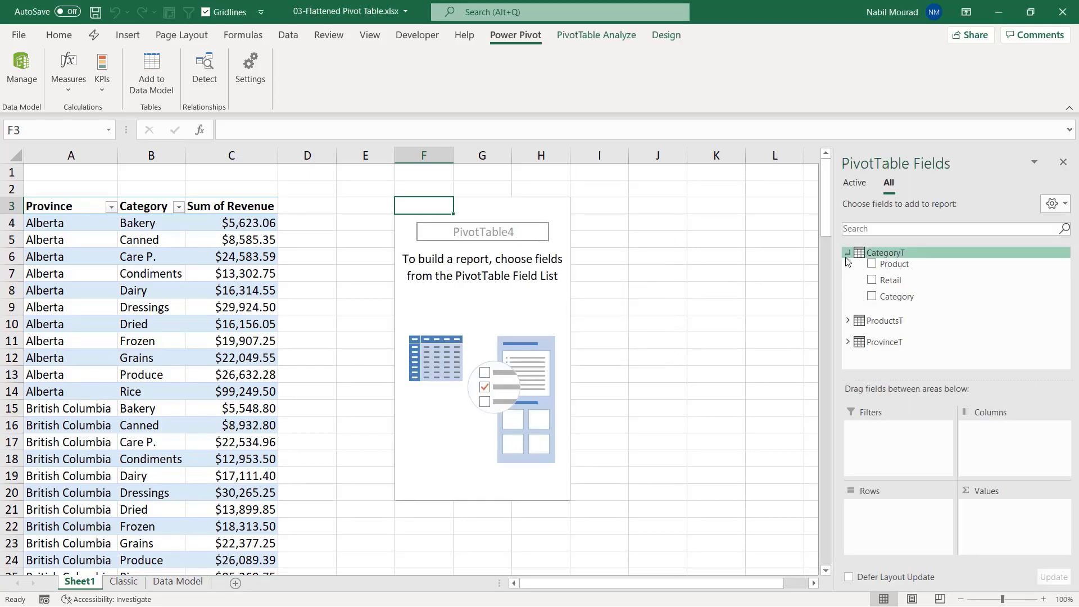
left_click(848, 321)
left_click_drag(895, 344, 915, 514)
scroll(922, 291, "up", 3)
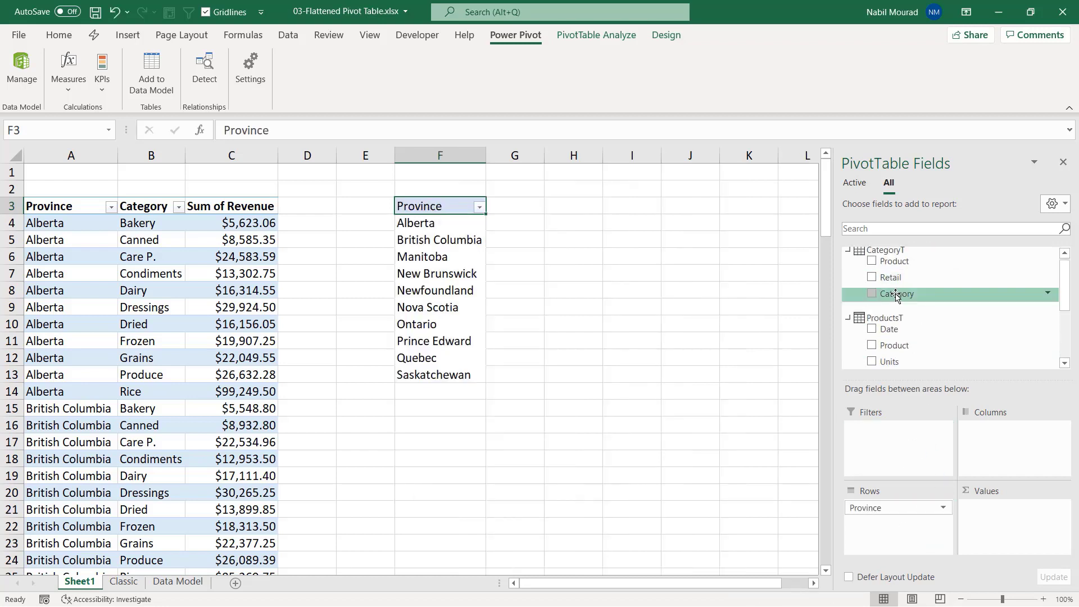
left_click_drag(922, 292, 902, 537)
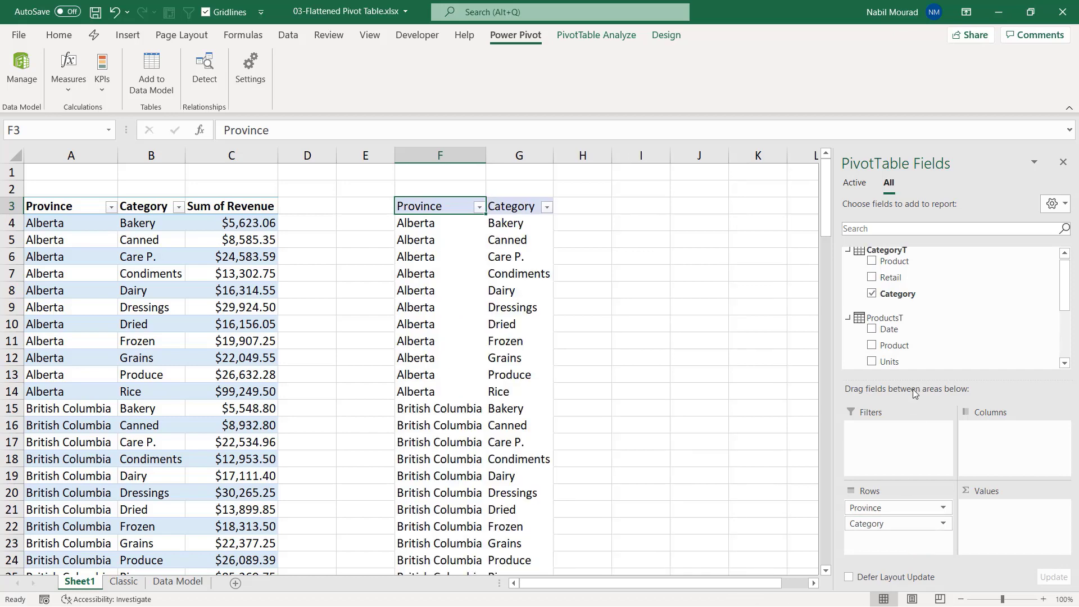
scroll(946, 295, "down", 4)
left_click_drag(946, 295, 998, 531)
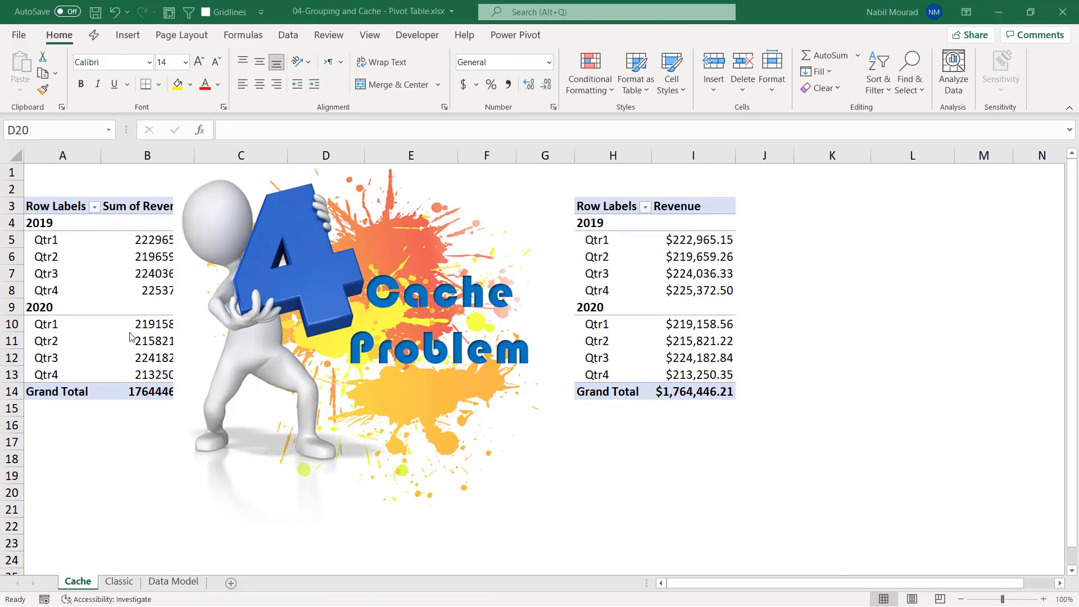
Step: In 04-Grouping and Cache - Pivot Table.xlsx, view the Classic sheet's source data, and copy the Cache sheet's PivotTable at A3 to D3
left_click(118, 581)
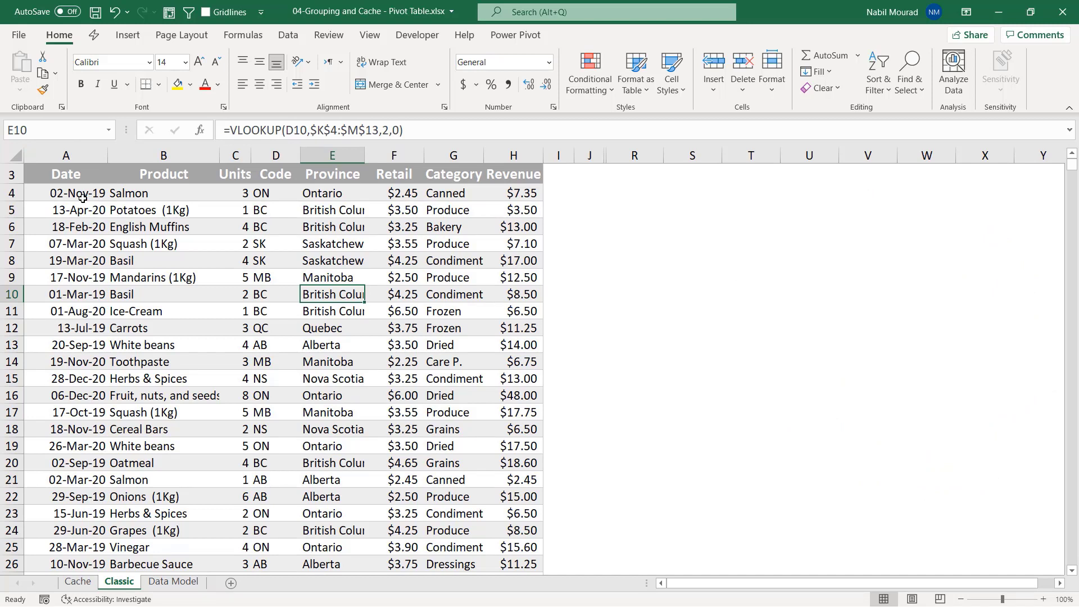
left_click(80, 583)
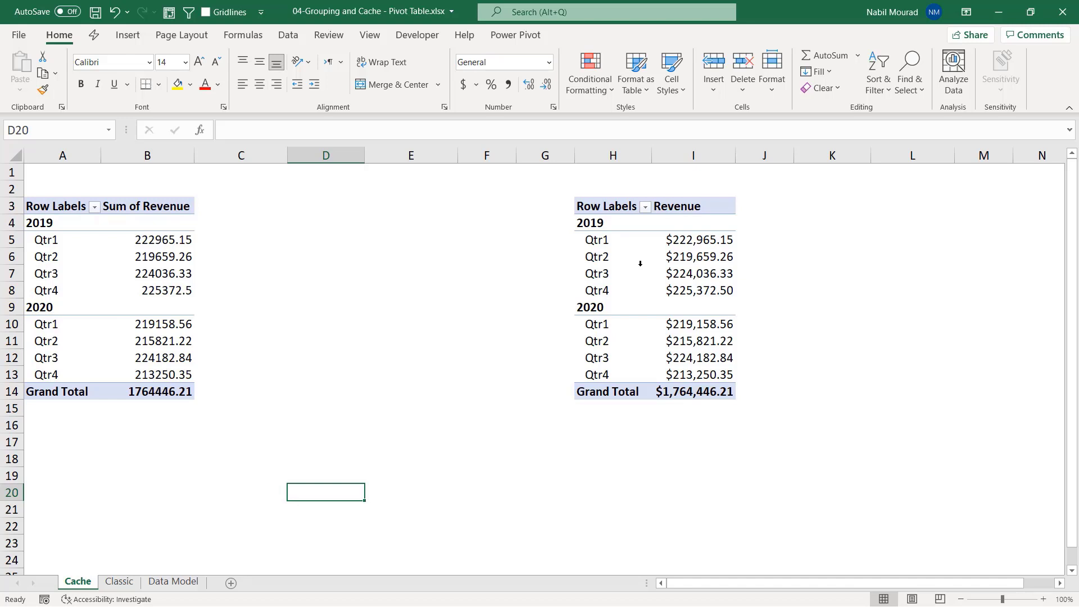
left_click_drag(56, 206, 181, 391)
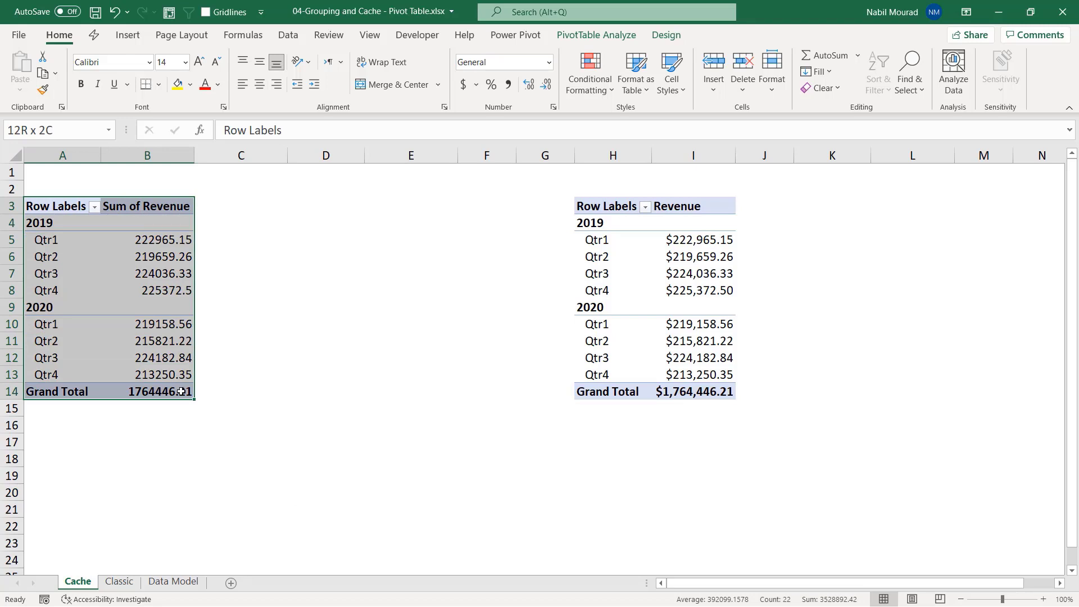
left_click_drag(193, 262, 385, 264)
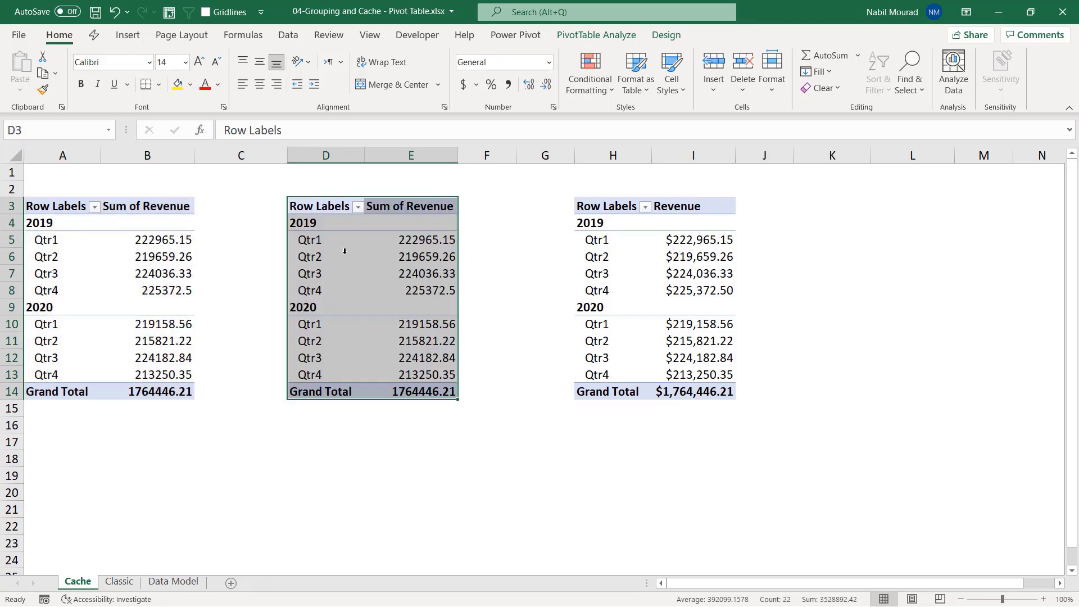
Step: Group the dates of the copied PivotTable at D3 by Months and Years, without Quarters
left_click(312, 244)
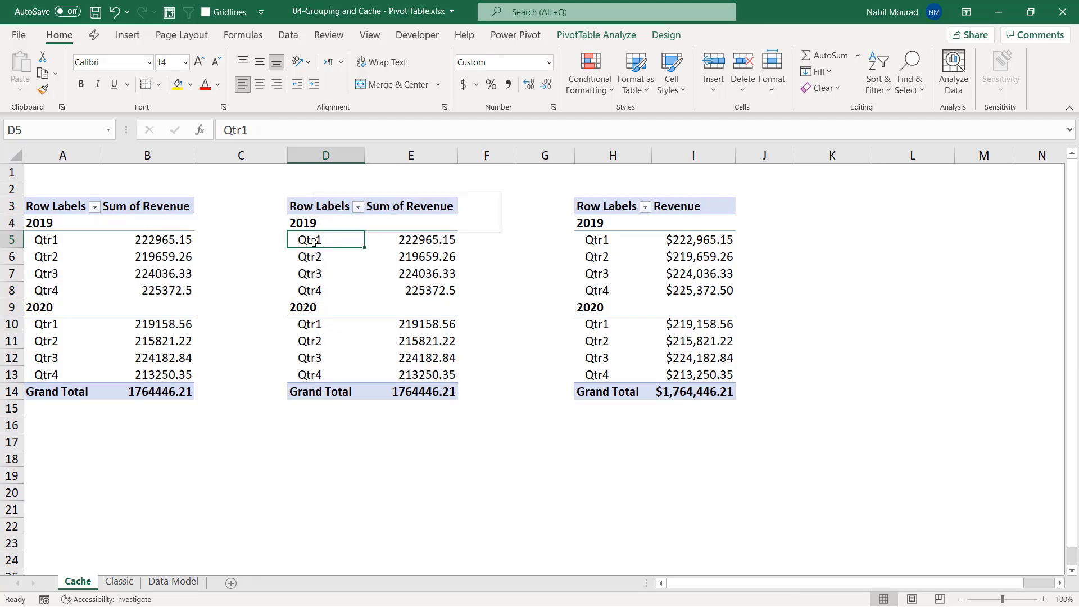
right_click(314, 242)
left_click(378, 406)
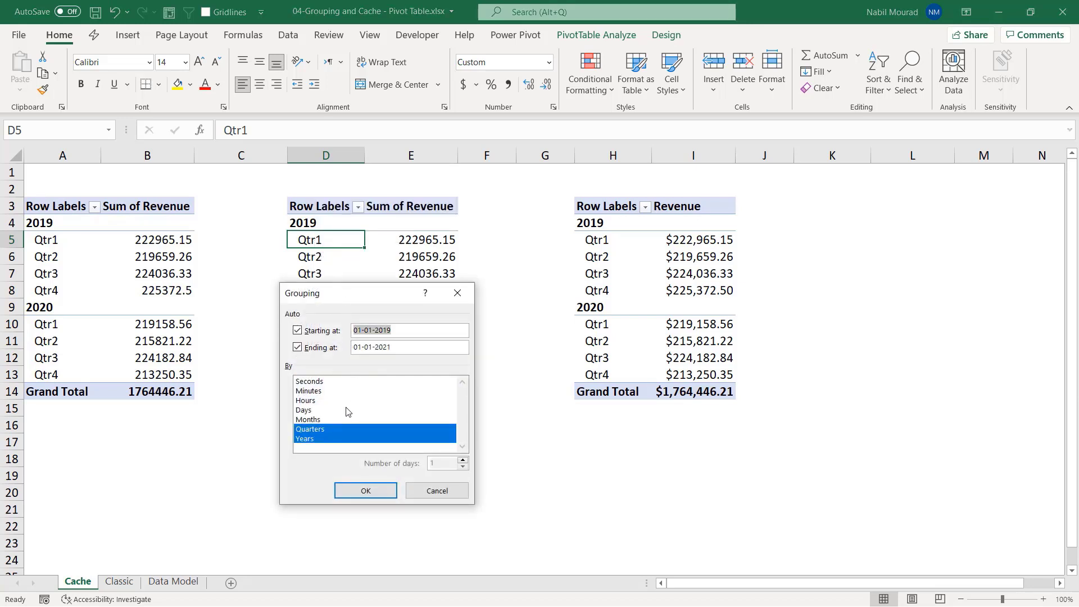
left_click(308, 420)
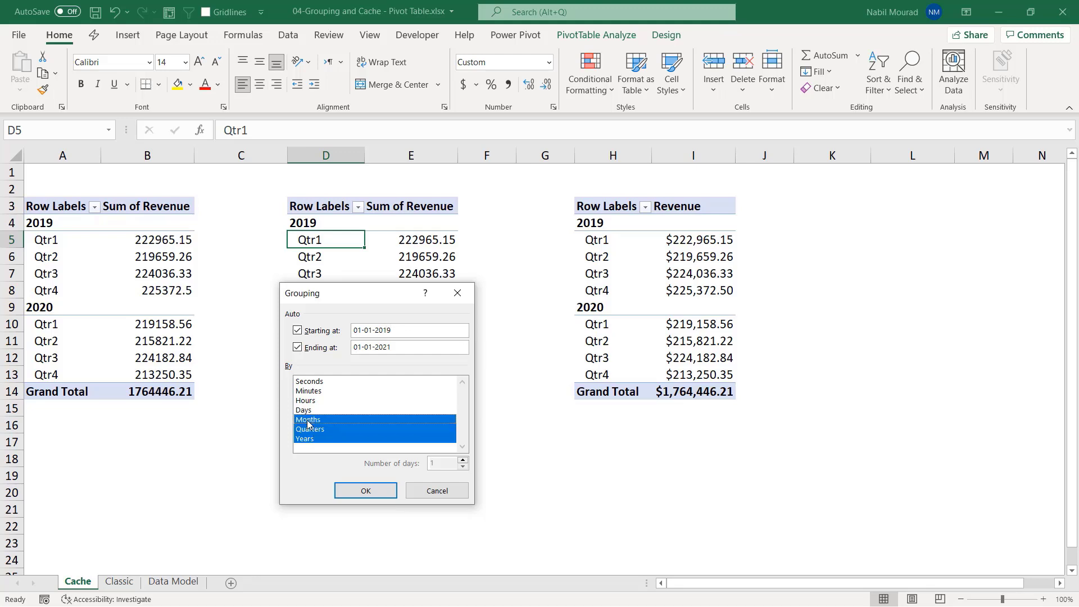
left_click(312, 429)
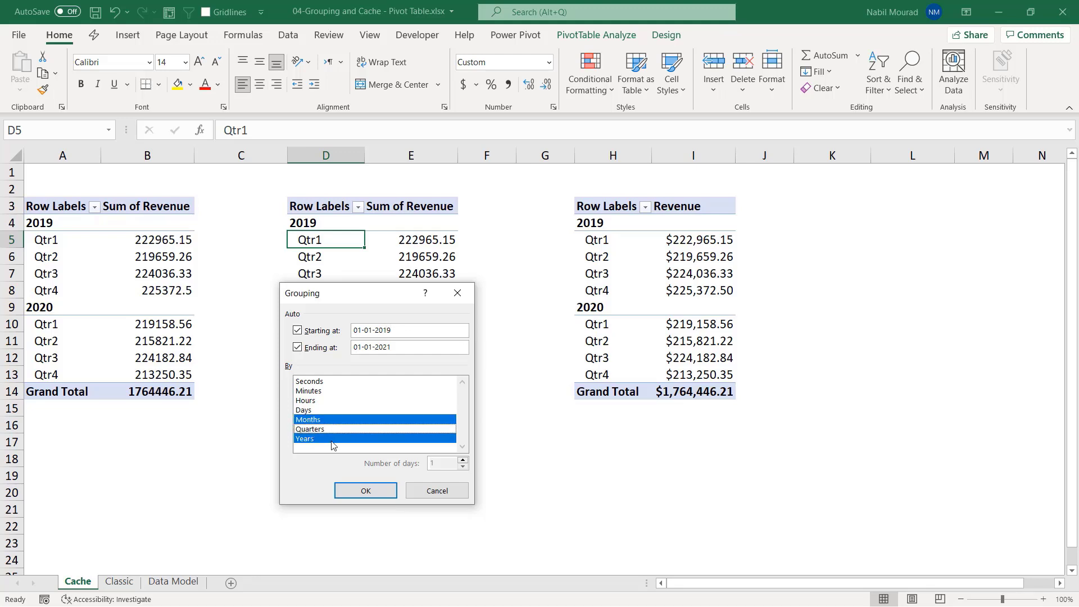
left_click(371, 492)
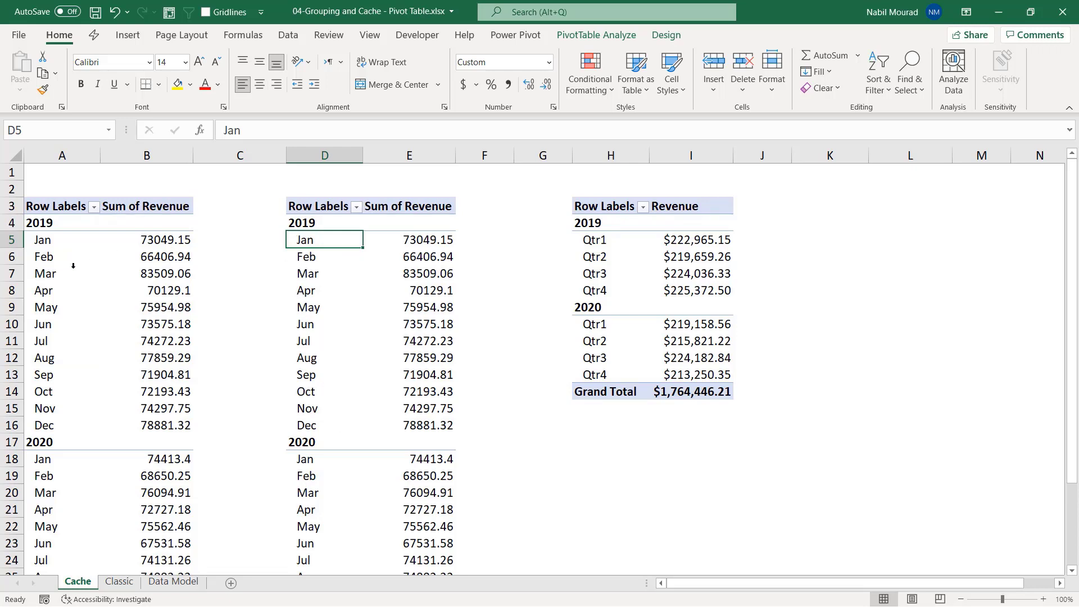
Step: Regroup the dates of the original PivotTable at A3 by Quarters and Years, without Months
left_click(50, 257)
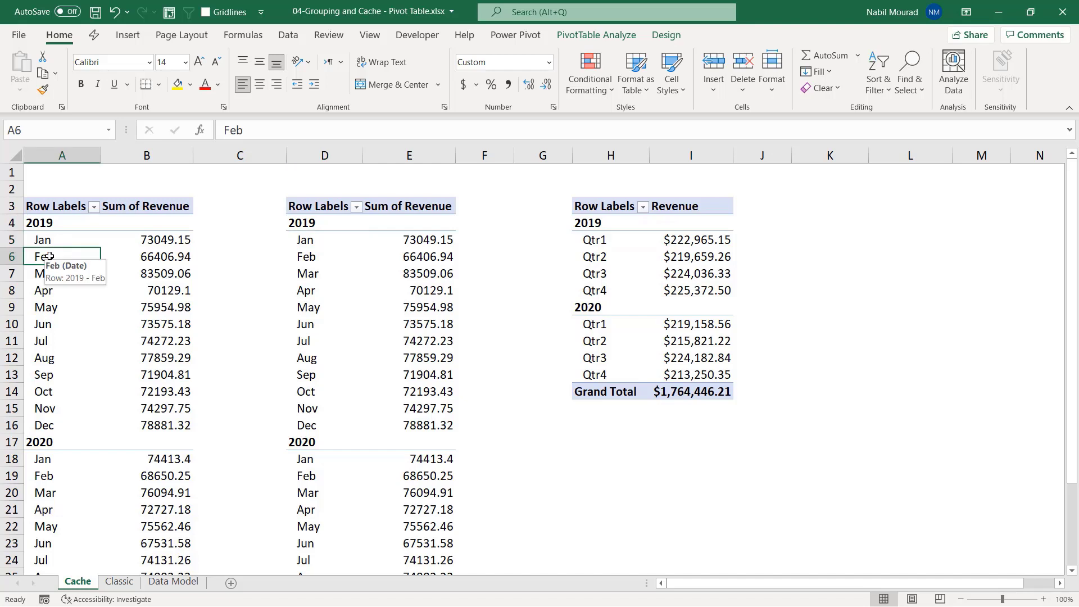
right_click(50, 257)
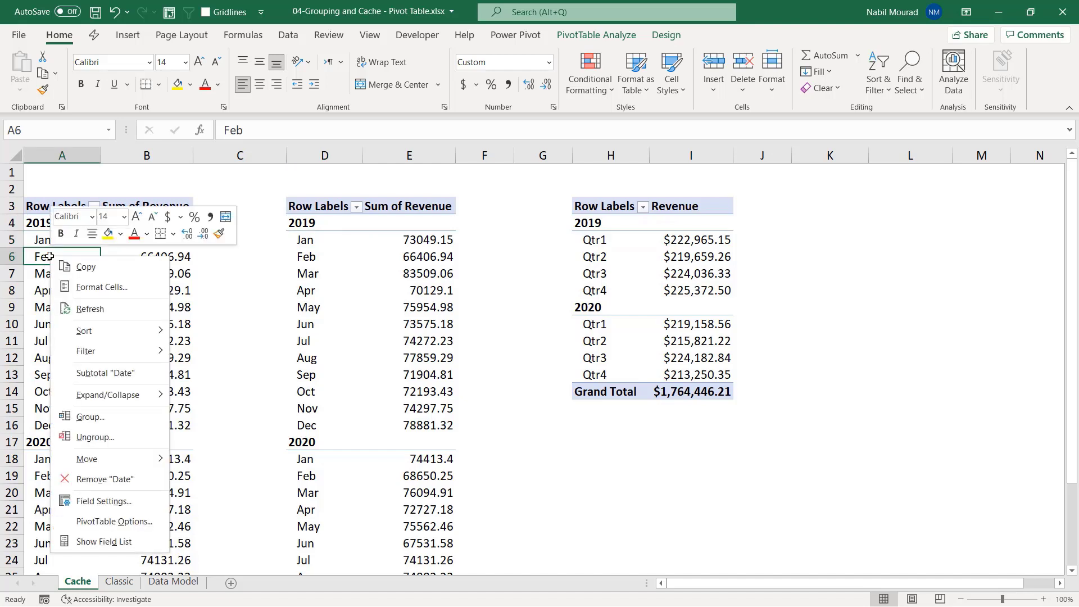
left_click(90, 417)
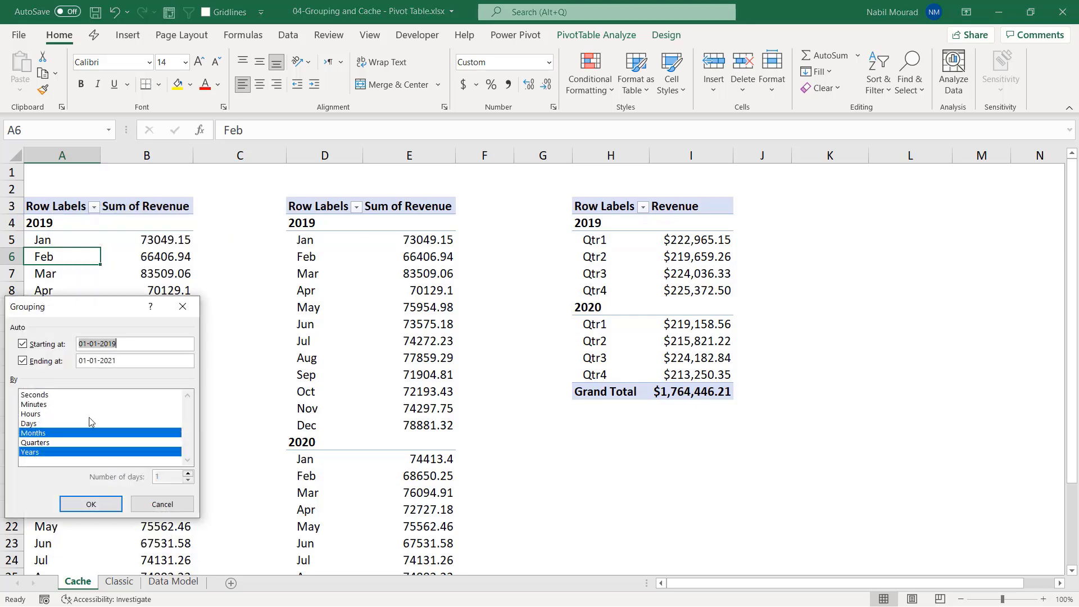
left_click(42, 443)
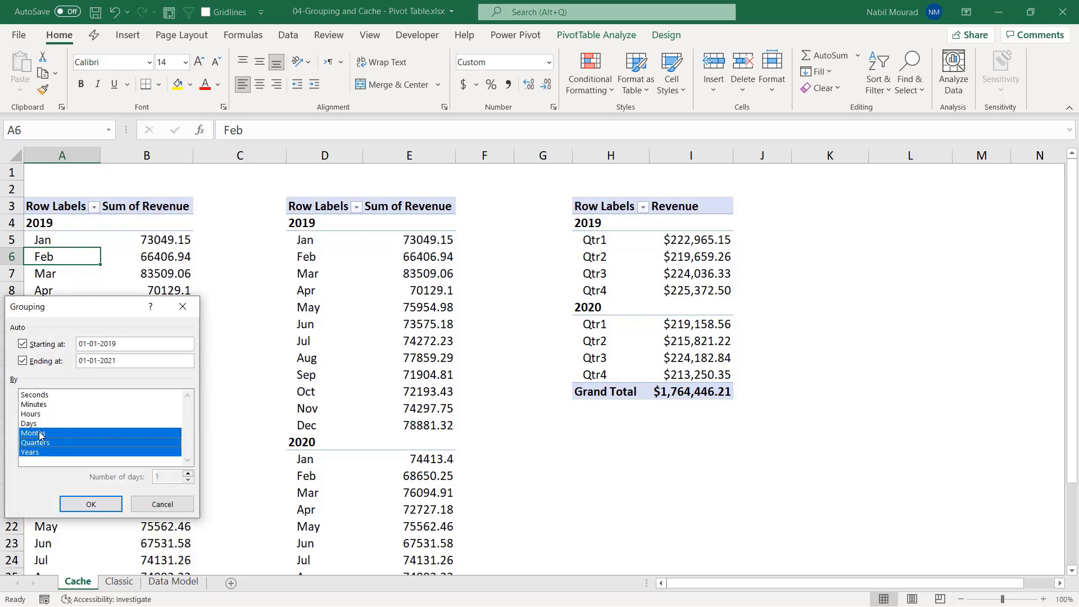
left_click(42, 433)
left_click(90, 504)
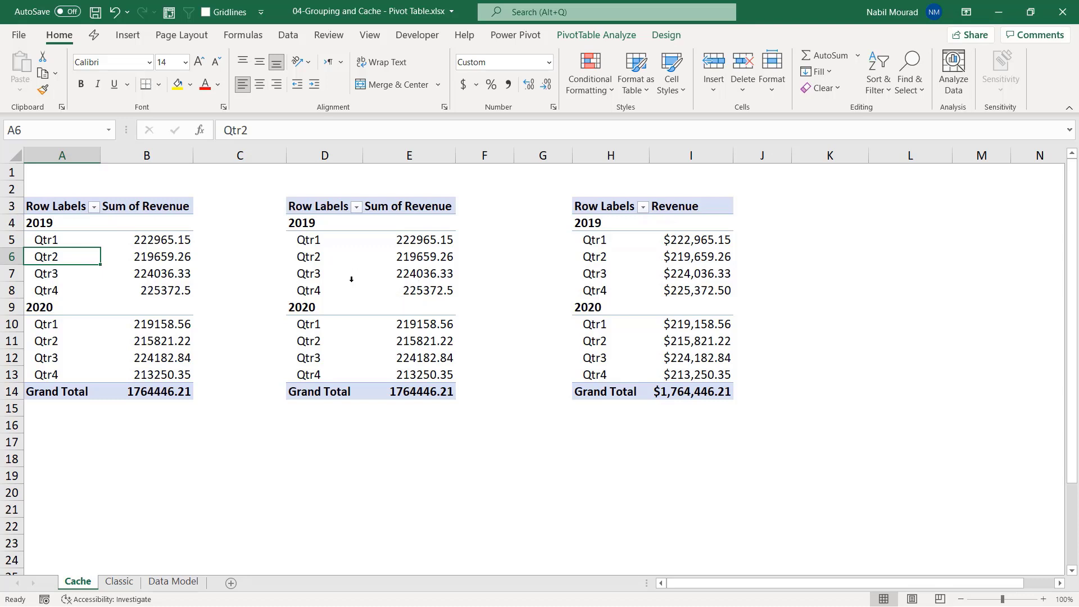
Step: Copy the data model PivotTable at H3 to cell K3 on the Cache sheet
left_click_drag(595, 208, 700, 393)
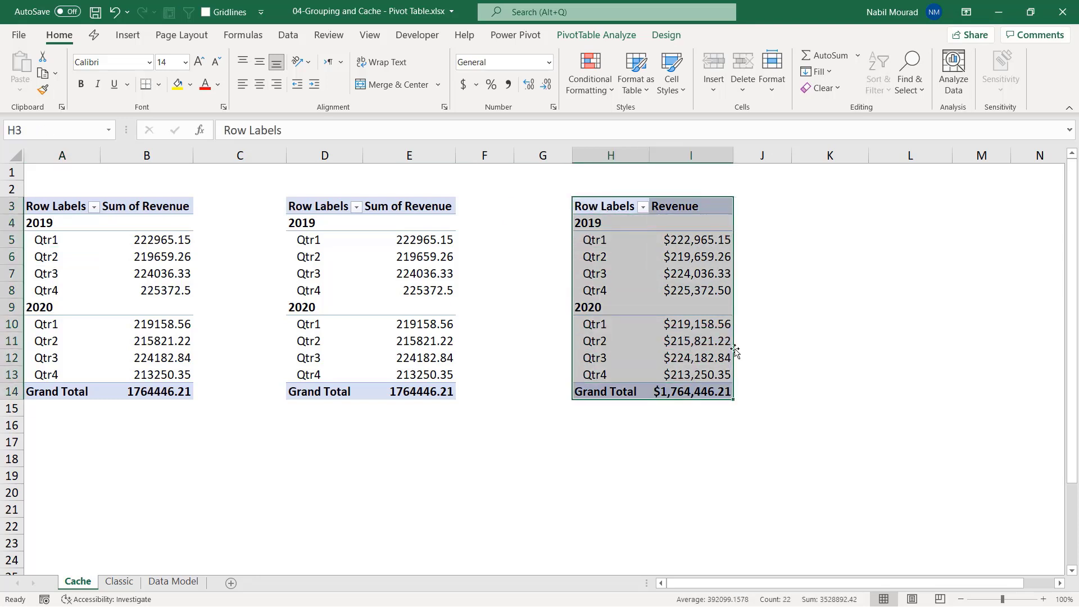
left_click_drag(736, 332, 885, 328)
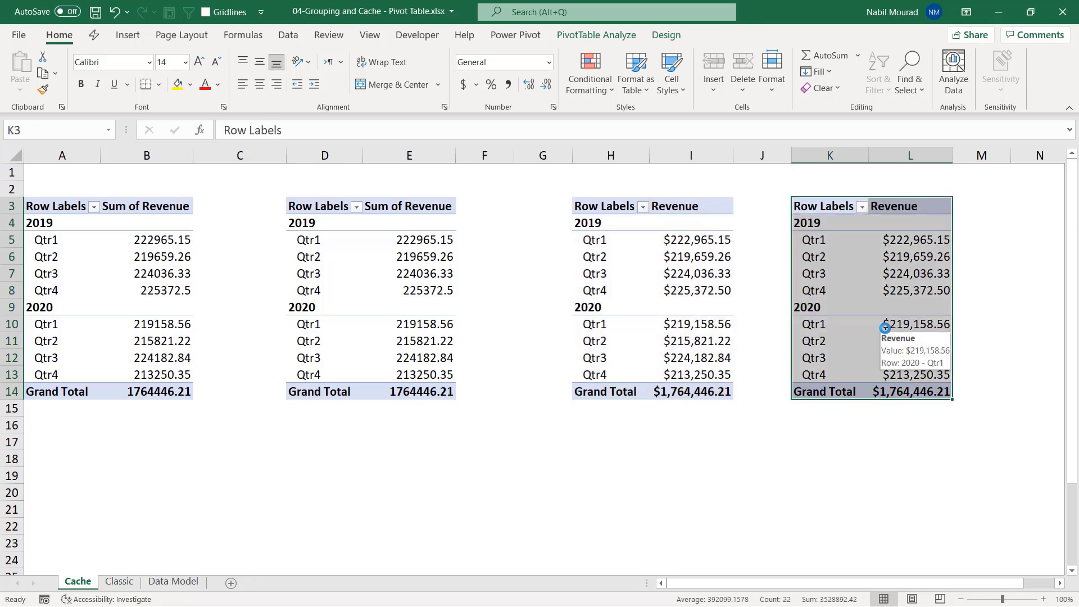
Step: Regroup the dates of the copied data model PivotTable at K3 by Months and Years, without Quarters
left_click(820, 240)
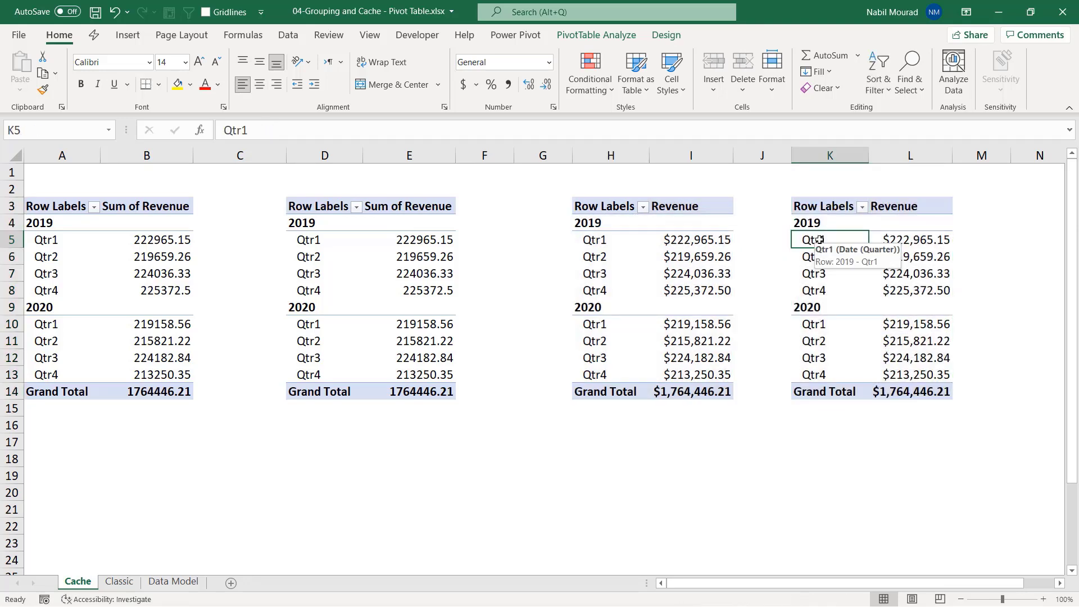
right_click(820, 240)
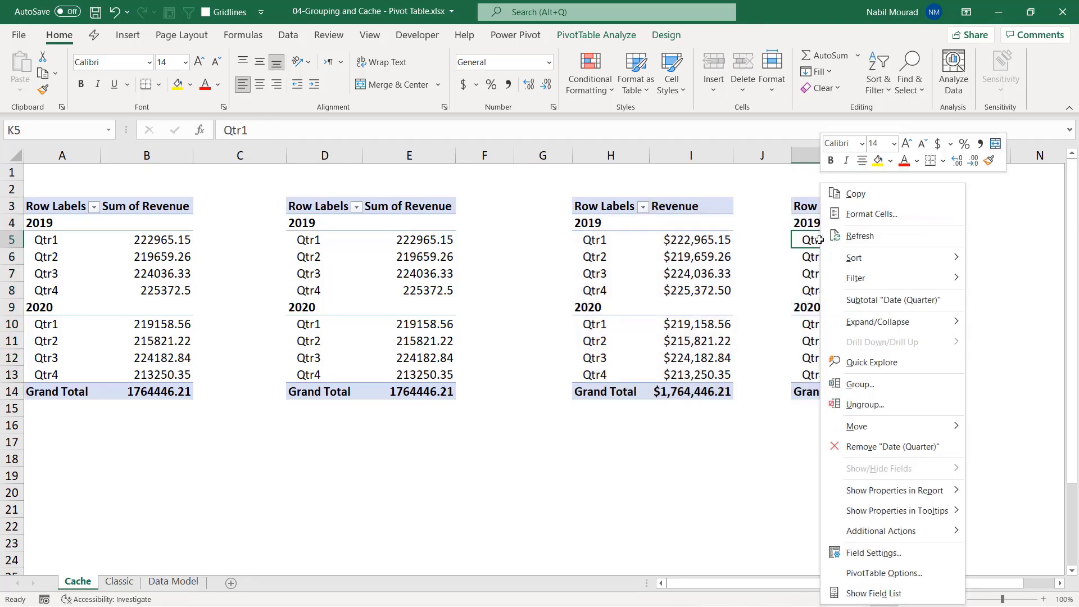
left_click(859, 385)
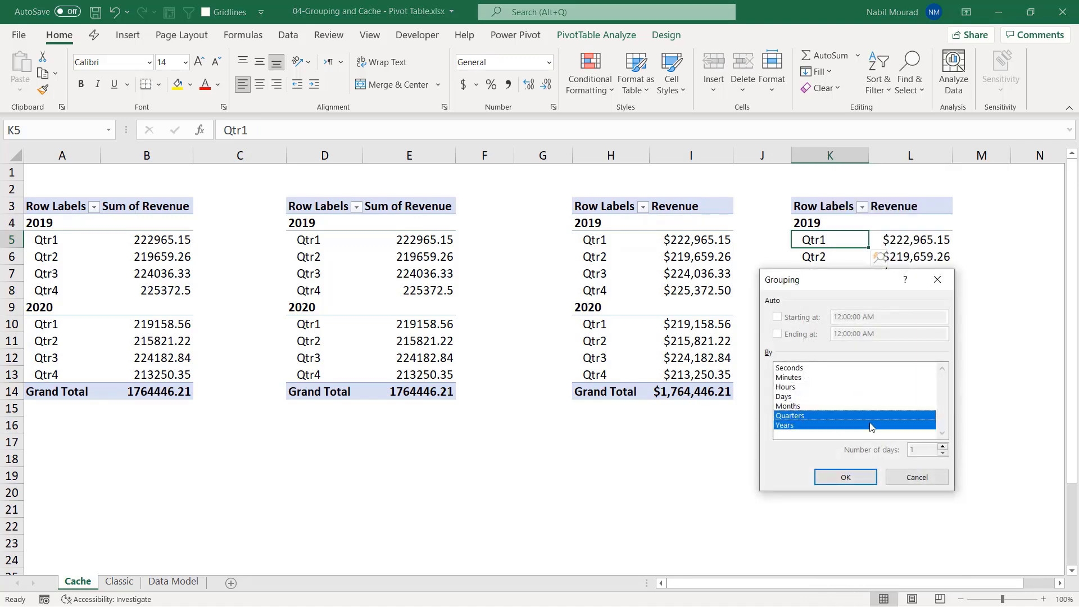
left_click(798, 407)
left_click(800, 416)
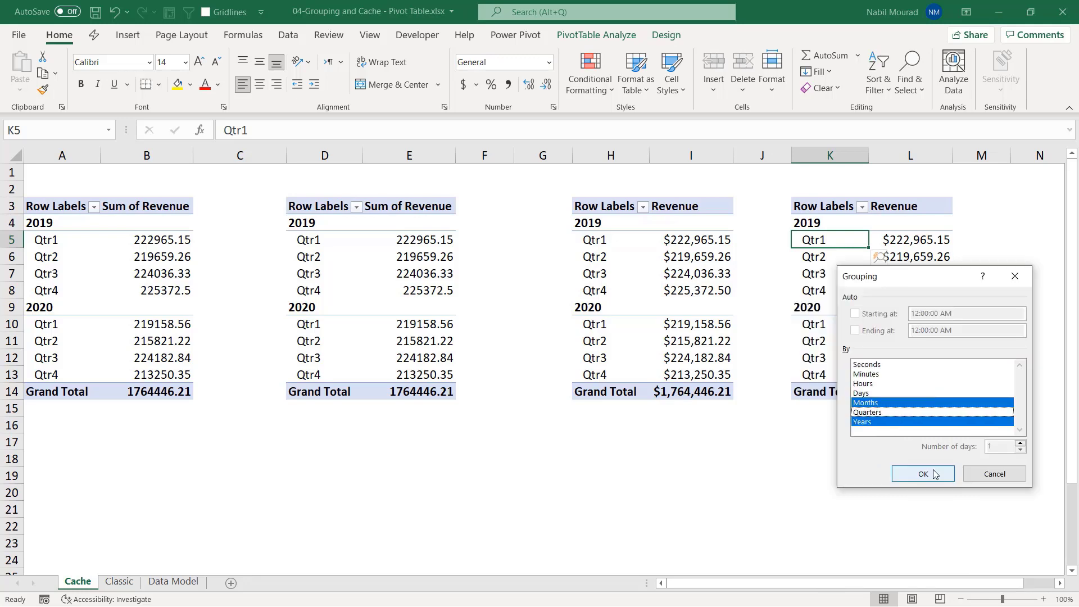
left_click(924, 473)
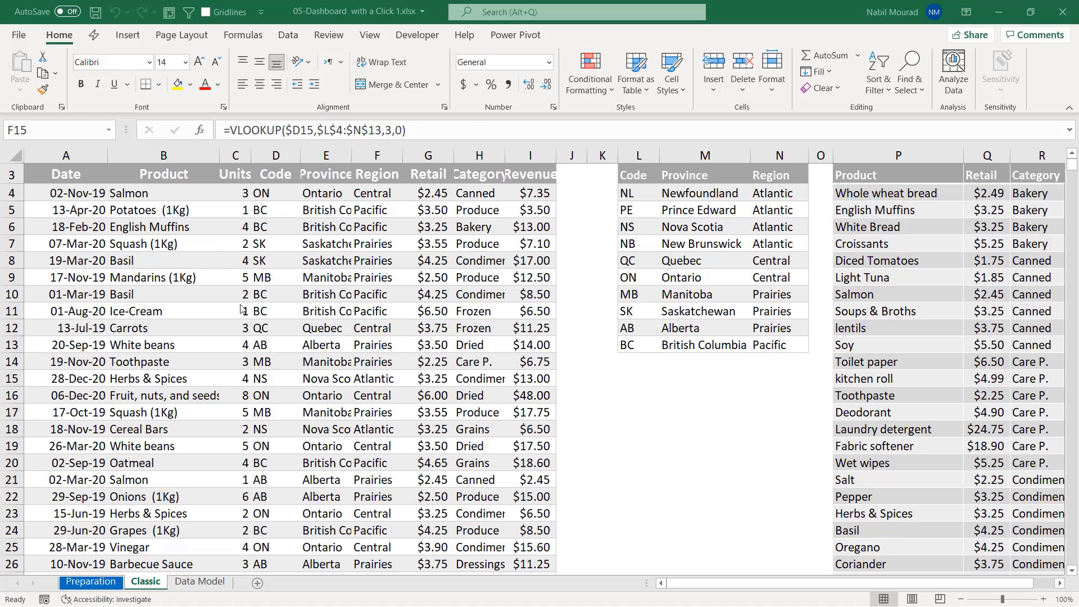
Step: From the Preparation sheet of the Dashboard with a Click workbook, create four PivotCharts from the Power Pivot data model on a new worksheet
left_click(91, 583)
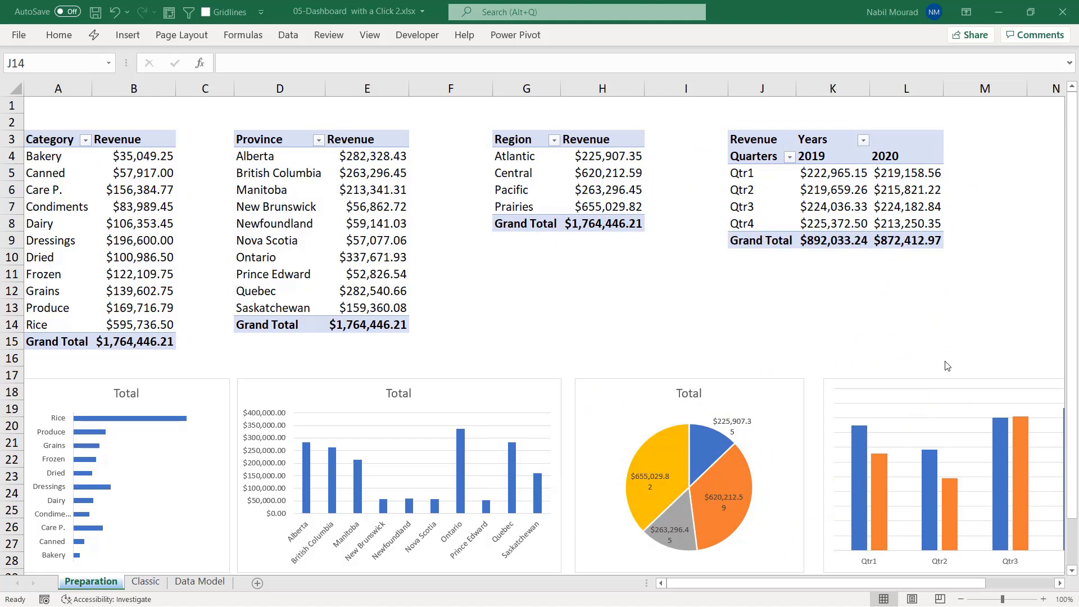
left_click(514, 34)
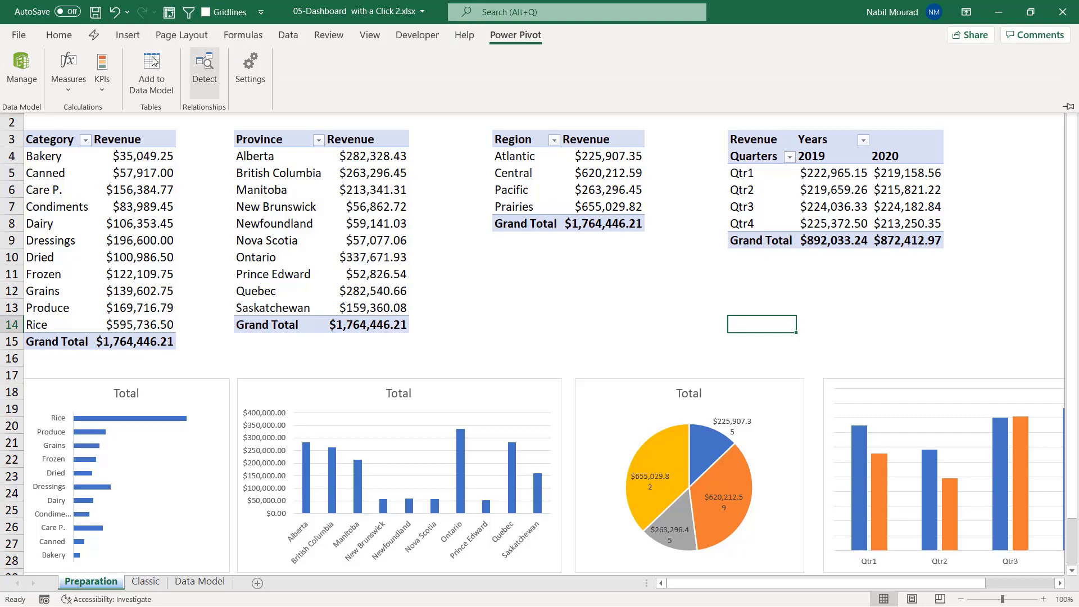
left_click(30, 67)
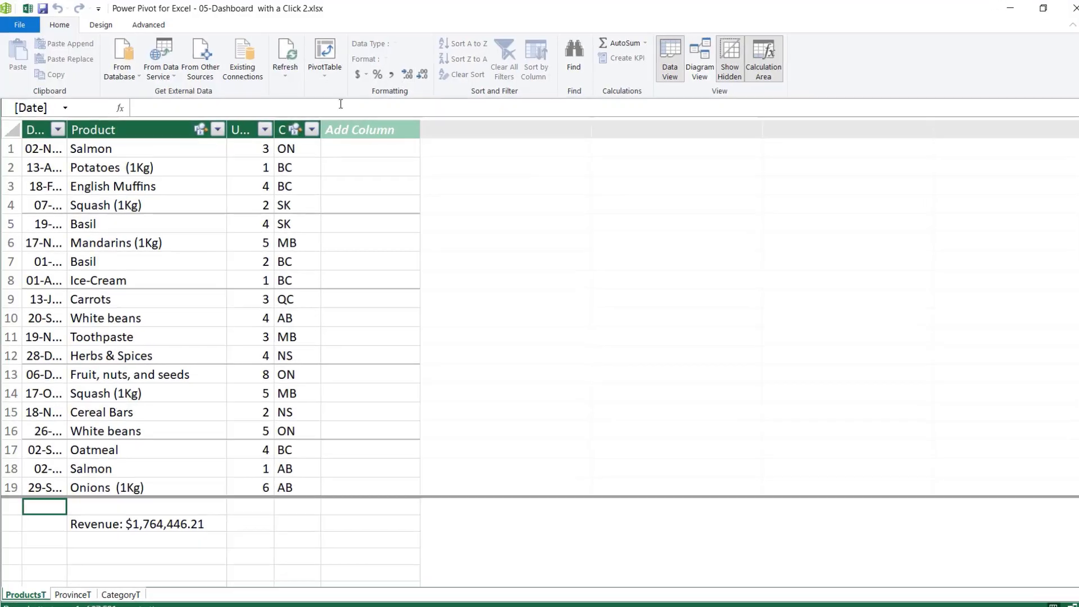
left_click(324, 74)
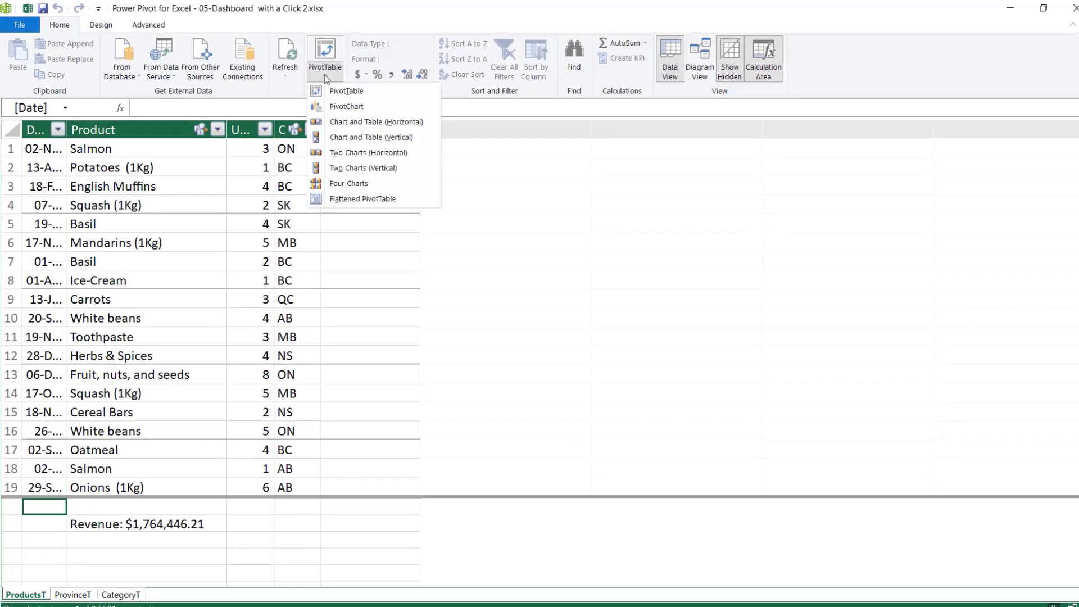
left_click(343, 180)
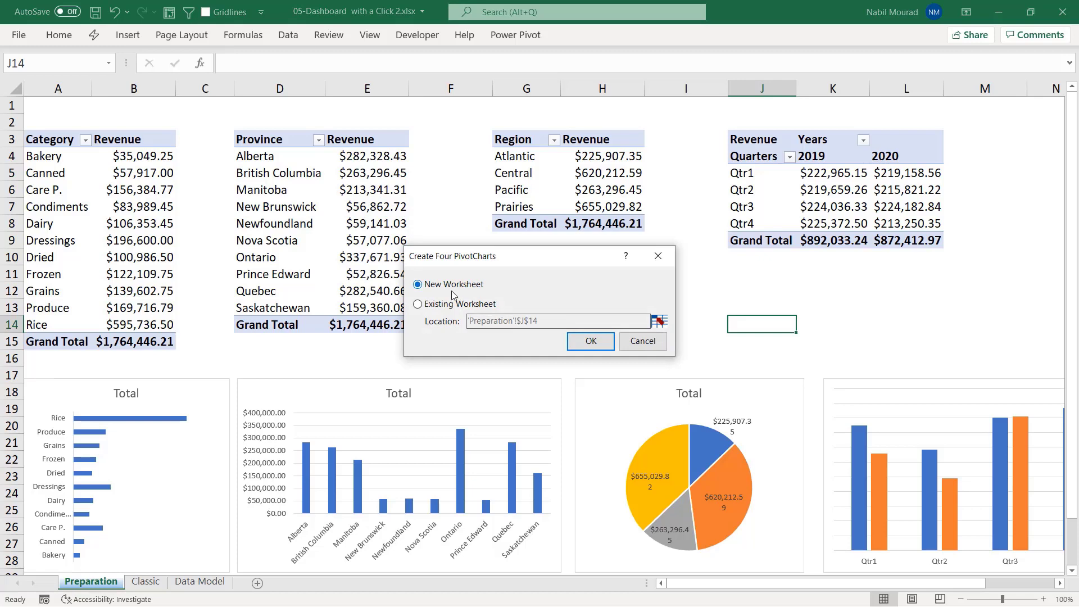
left_click(591, 342)
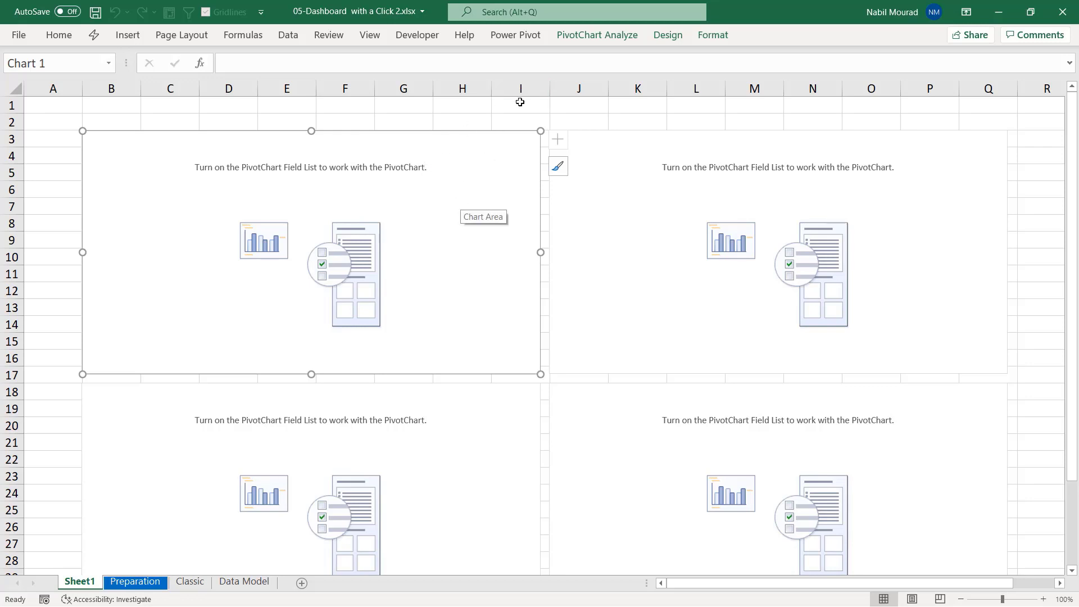
Step: Show the field list for Chart 1 and build it with CategoryT's Category as the axis and the Revenue measure as values
left_click(609, 37)
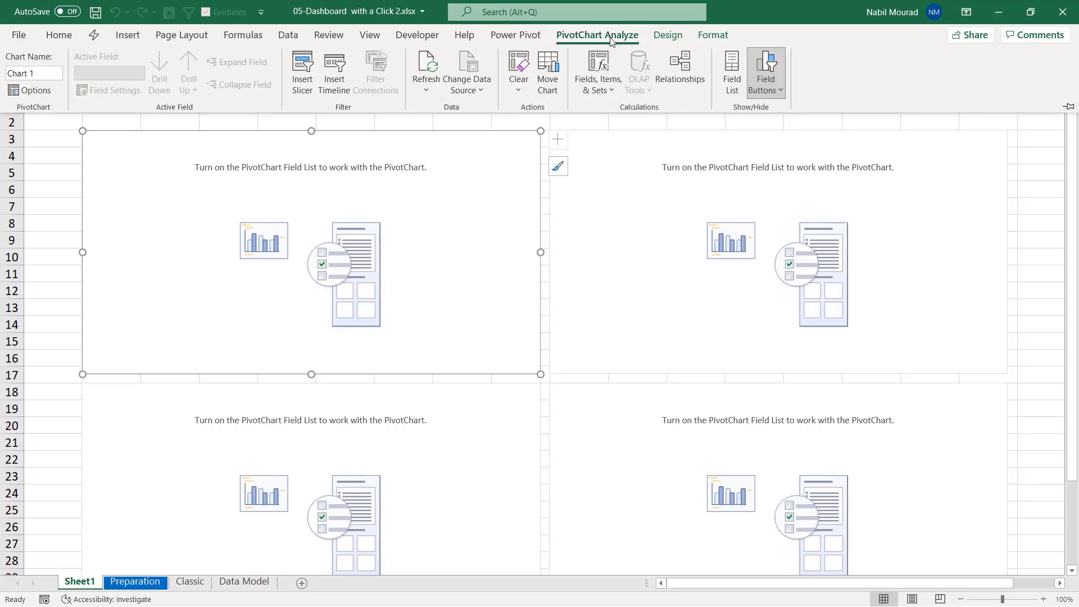
left_click(734, 72)
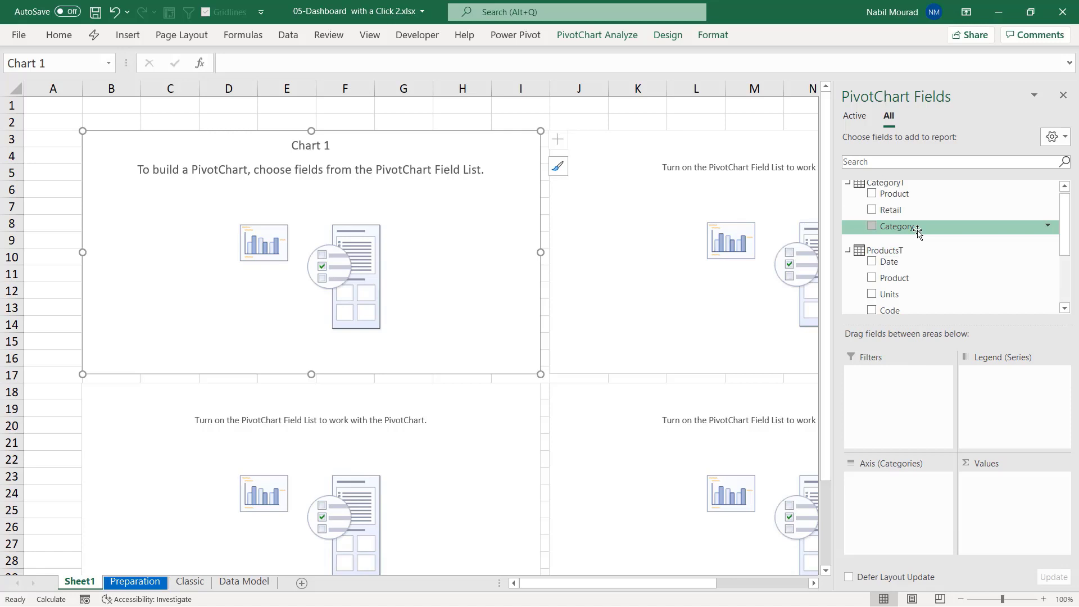
left_click_drag(918, 231, 908, 518)
scroll(935, 253, "down", 3)
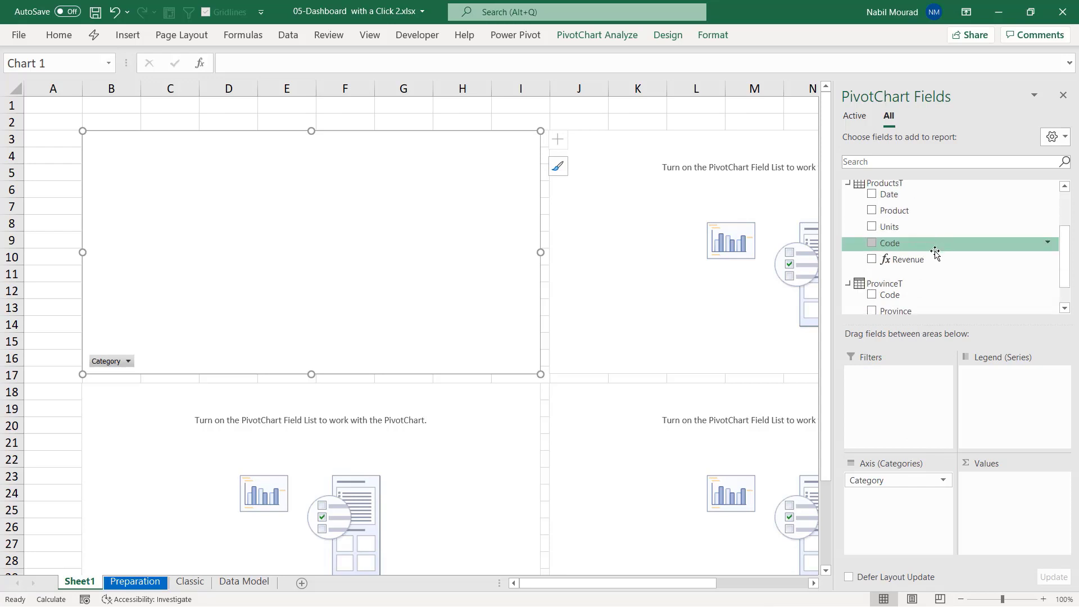
left_click_drag(908, 259, 1006, 513)
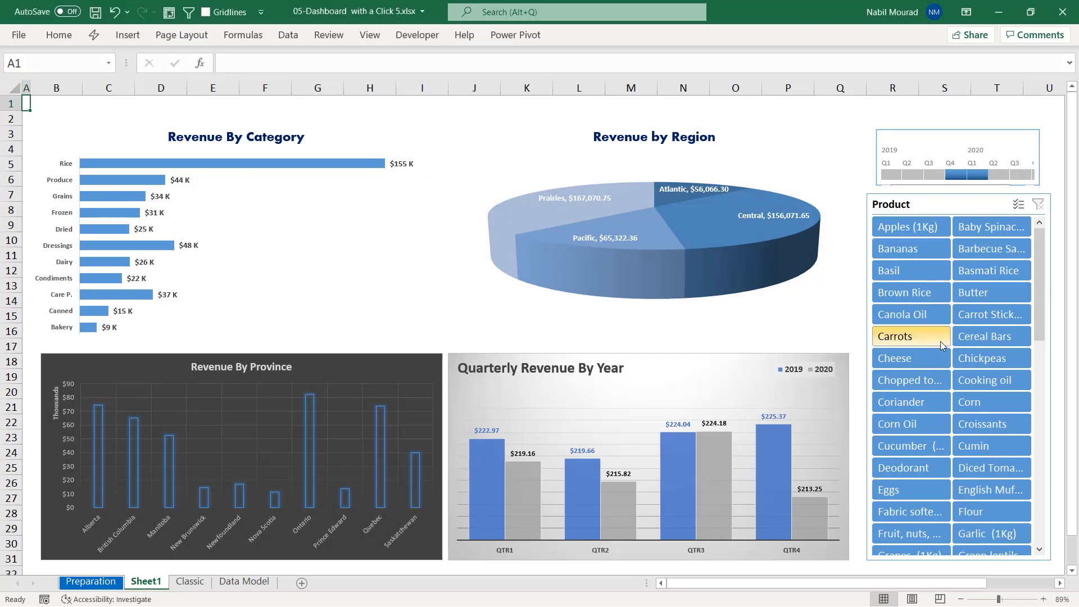
Step: Filter the finished dashboard to the products from Basil through Chickpeas with the Product slicer, and clear that filter
left_click_drag(922, 275, 1024, 358)
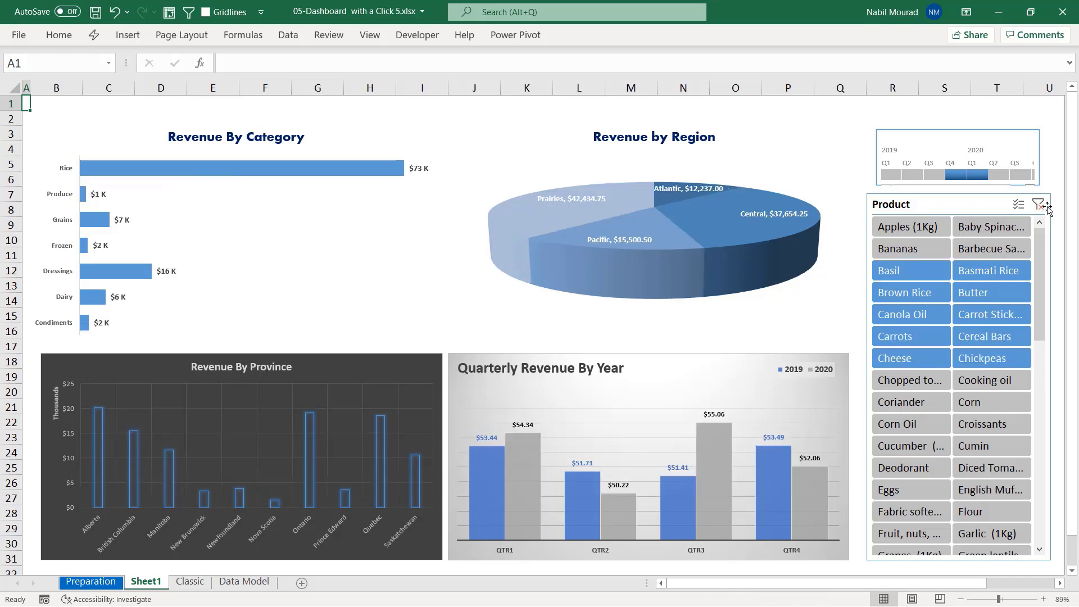
left_click(1039, 206)
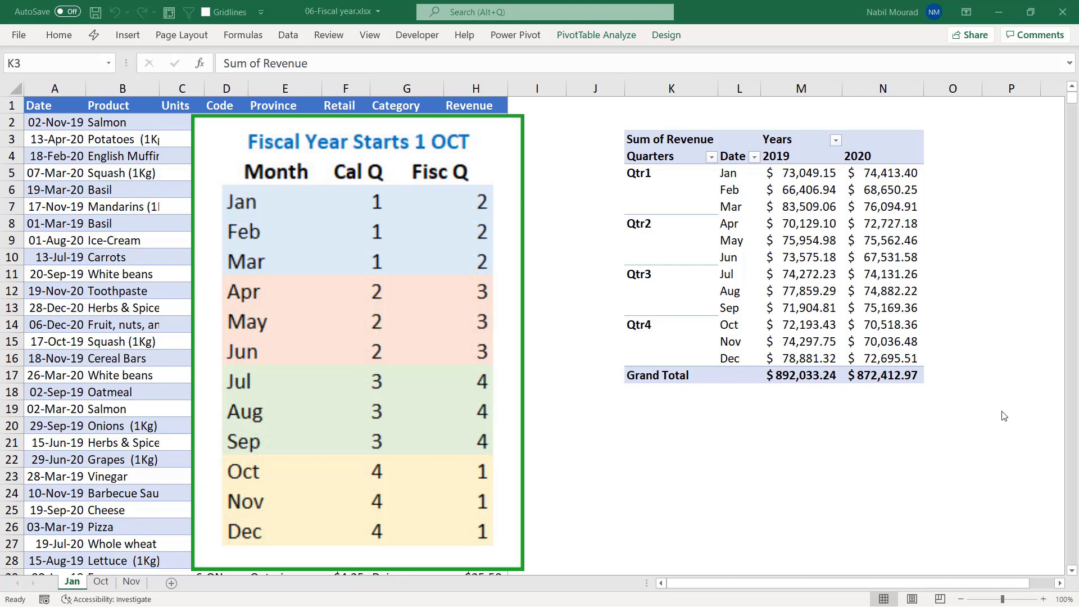
Step: On the Oct sheet of 06-Fiscal year.xlsx, rename the PivotTable's Qtr4, Qtr1, Qtr2 and Qtr3 labels as Quarter 1, Quarter 2, Quarter 3 and Quarter 4
left_click(102, 583)
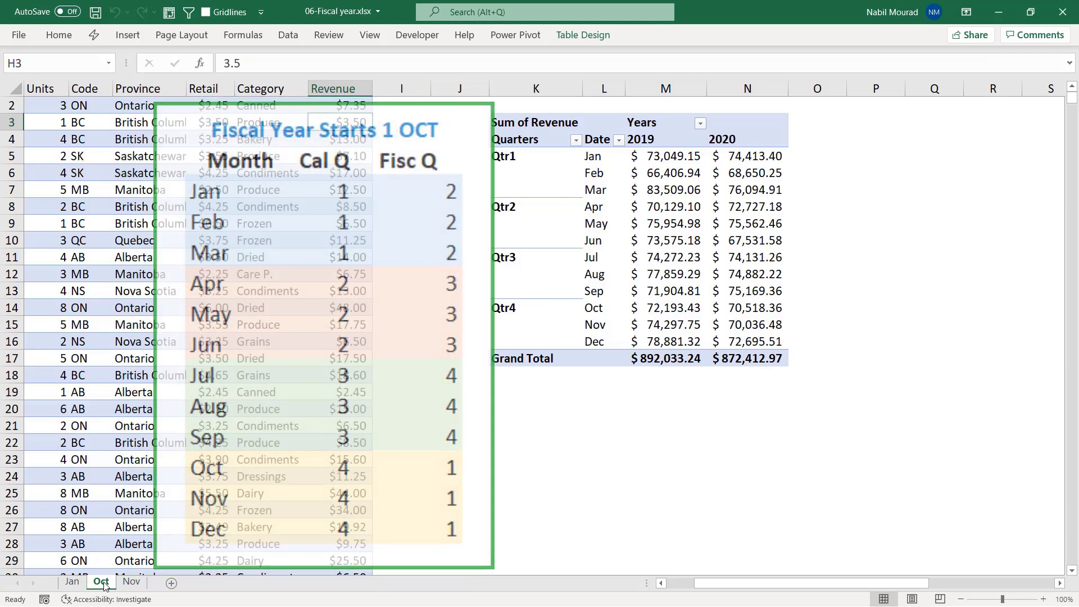
left_click(517, 309)
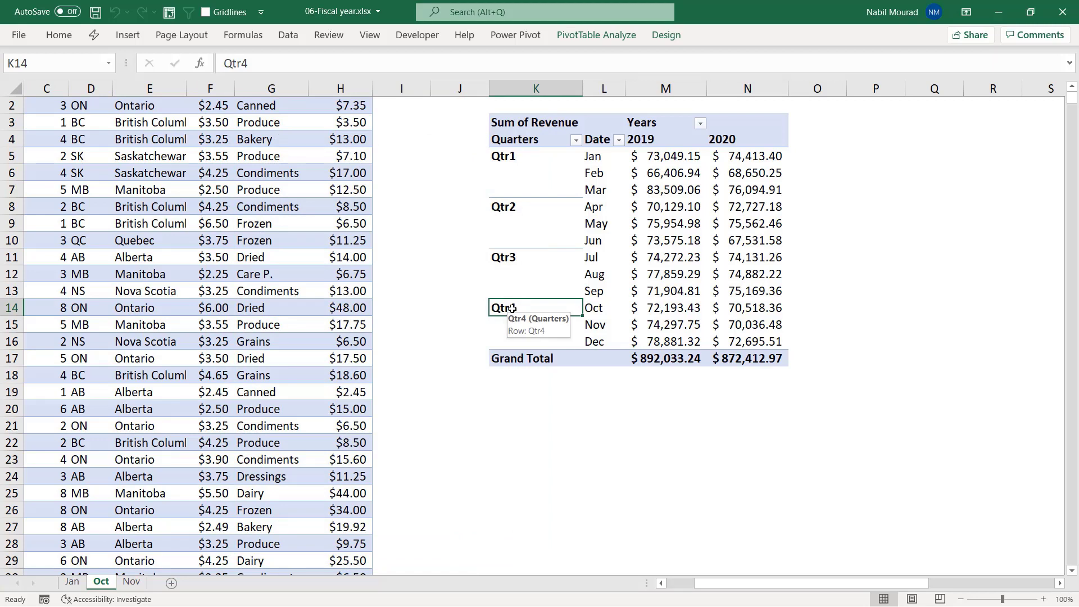
type("Quarter 1")
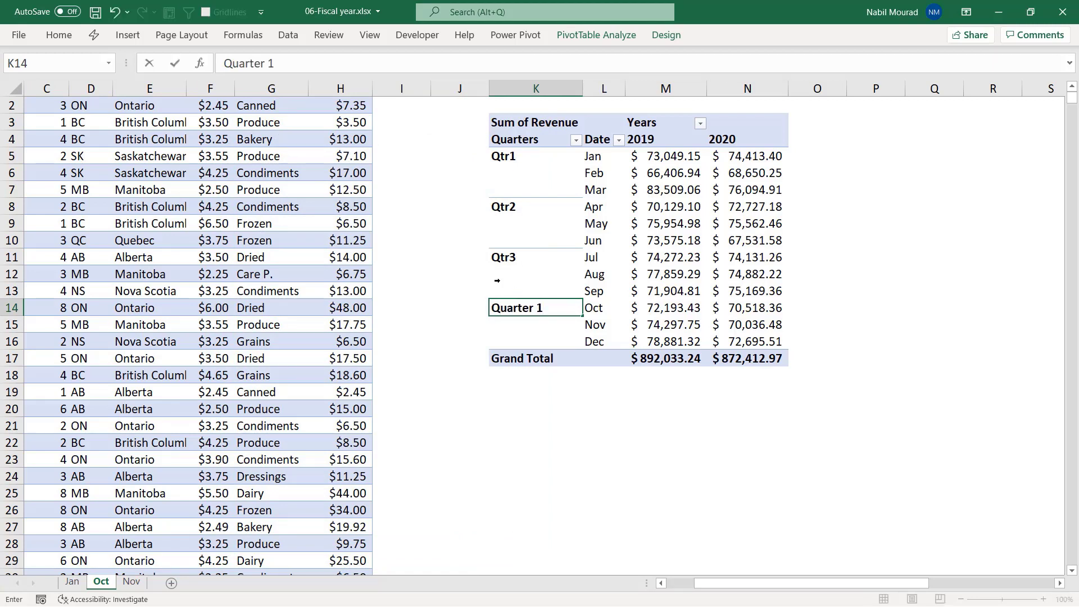
left_click(517, 157)
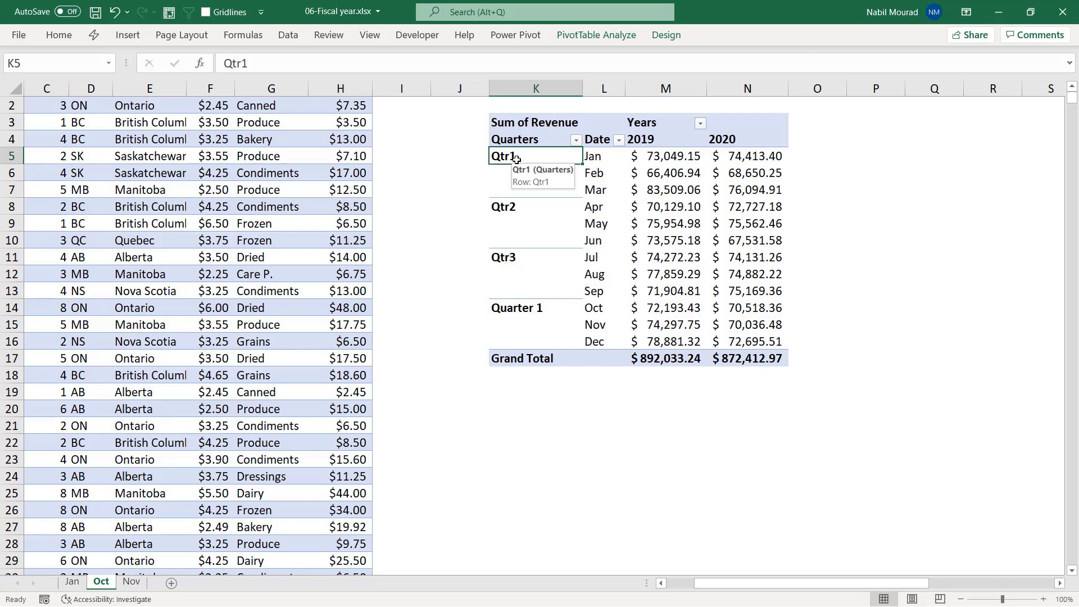
type("Quarter 2")
left_click(512, 207)
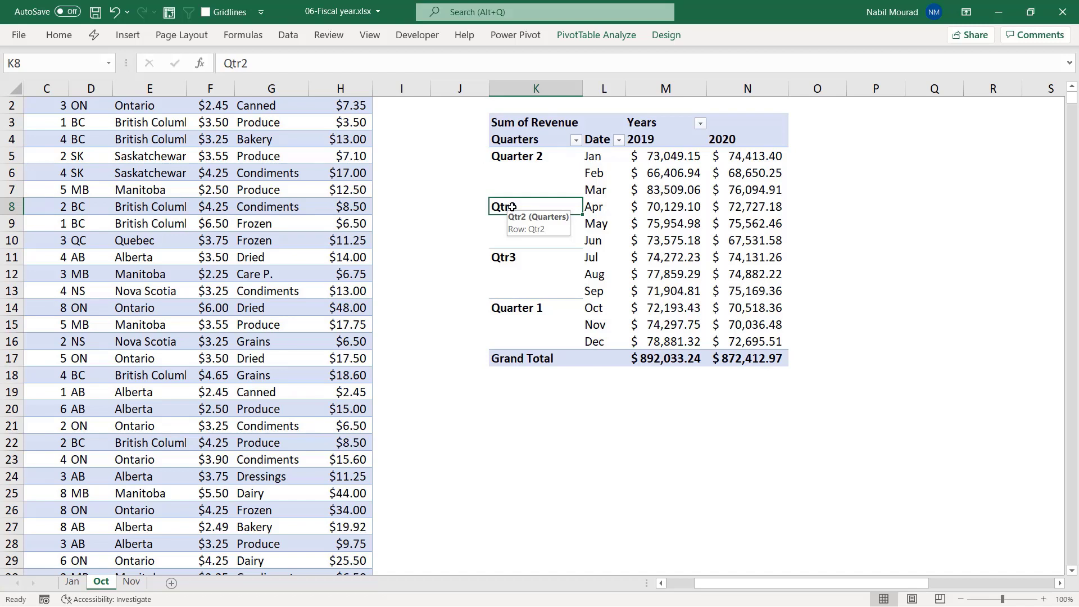
type("Quarter 3")
left_click(510, 258)
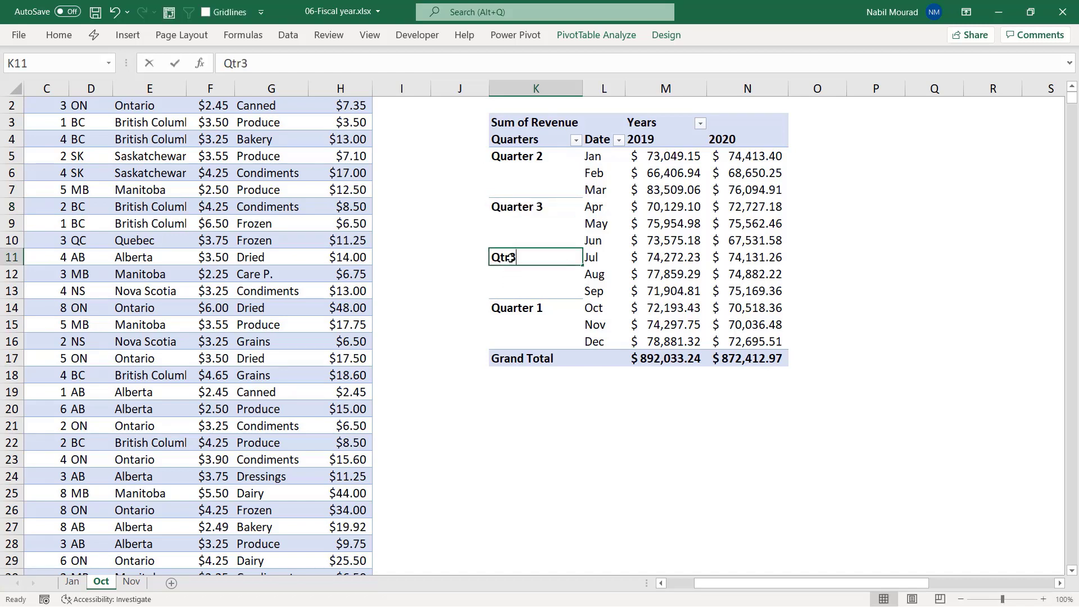
type("Quarter 4")
key("Return")
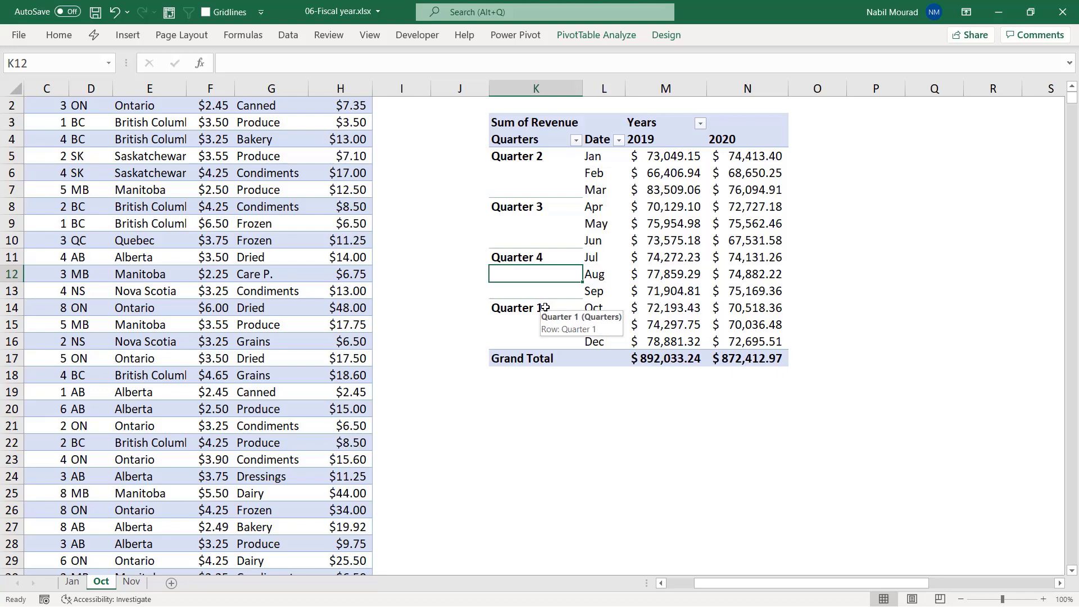
Step: Move the Quarter 1 item to the beginning of the Oct sheet's PivotTable rows
right_click(544, 308)
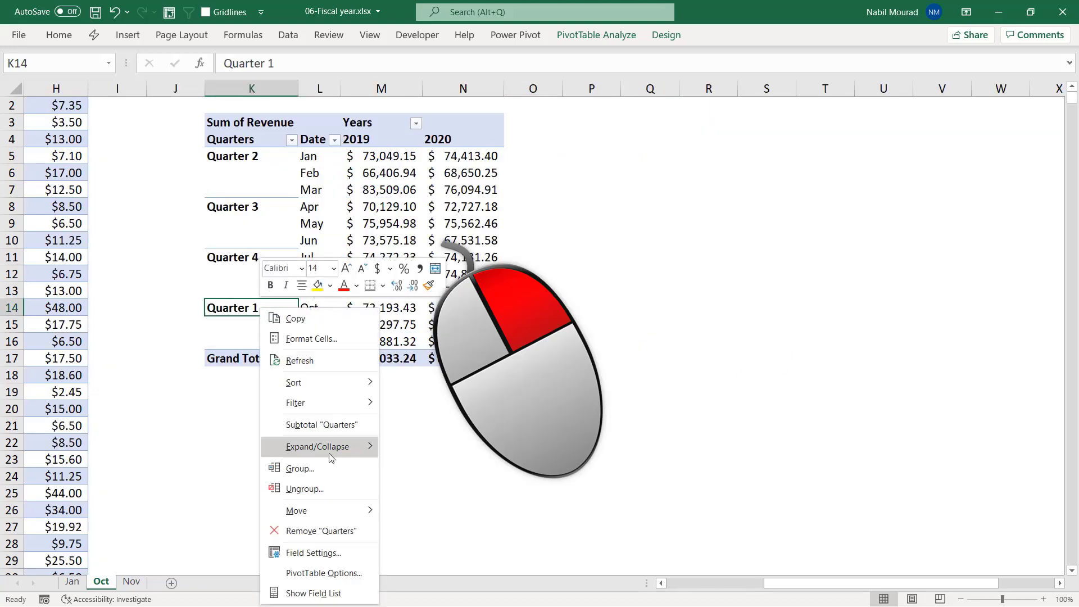
mouse_move(311, 512)
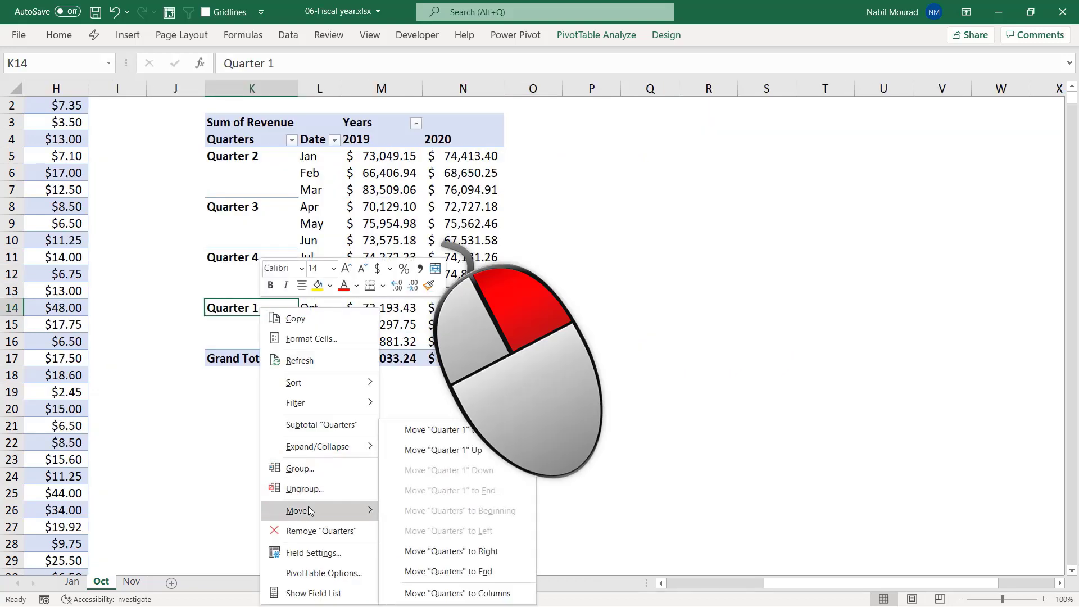
left_click(454, 435)
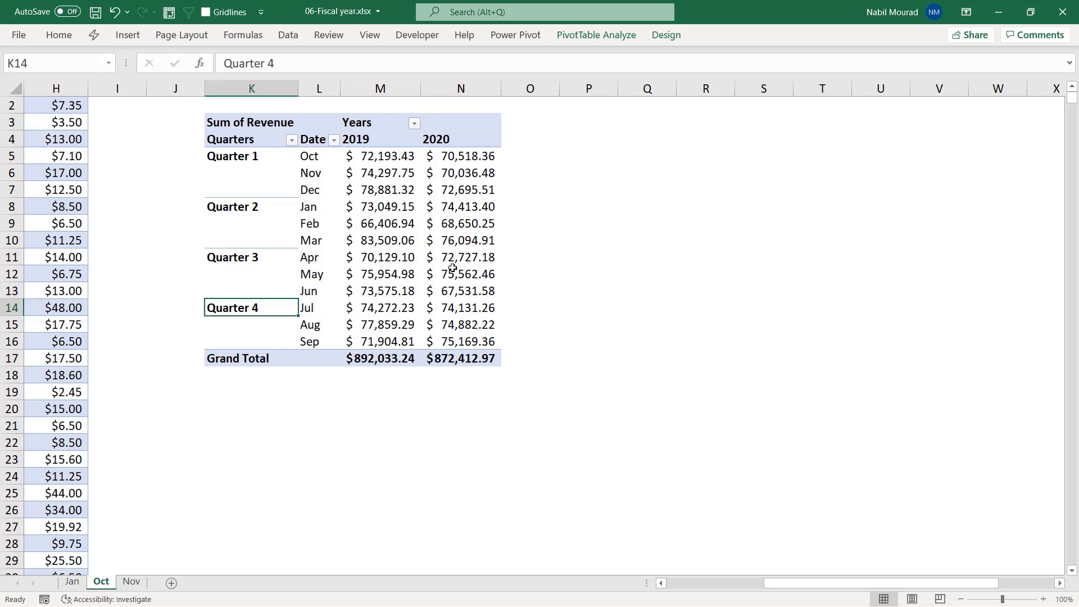
mouse_move(452, 269)
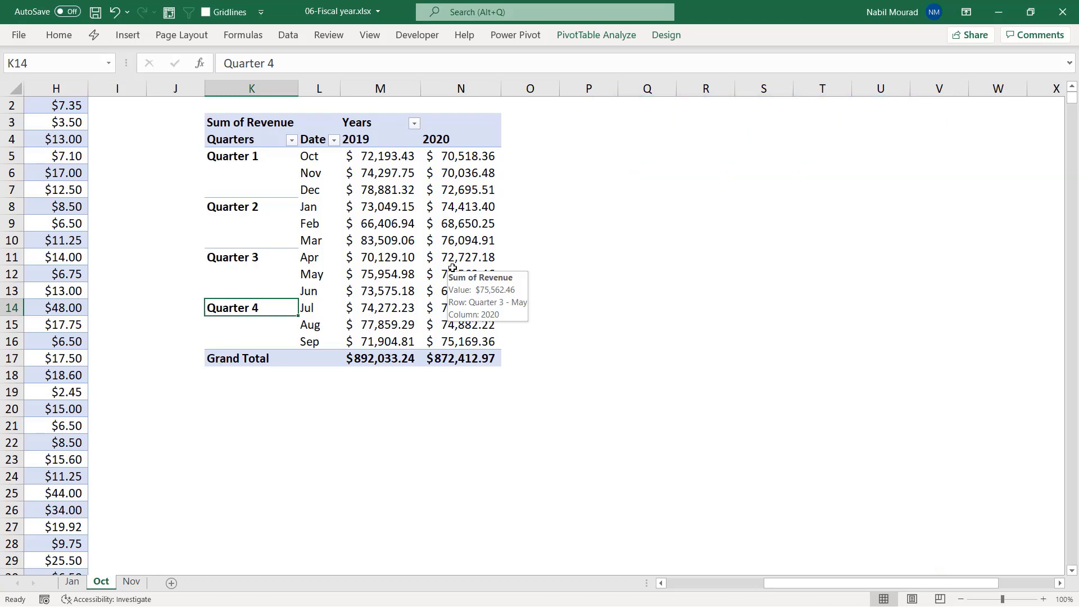
Step: Examine the Fisc Q and Fisc Year formulas in the first data row of the Nov sheet's source table
key("ctrl+Page_Down")
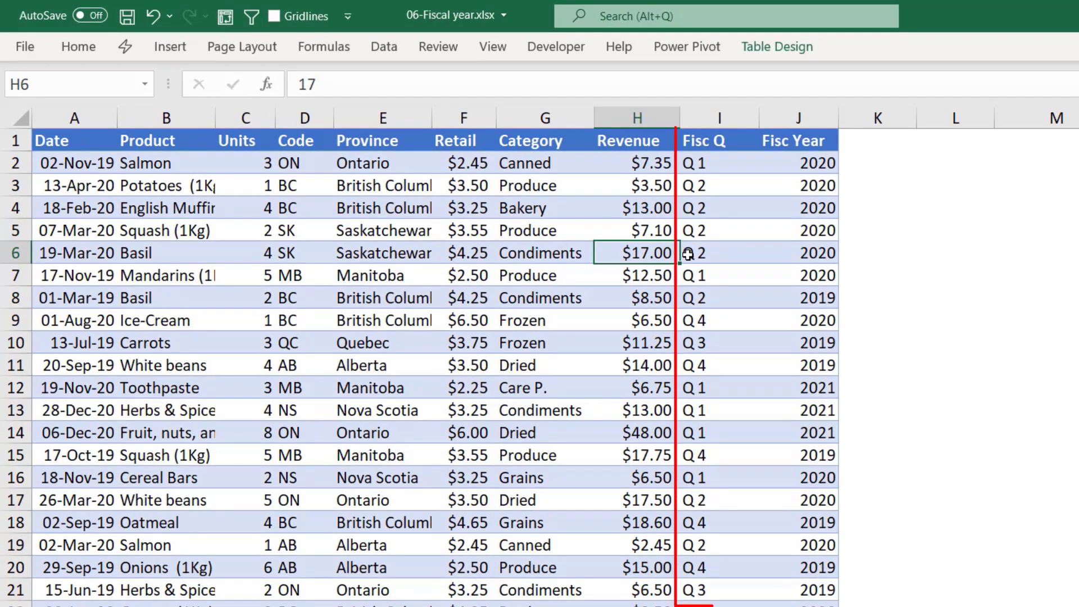
left_click(701, 164)
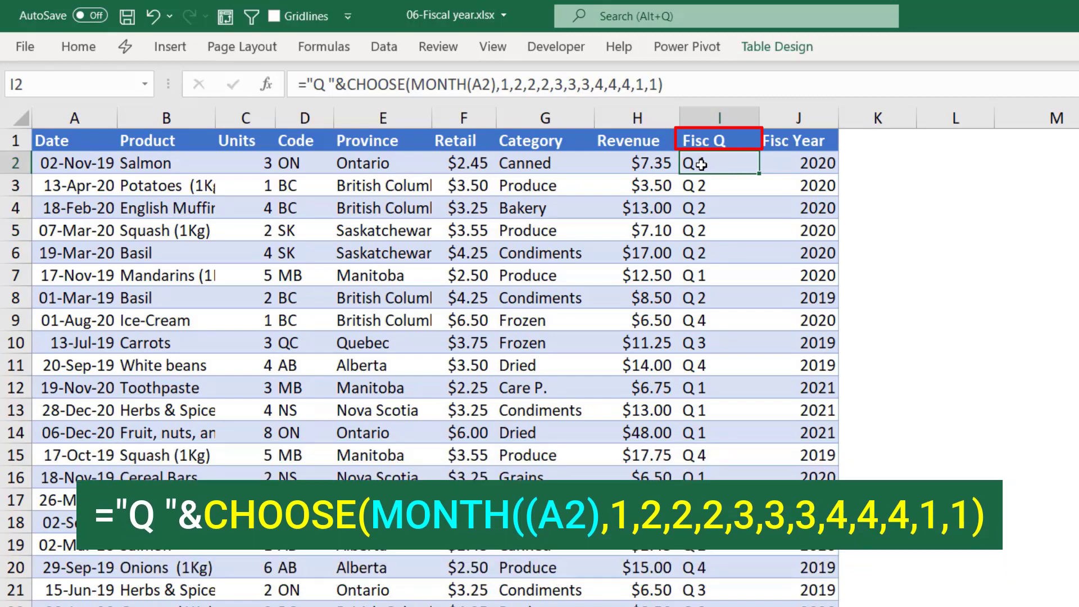
left_click(813, 163)
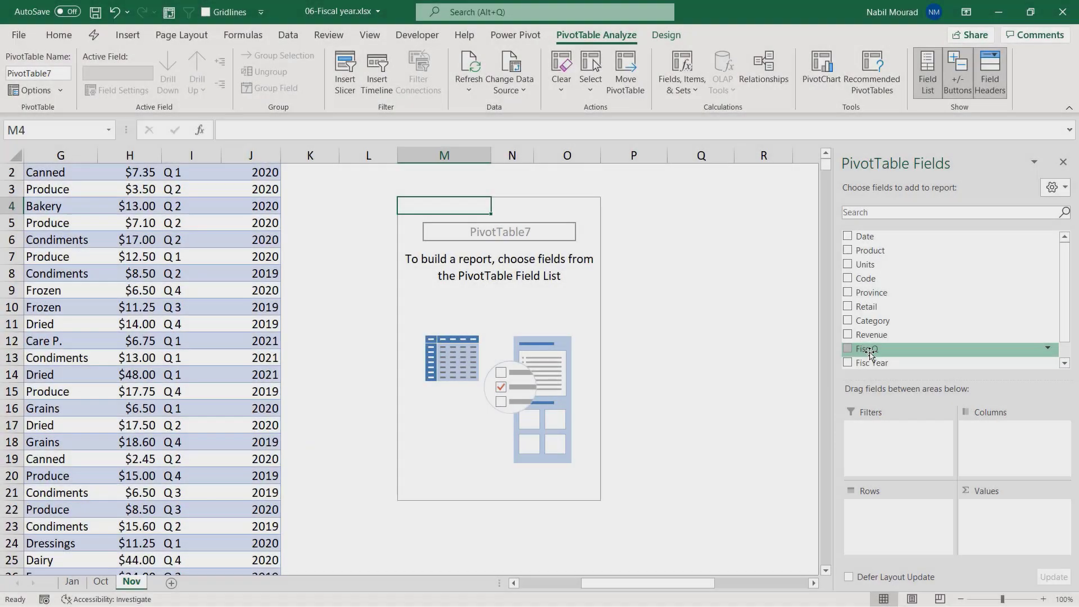
Step: Build the Nov sheet's PivotTable with Fisc Q and Date in rows without Years and Quarters, Fisc Year in columns, and Revenue in values
left_click_drag(870, 354, 908, 528)
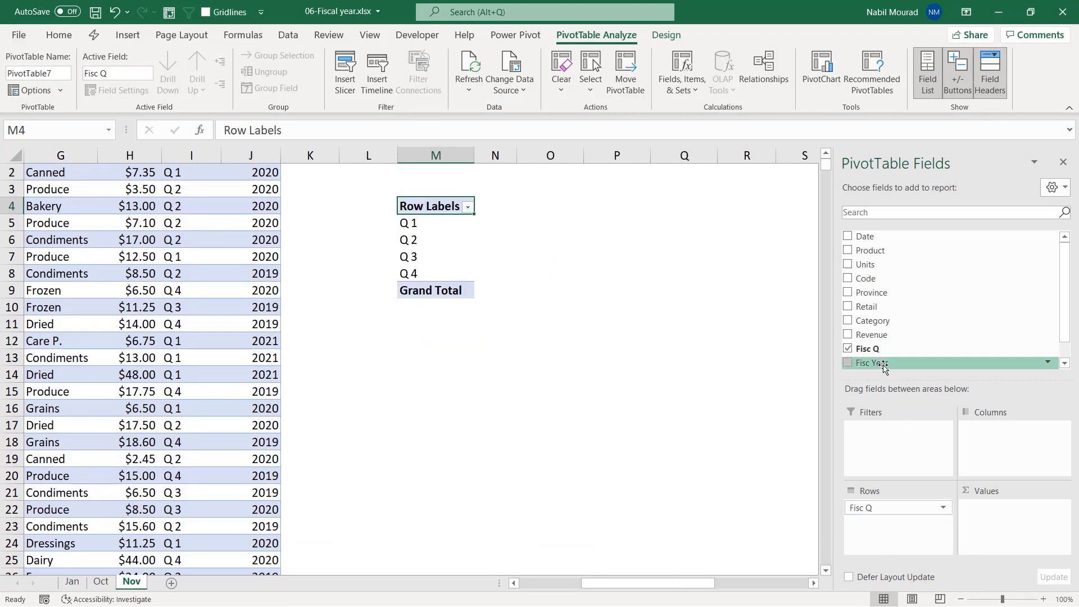
left_click_drag(879, 364, 1006, 450)
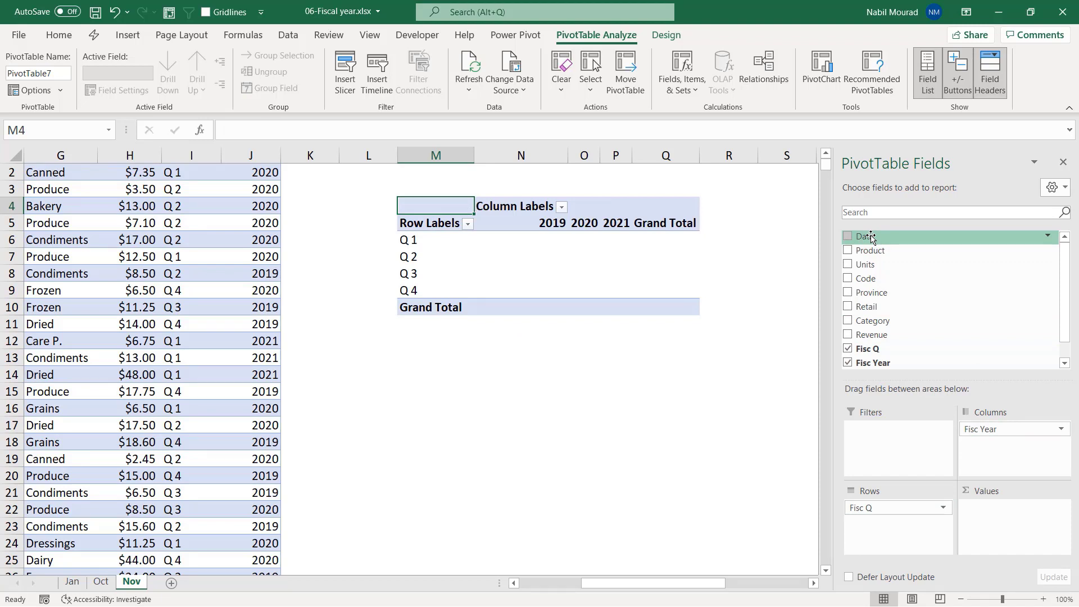
left_click_drag(870, 236, 876, 531)
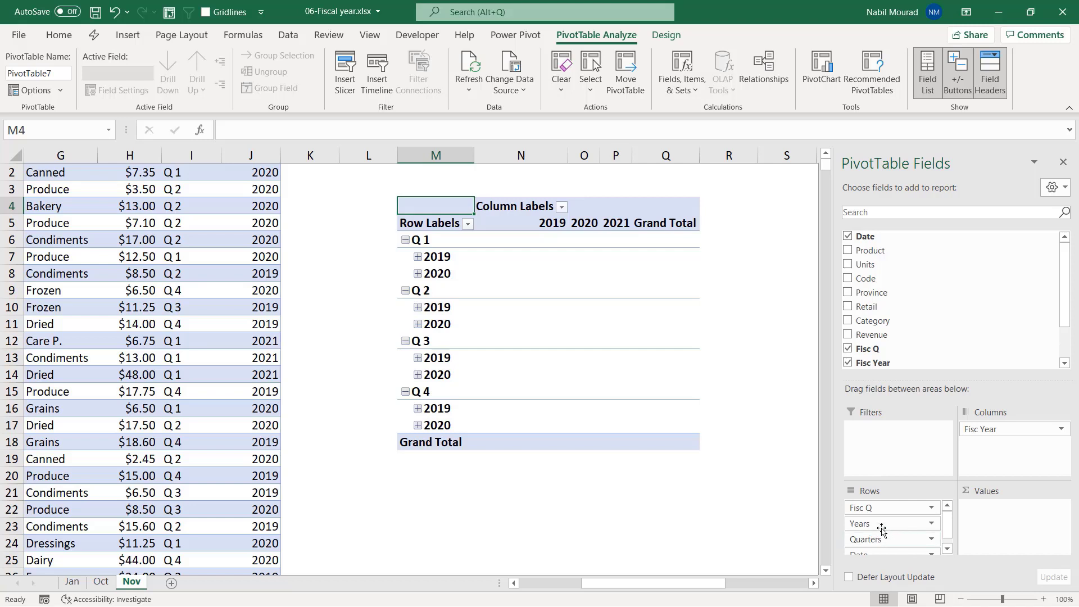
left_click_drag(882, 530, 783, 525)
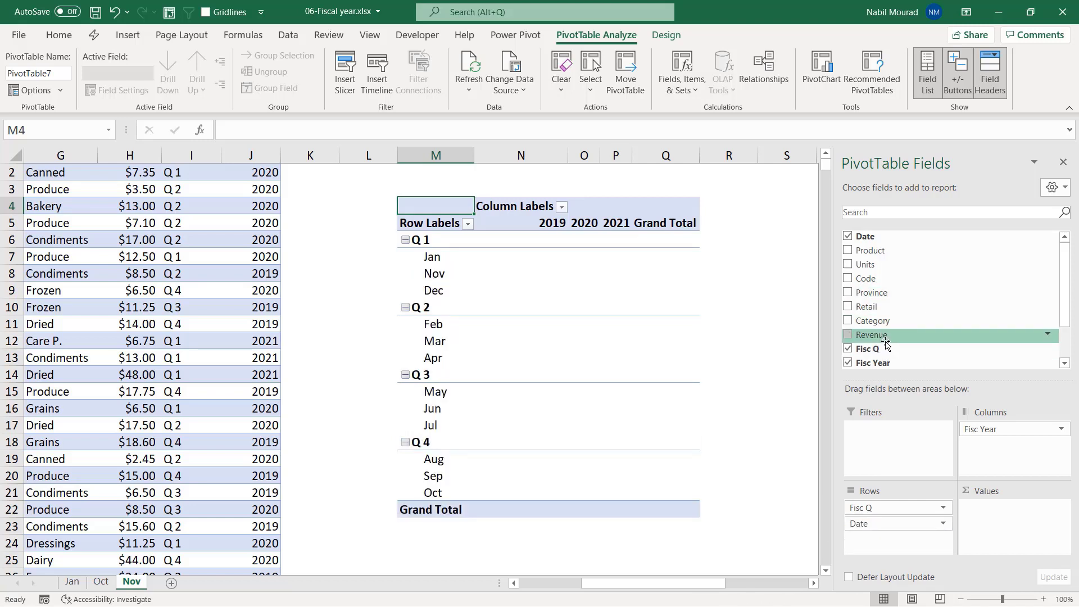
left_click_drag(886, 344, 1000, 526)
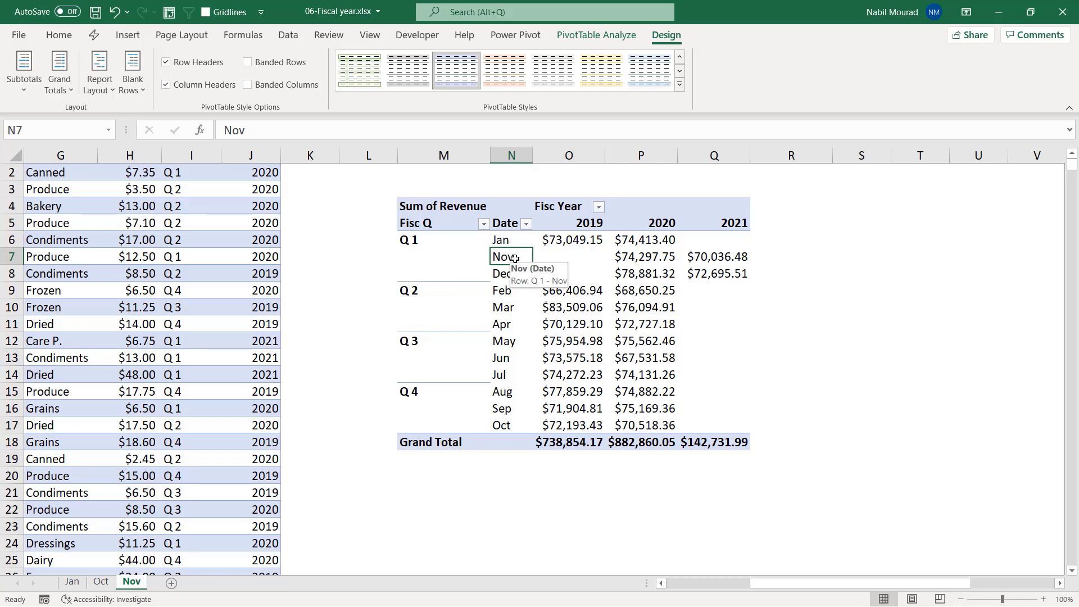
Step: Sort the Date field ascending with automatic sorting off and the custom list running from Nov, Dec, Jan through Oct as first key order
left_click(527, 224)
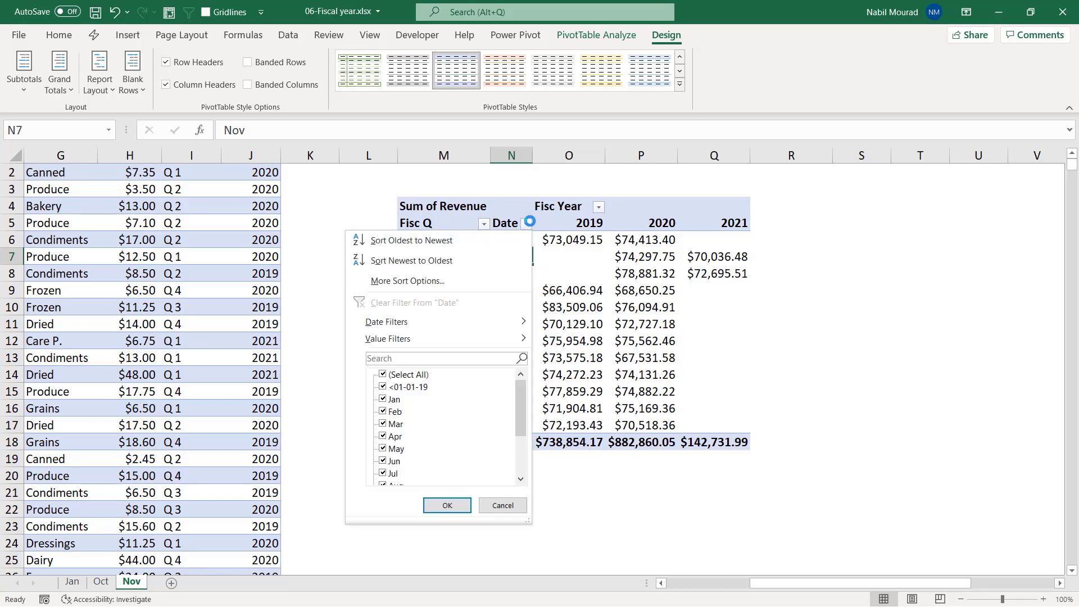
left_click(424, 281)
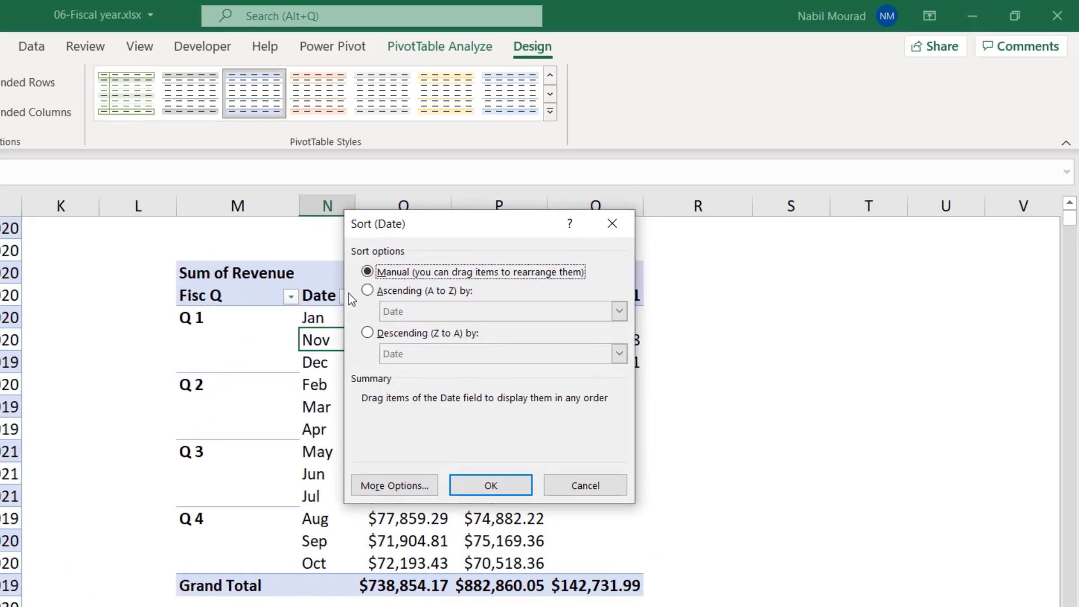
left_click(352, 297)
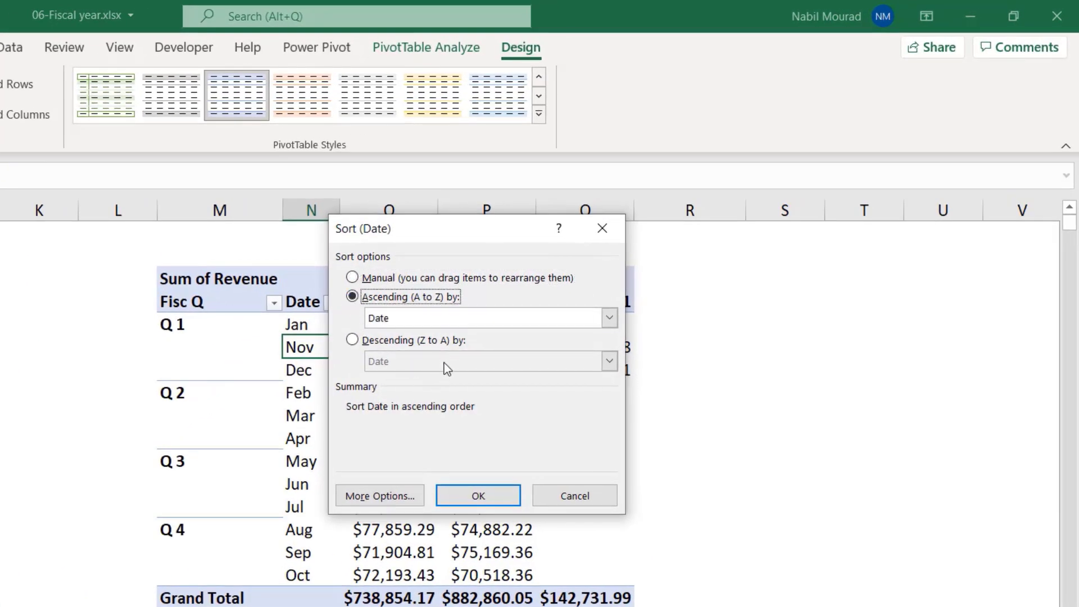
left_click(396, 498)
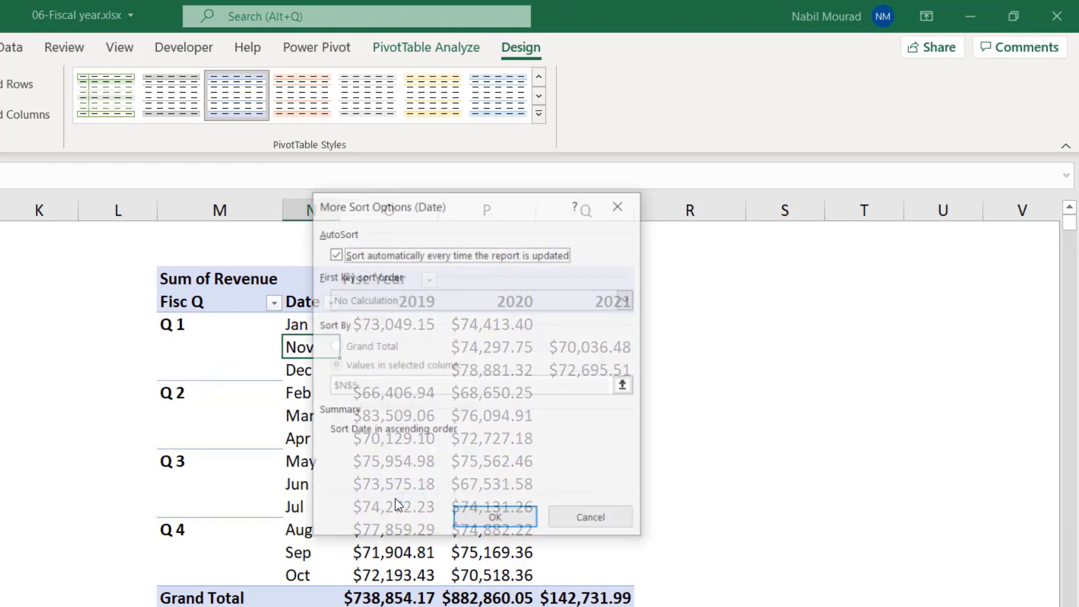
left_click(335, 255)
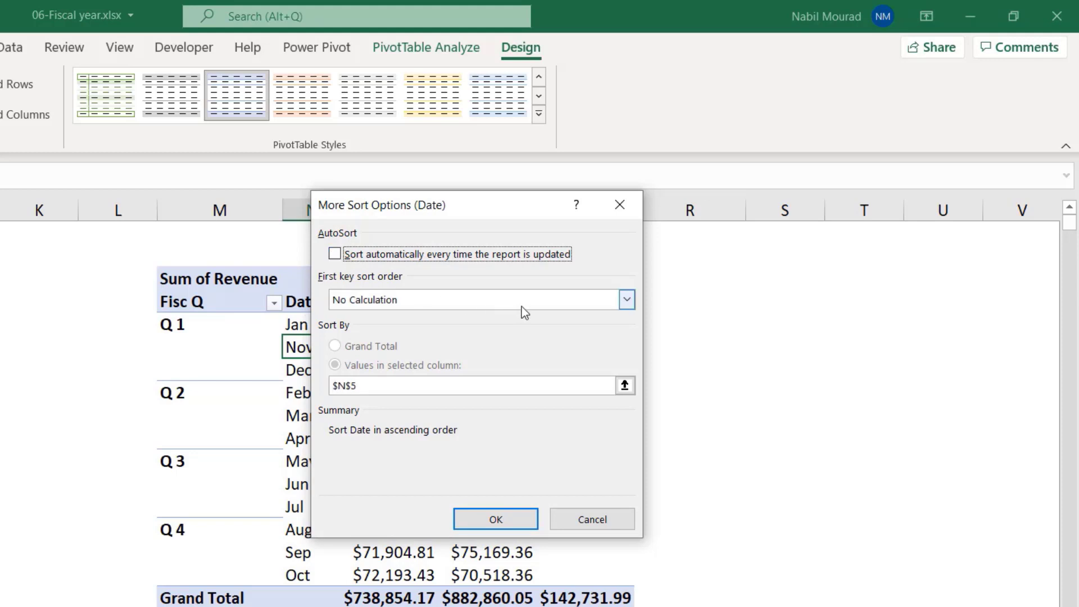
left_click(628, 300)
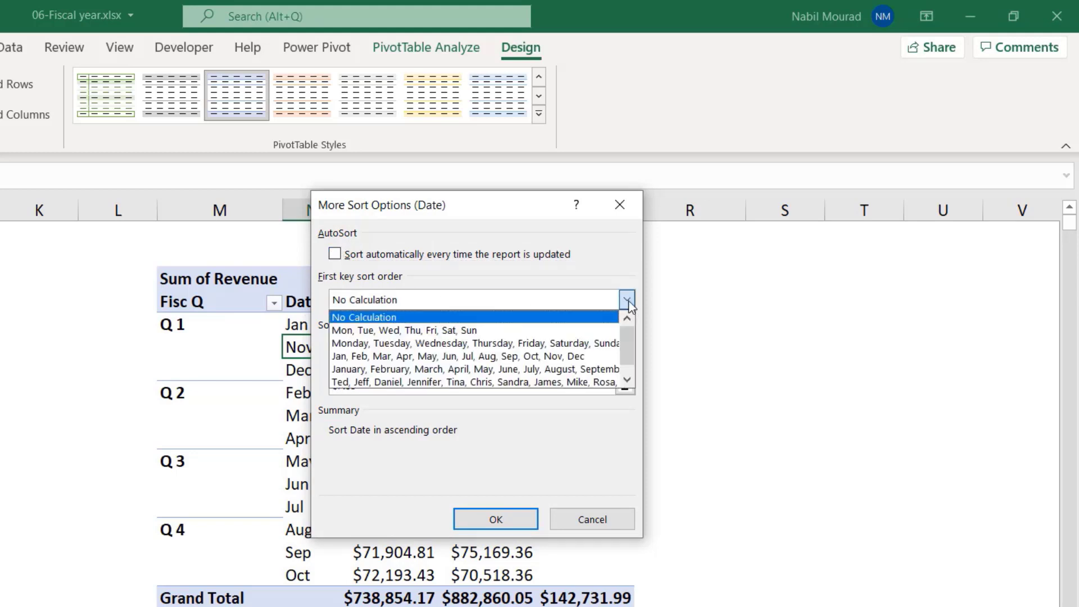
left_click_drag(628, 352, 629, 379)
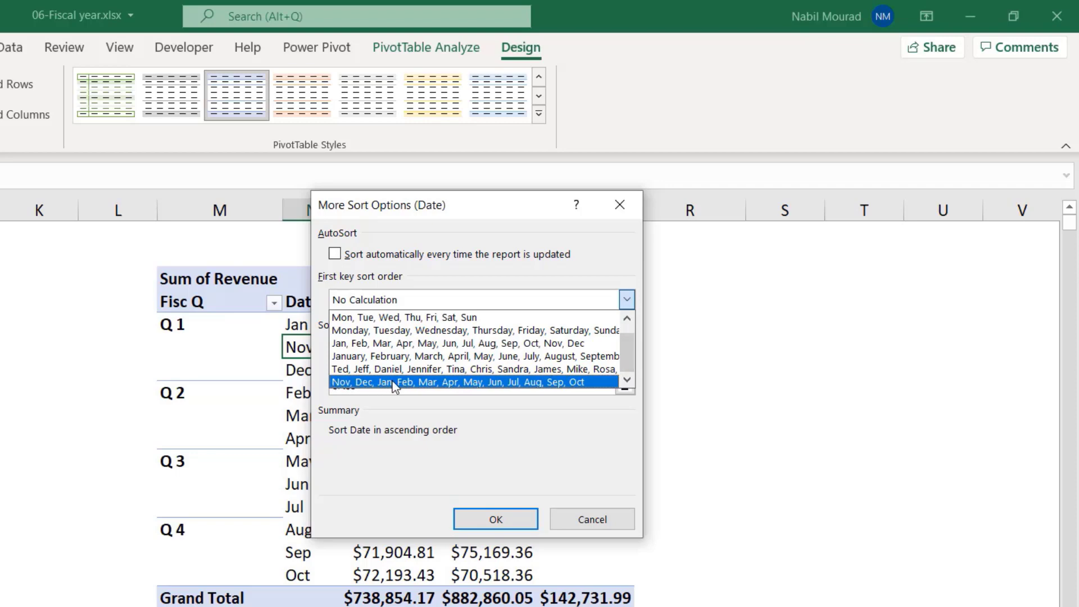
left_click(427, 382)
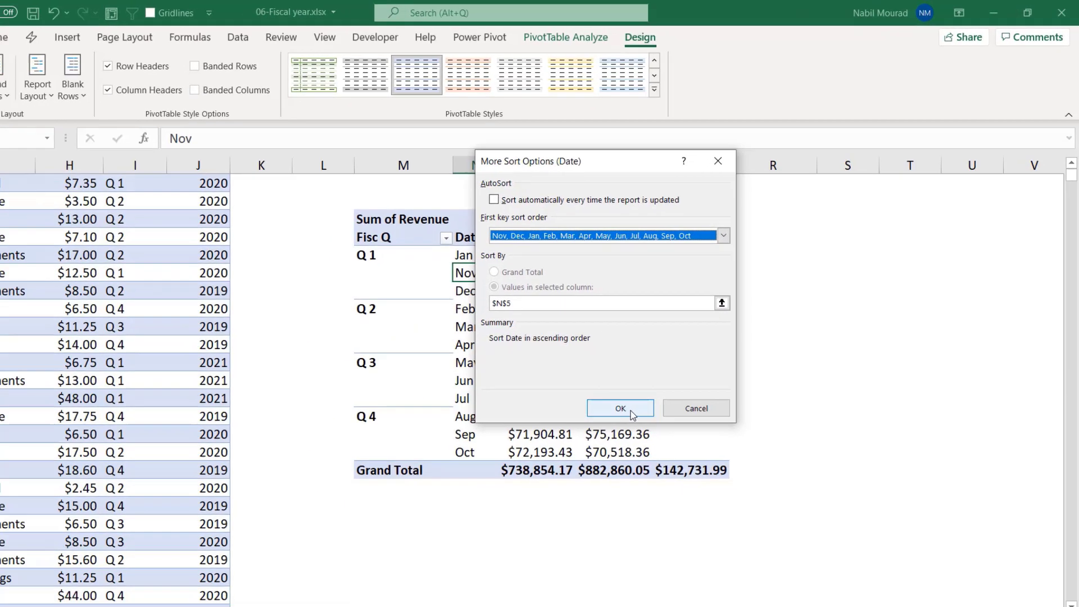
left_click(500, 517)
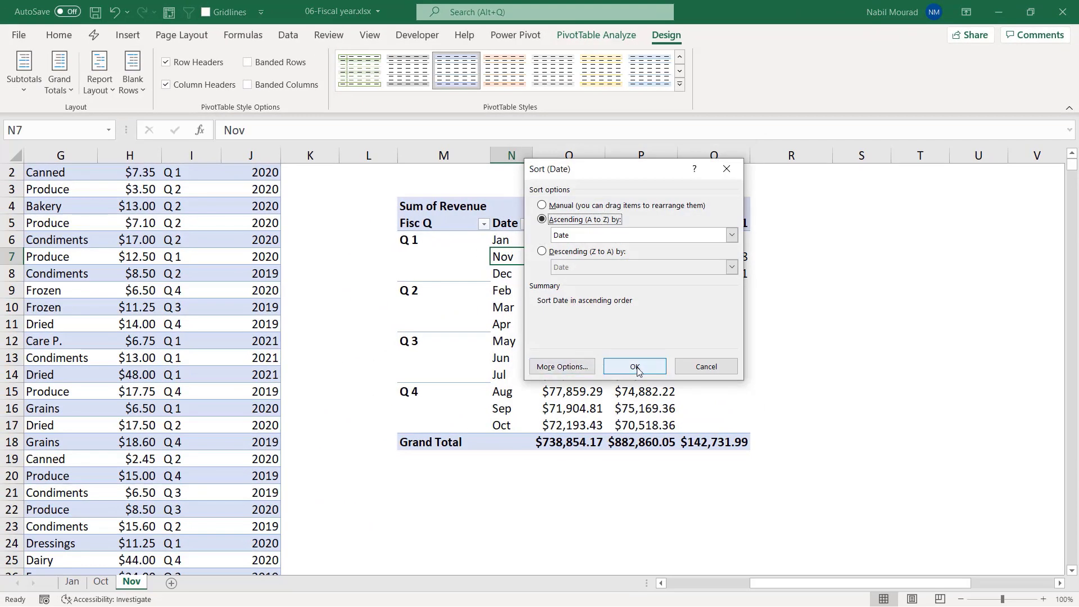
left_click(636, 367)
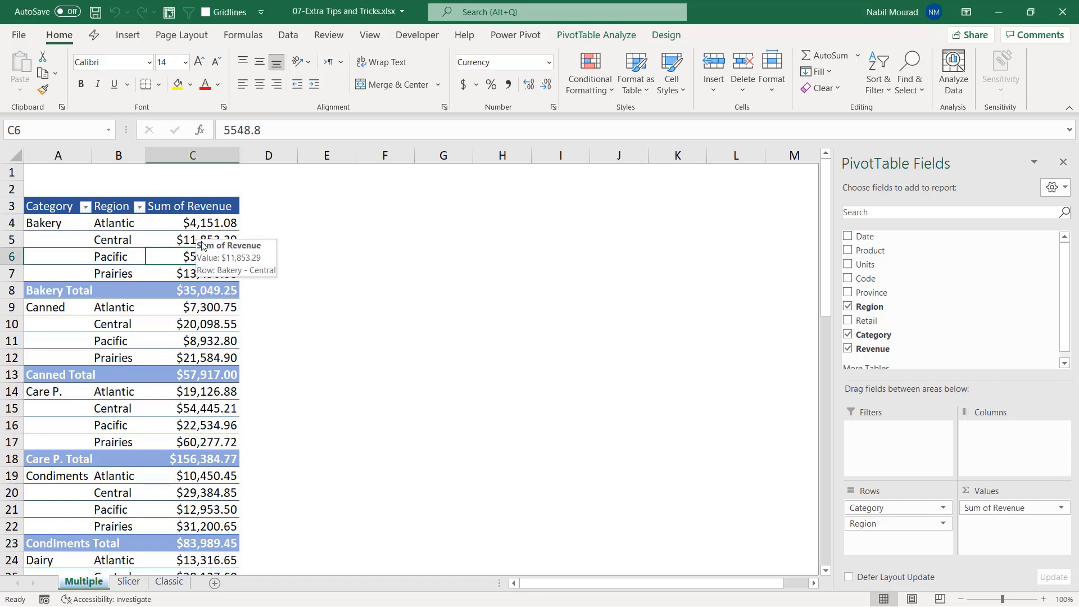
Step: Try summarizing the revenue values by Average in the Multiple sheet's PivotTable of 07-Extra Tips and Tricks.xlsx, and undo that change
right_click(202, 239)
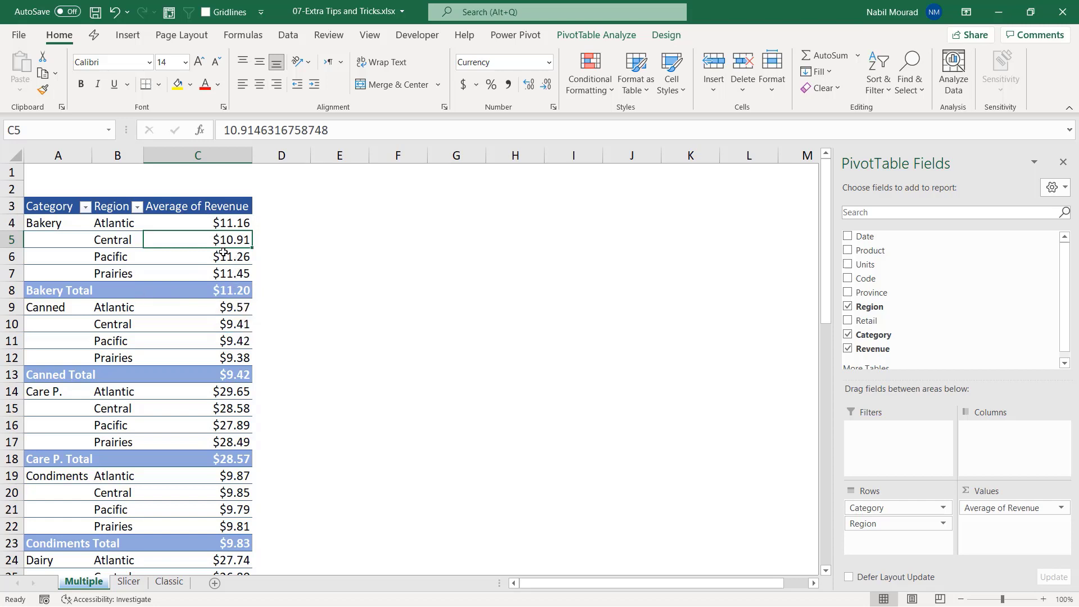
mouse_move(225, 240)
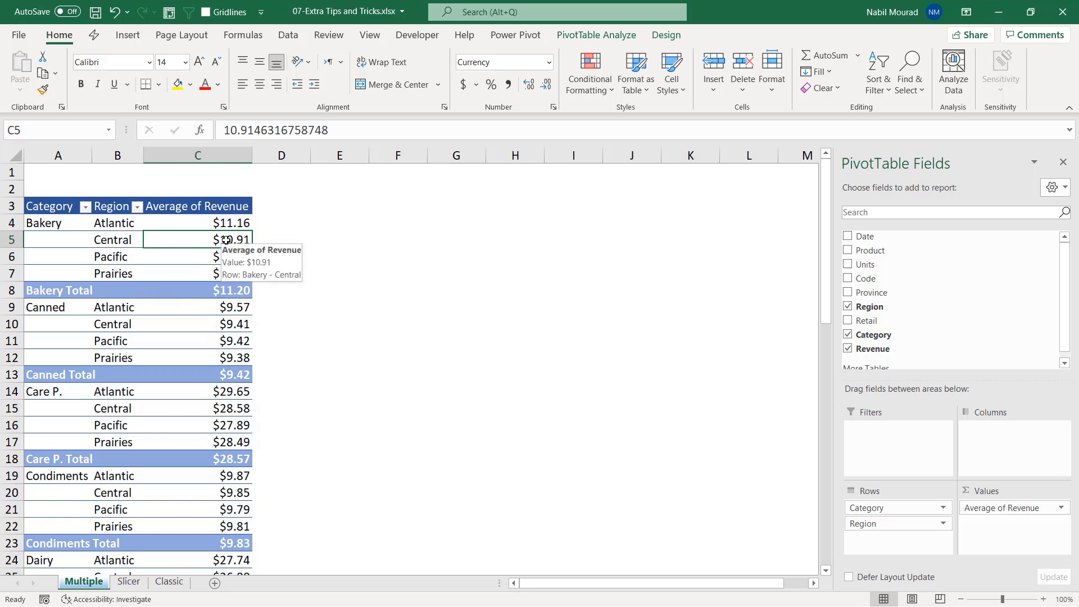
key("ctrl+z")
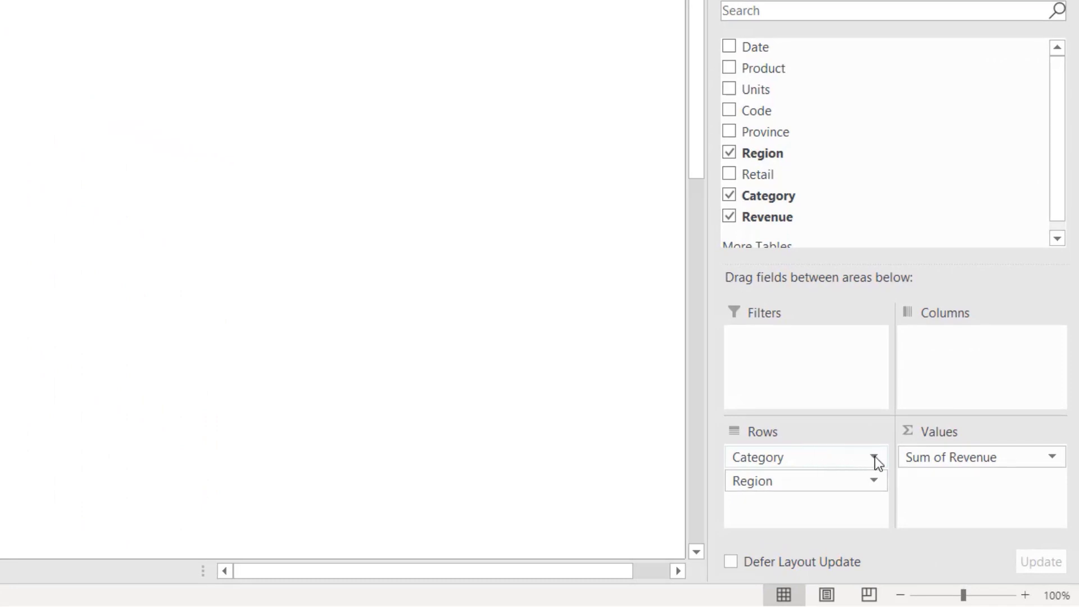
Step: Give the Multiple sheet's Category field custom subtotals using the Sum, Average, Max and Min functions
left_click(874, 457)
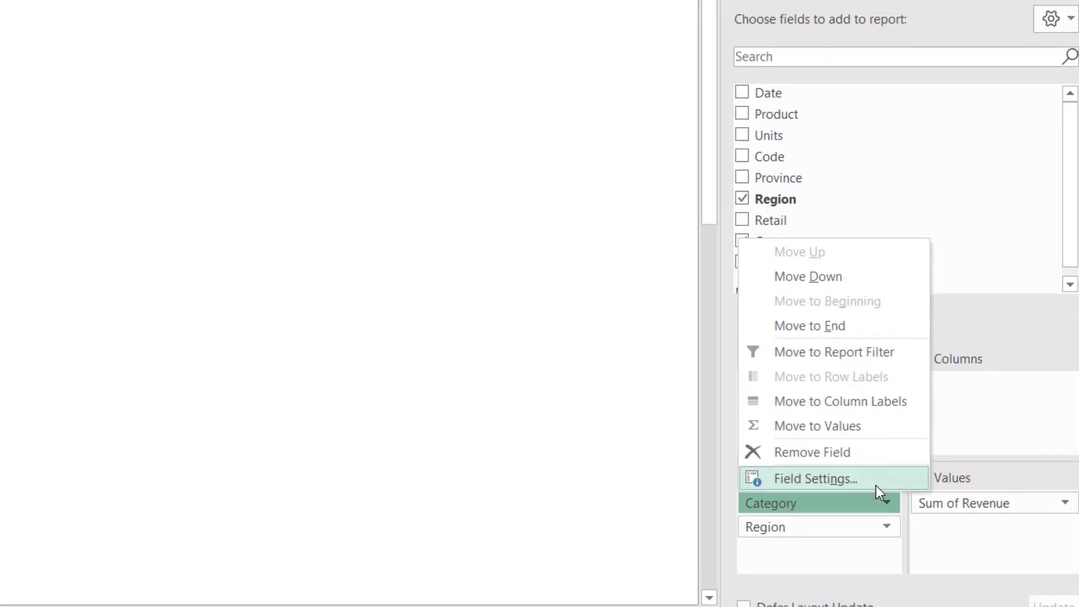
left_click(816, 478)
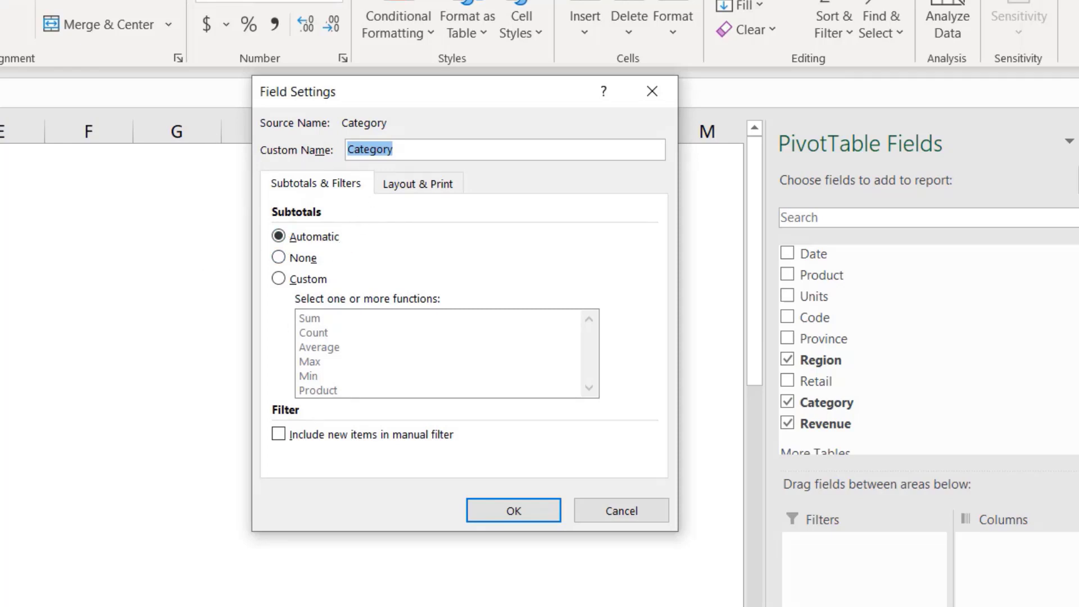
left_click(279, 279)
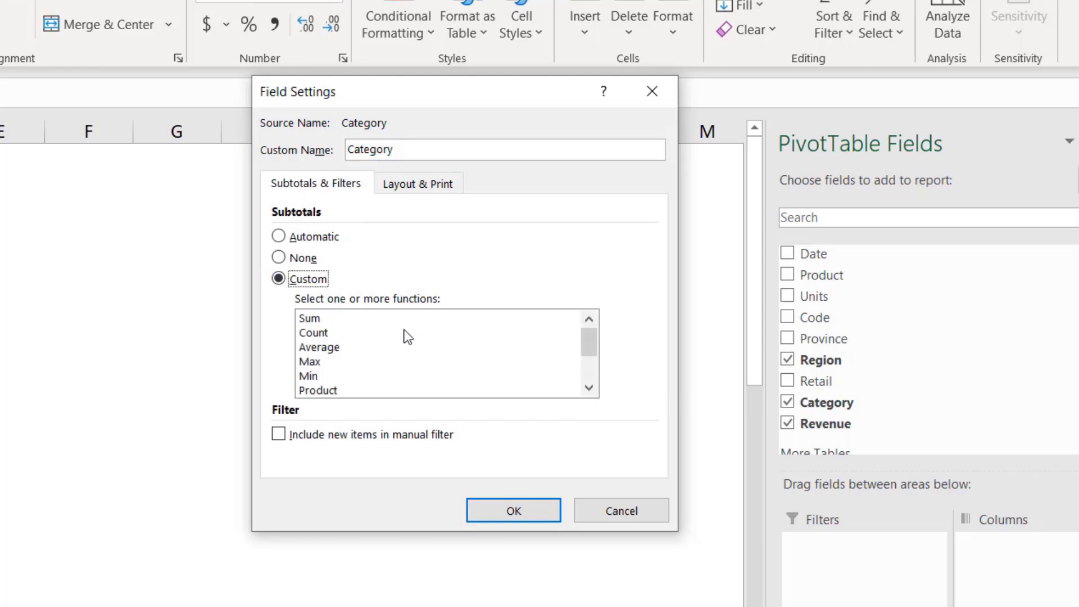
left_click(314, 318)
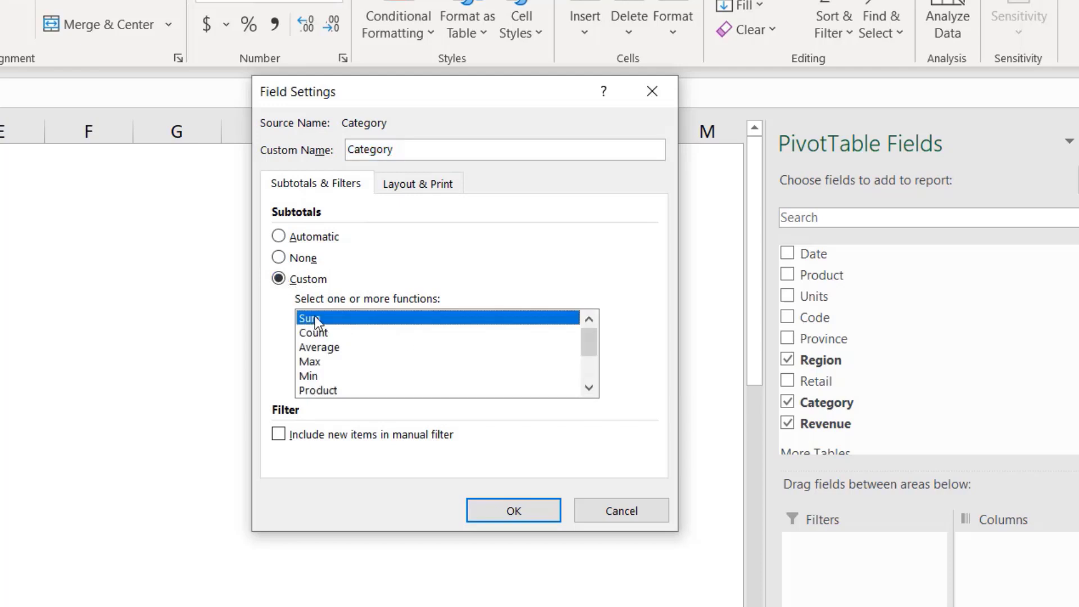
left_click(334, 351)
left_click(322, 362)
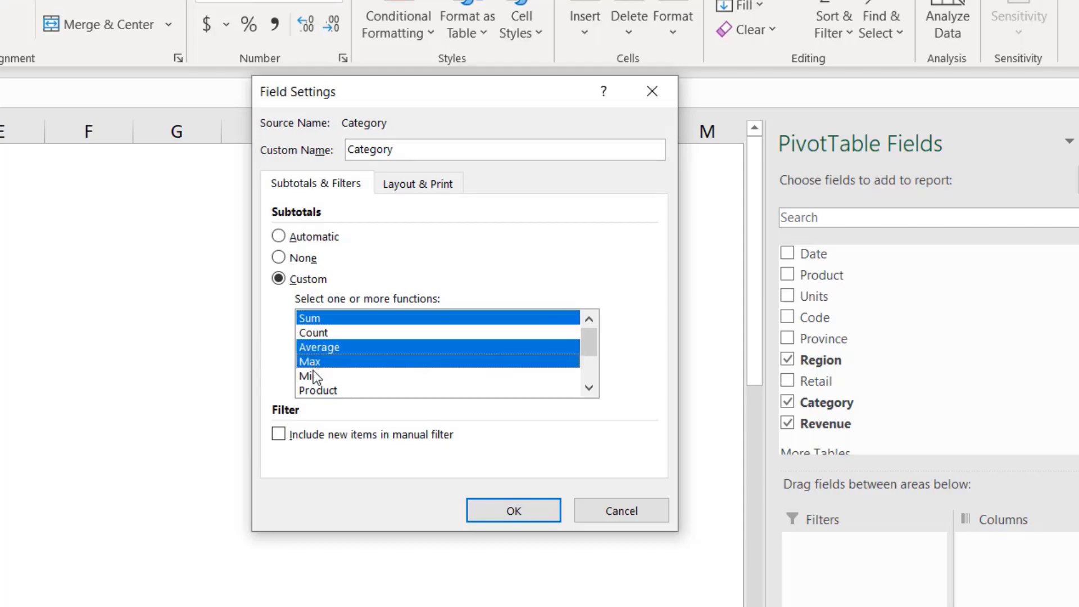
left_click(313, 377)
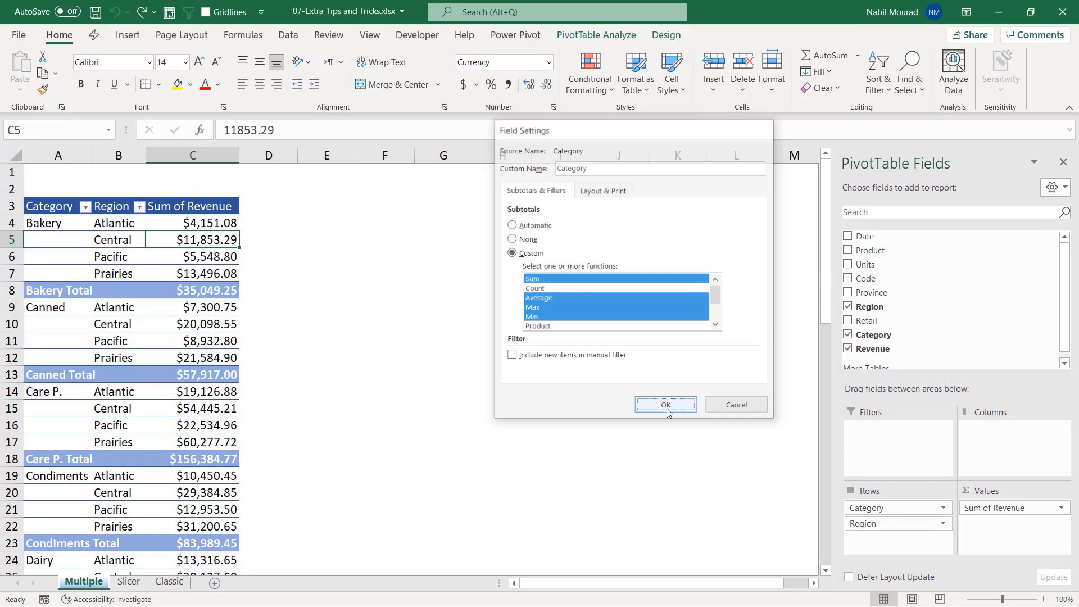
left_click(666, 406)
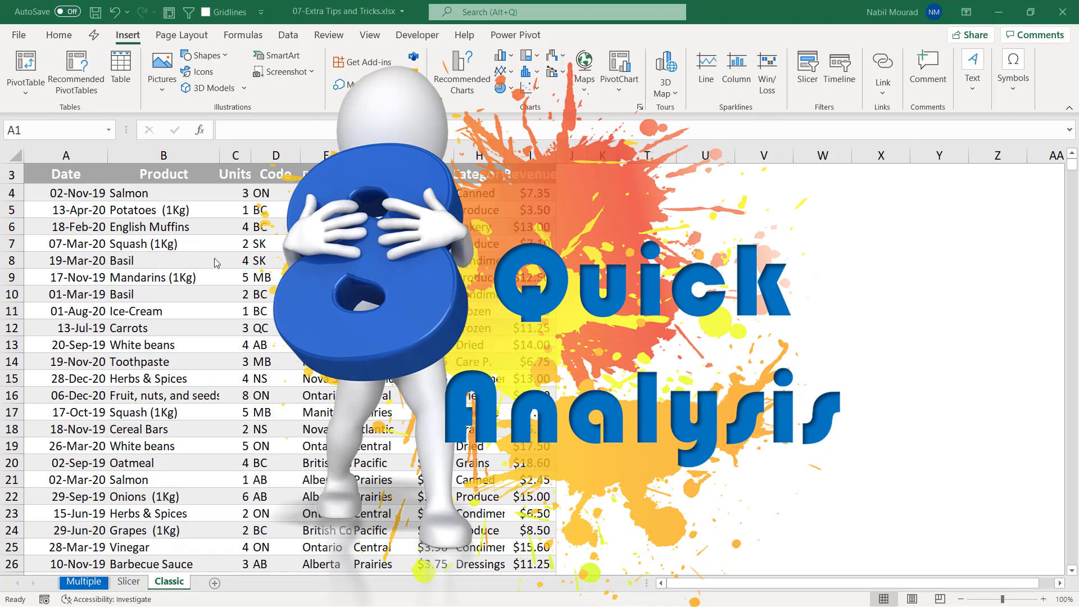
Step: Select the Classic sheet's whole data range and create the suggested Sum of Revenue by Region PivotTable through Quick Analysis
left_click(80, 176)
left_click(59, 35)
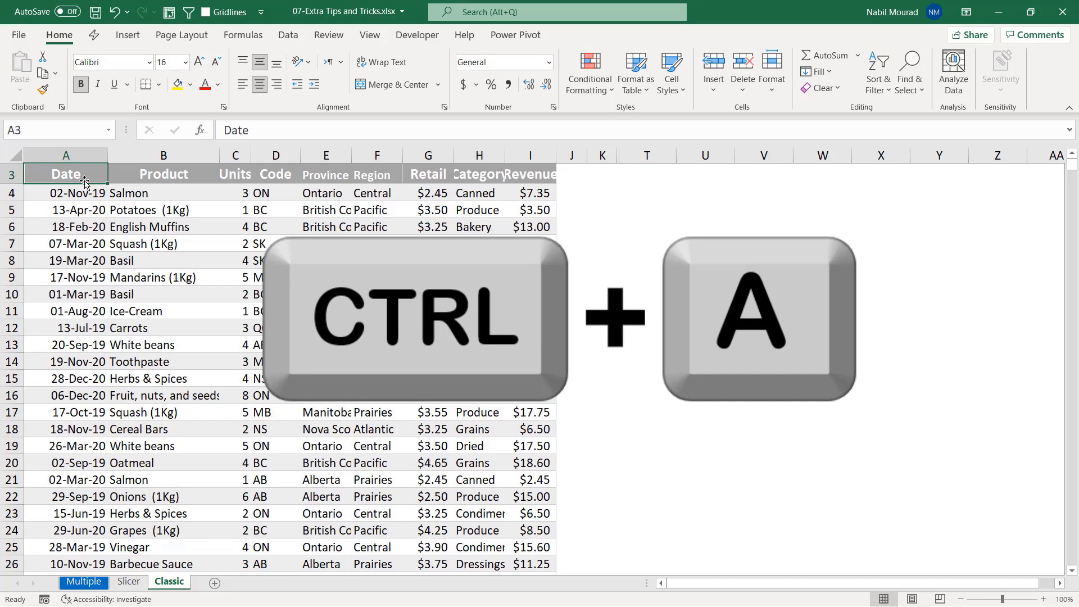
key("ctrl+a")
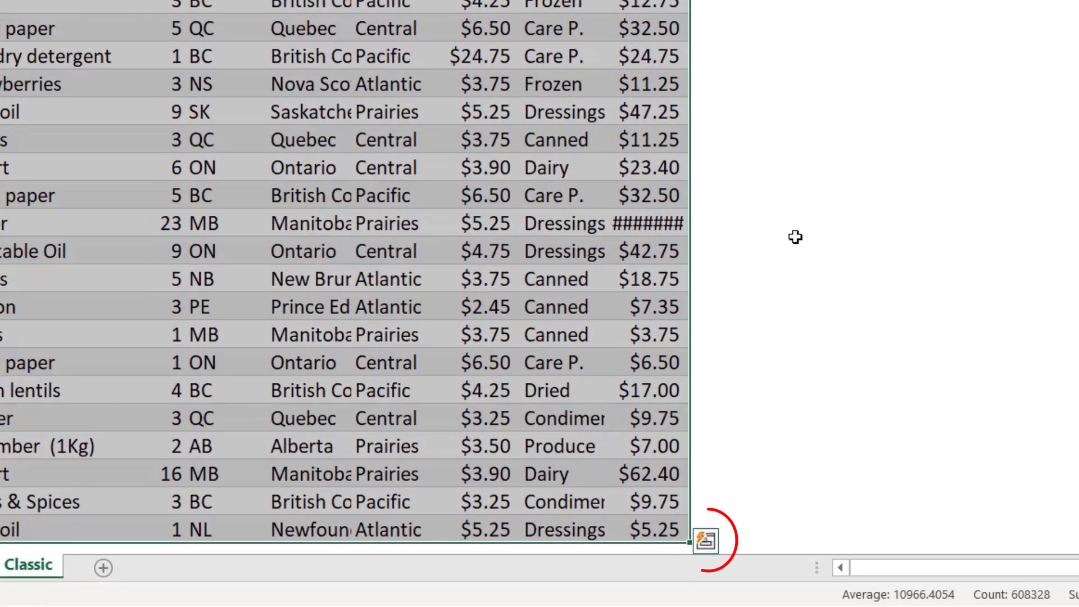
left_click(709, 541)
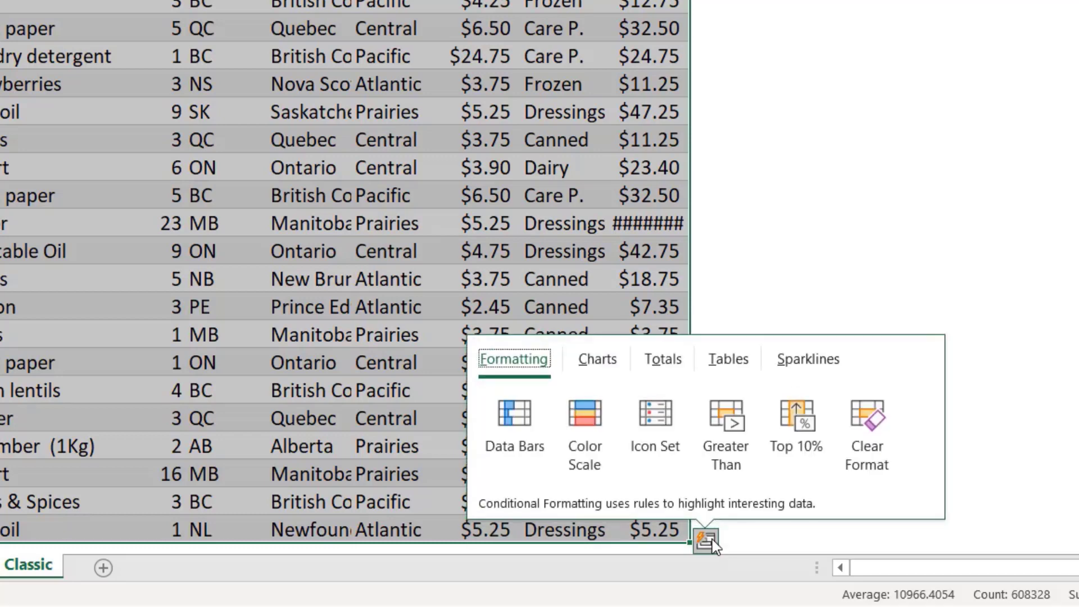
left_click(734, 354)
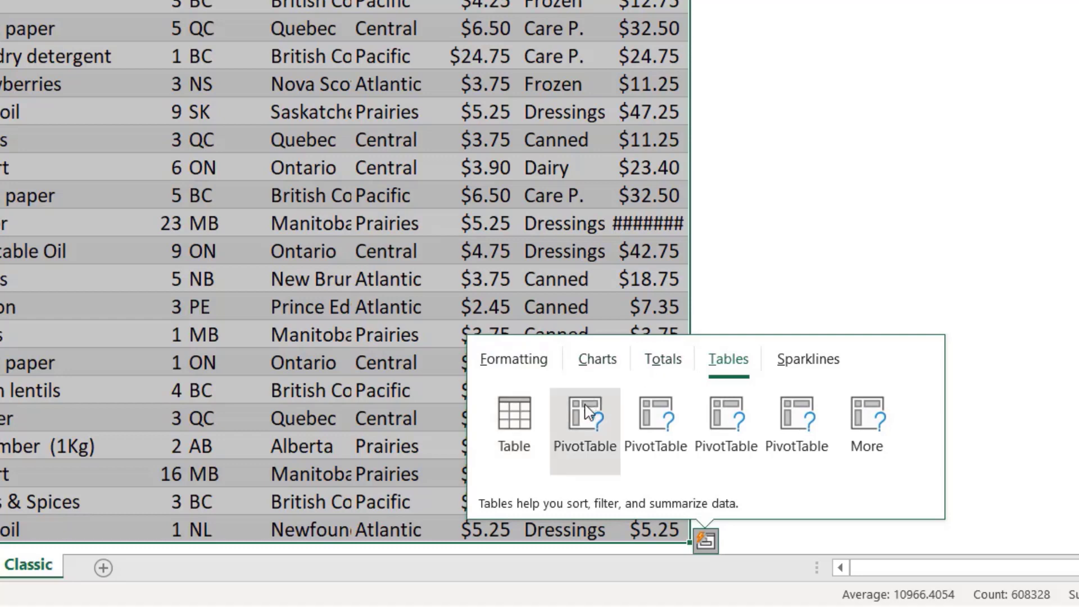
mouse_move(584, 415)
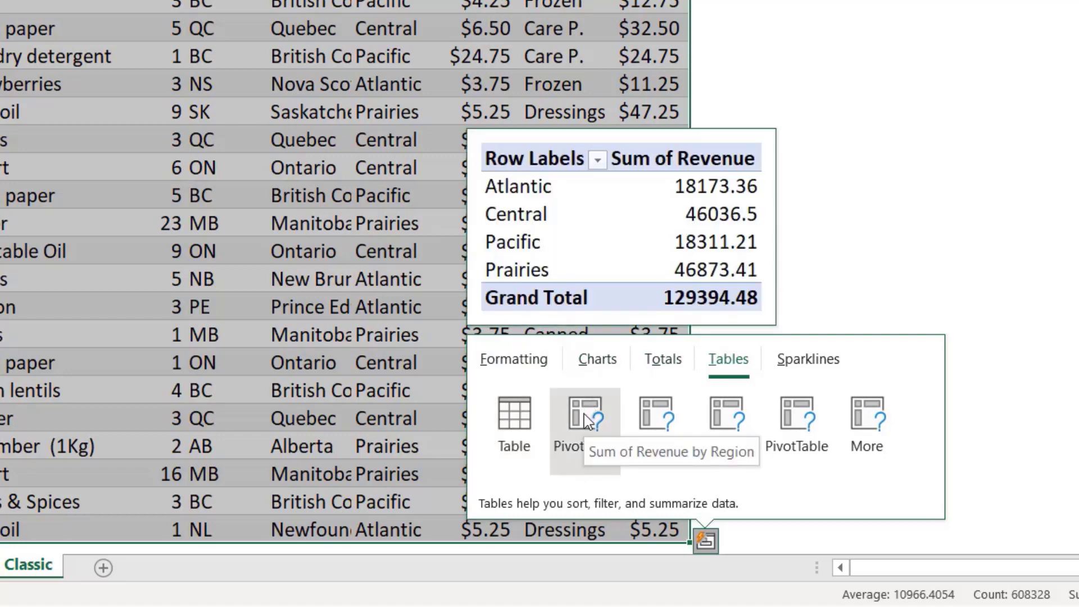
mouse_move(652, 421)
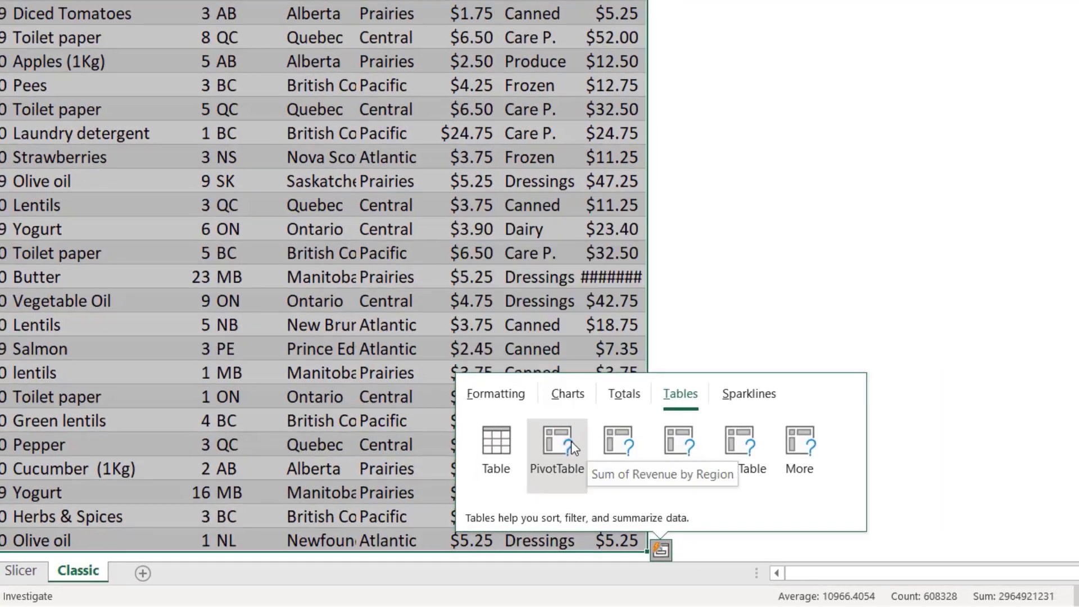
mouse_move(600, 421)
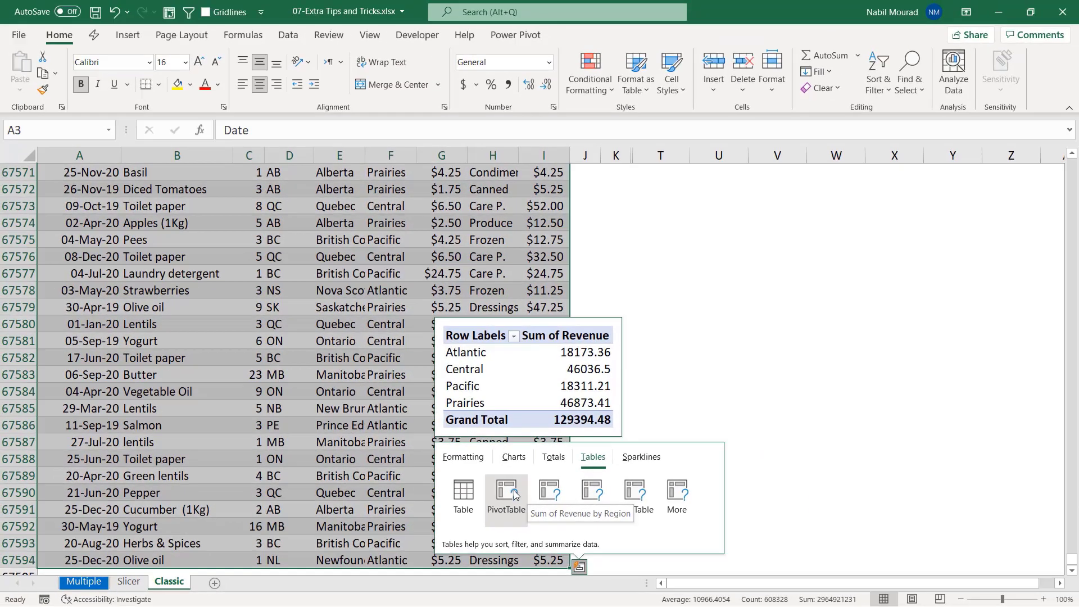
left_click(515, 494)
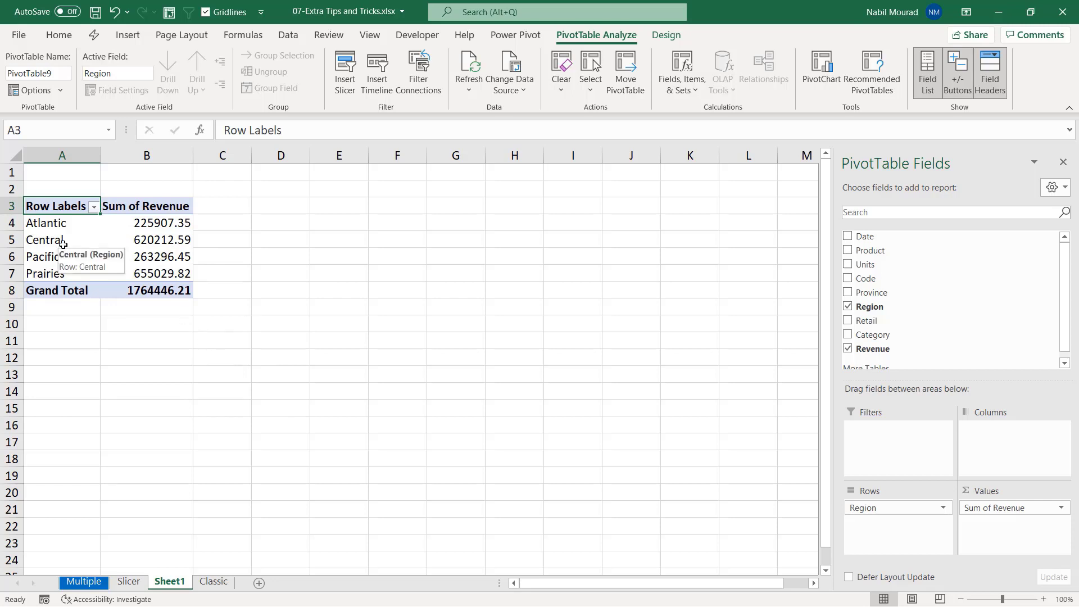
right_click(167, 244)
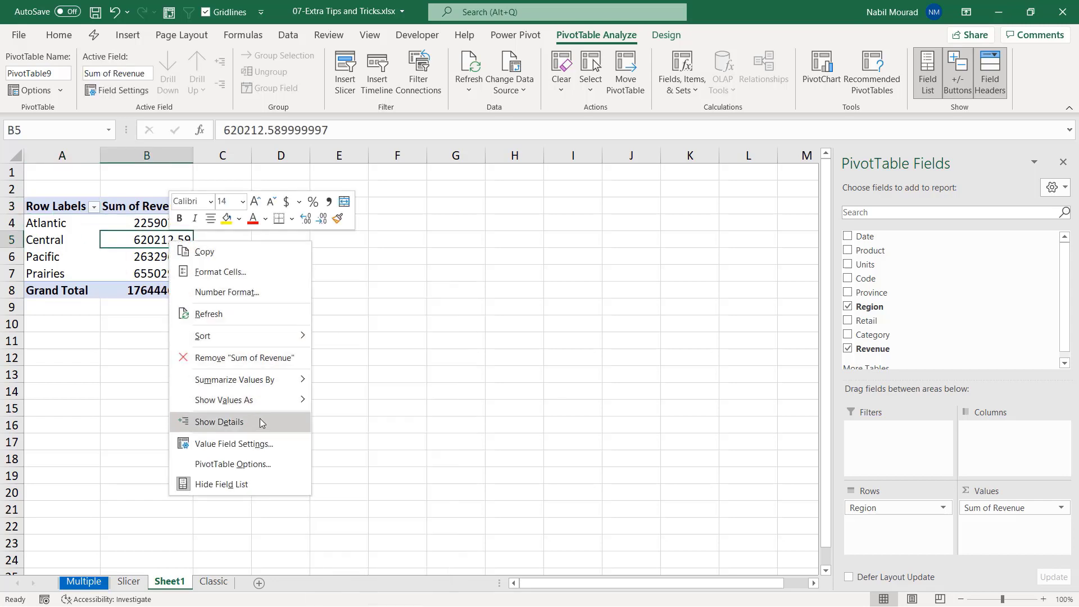
key("Escape")
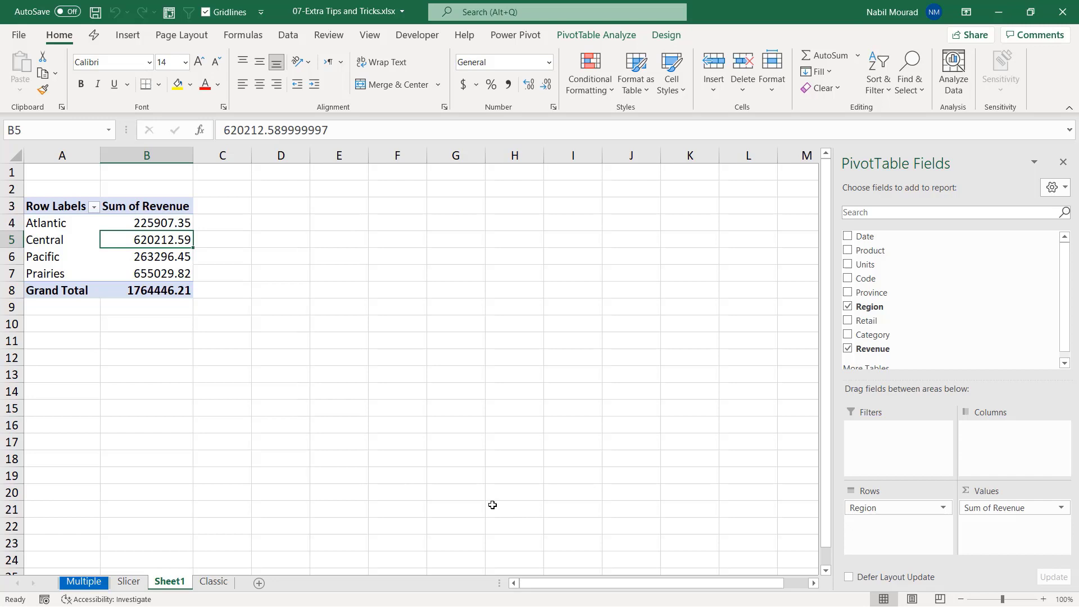
Step: Add a blank worksheet and extract the detail records behind the Central region's revenue from Sheet1's PivotTable
left_click(260, 585)
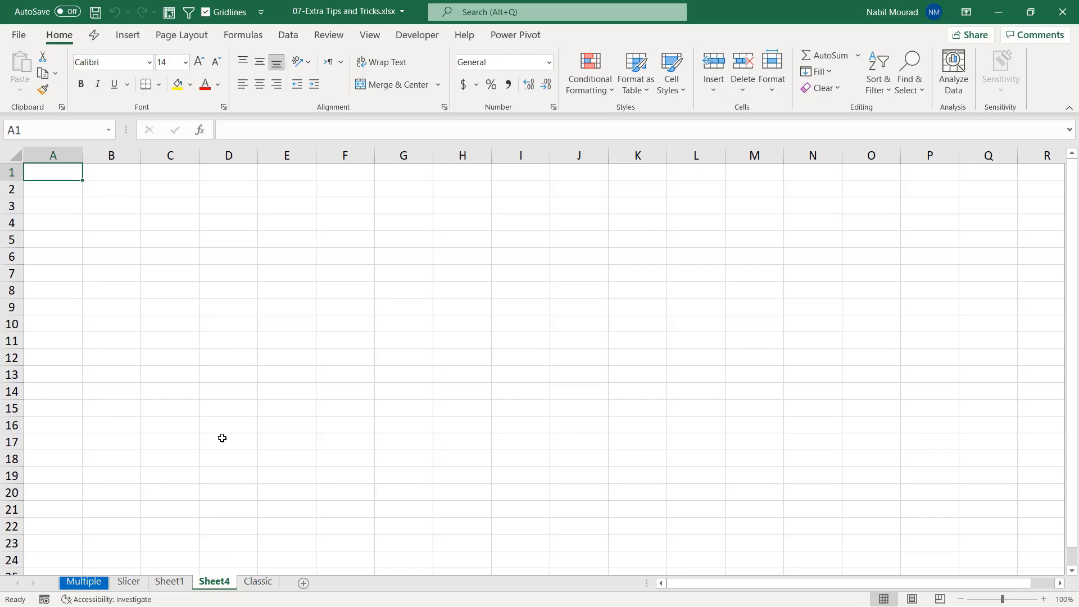
left_click(171, 584)
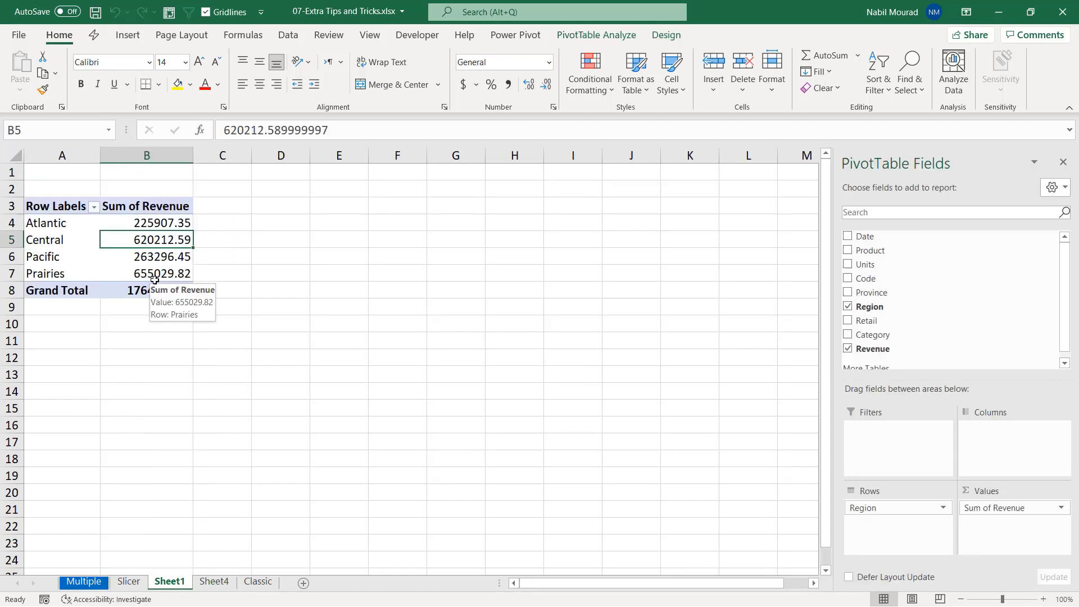
double_click(153, 241)
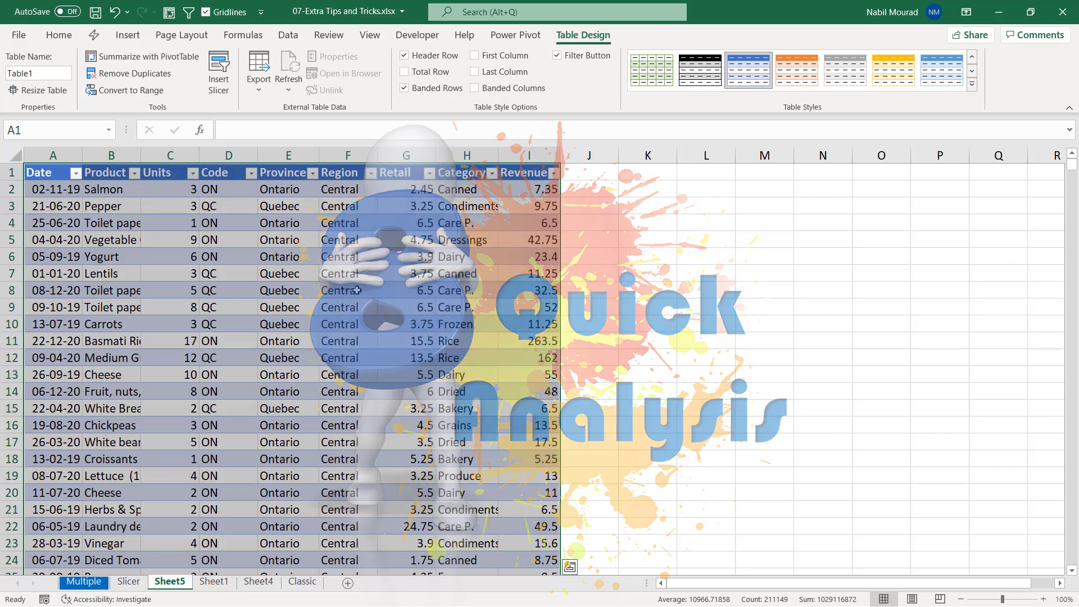
key("ctrl+z")
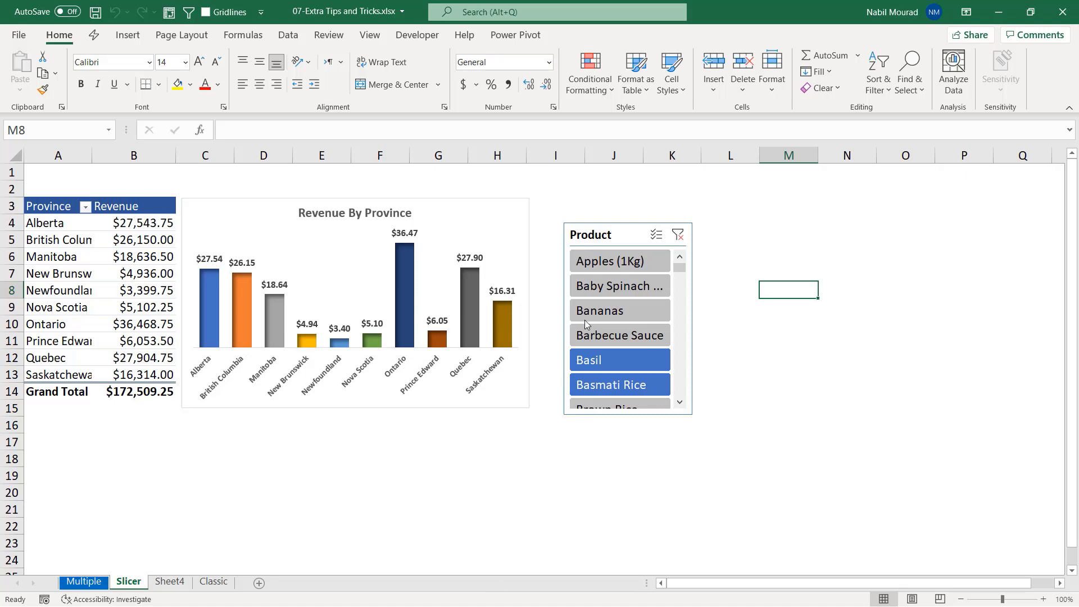
key("ctrl+z")
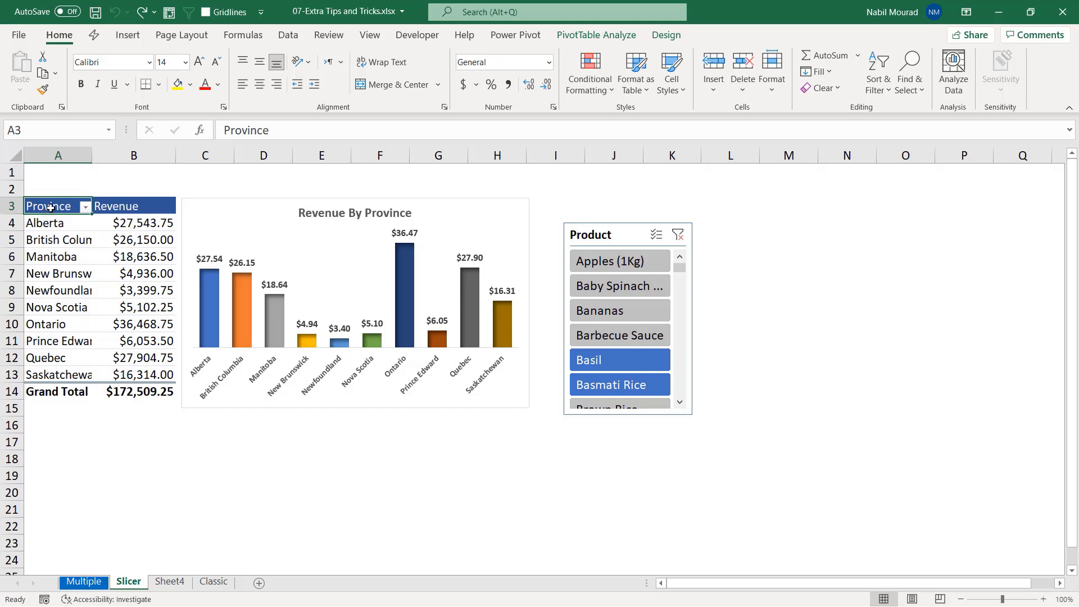
Step: Copy the Slicer sheet's Province and Revenue PivotTable and paste the copy at cell L3
left_click_drag(48, 209, 163, 391)
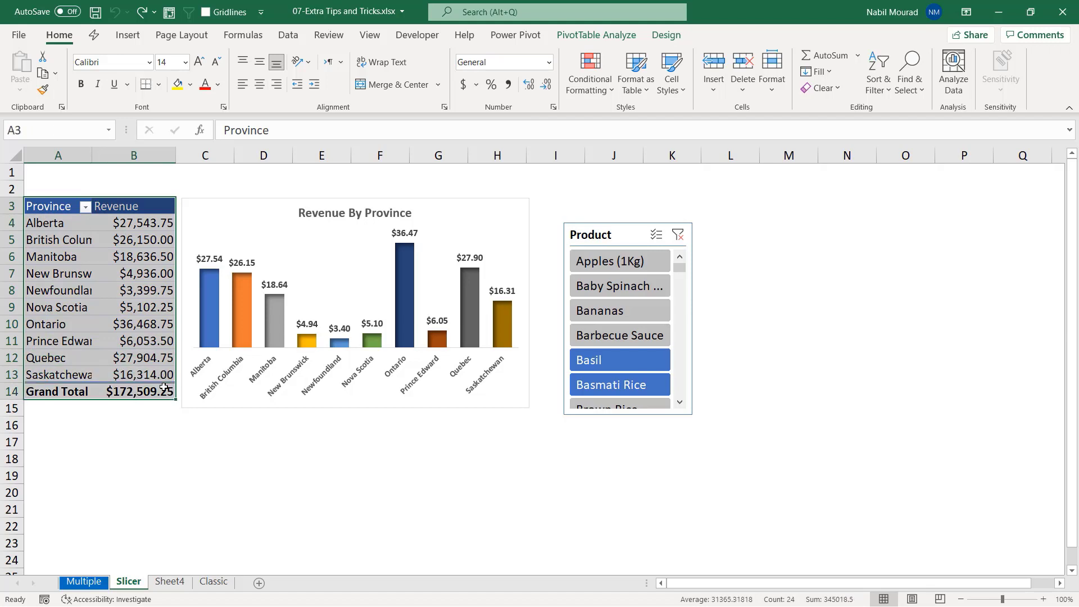
key("ctrl+c")
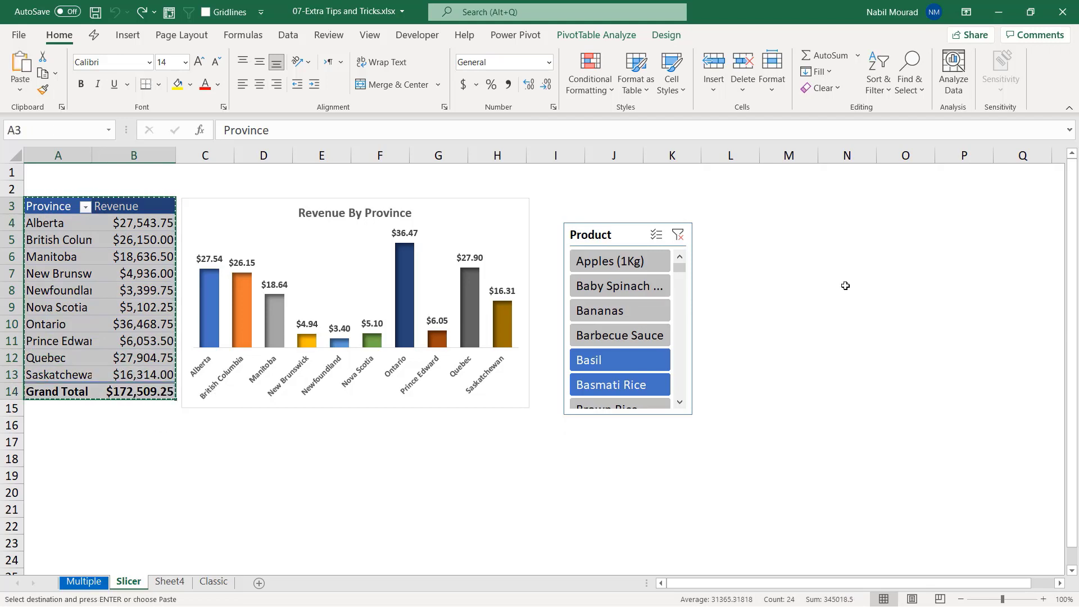
left_click(741, 214)
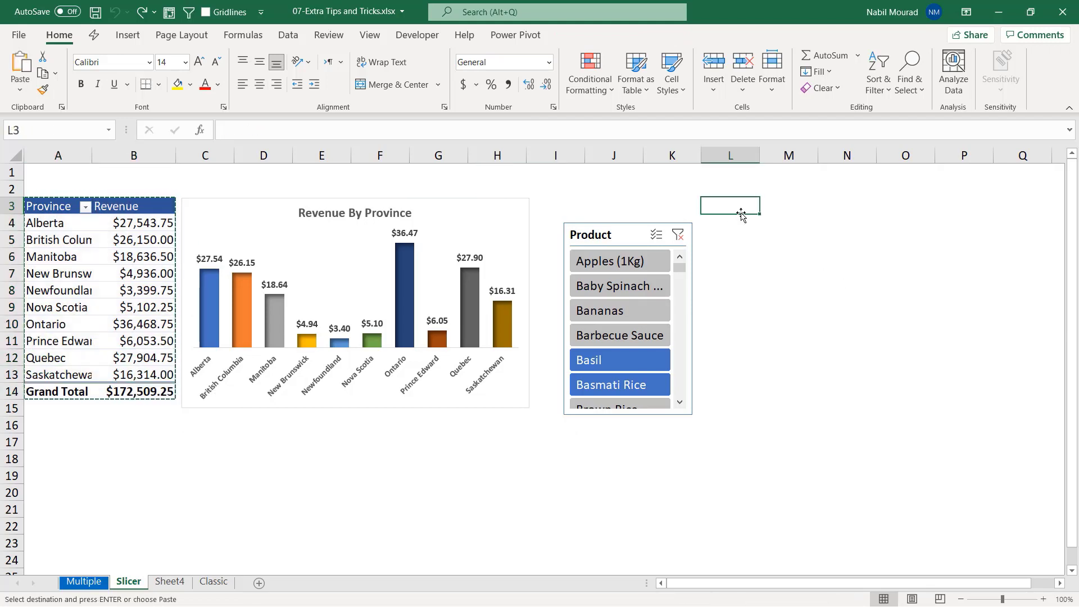
key("ctrl+v")
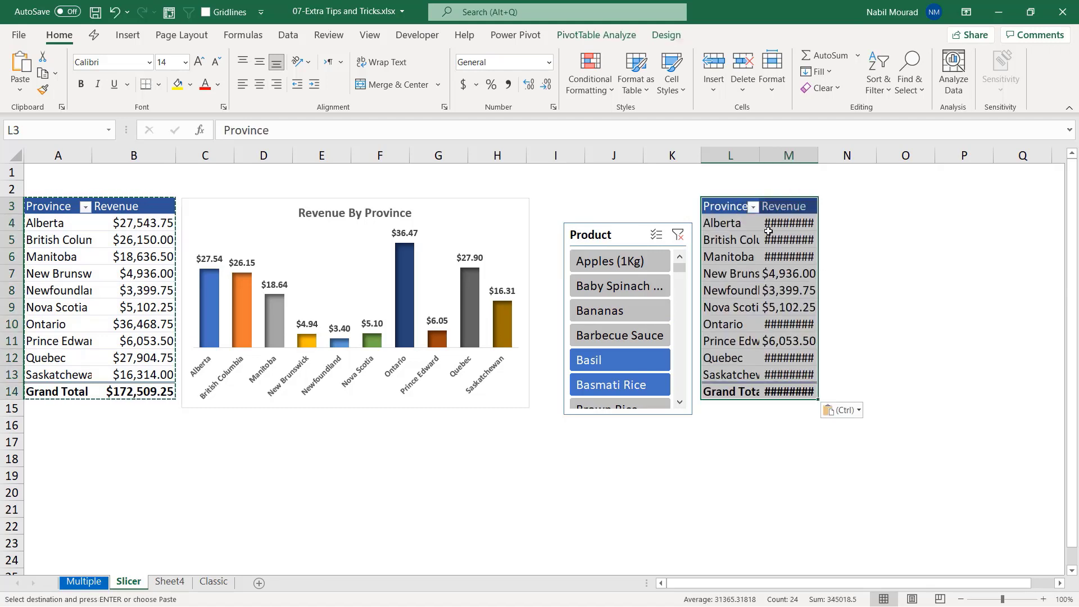
Step: Remove Province and Revenue from the copied PivotTable and set Product as its only report filter
left_click(613, 35)
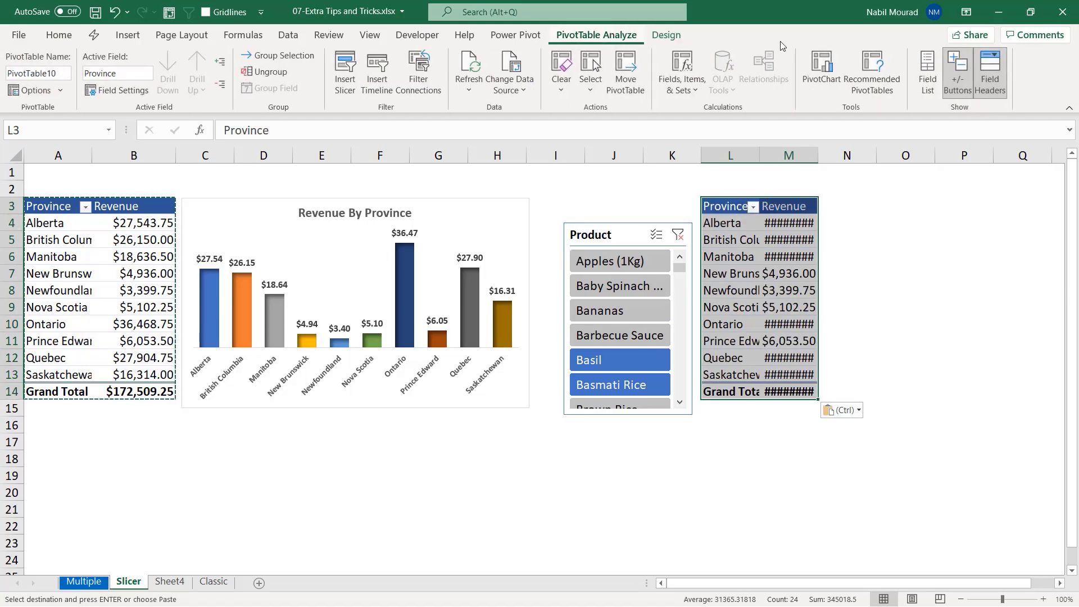
left_click(930, 71)
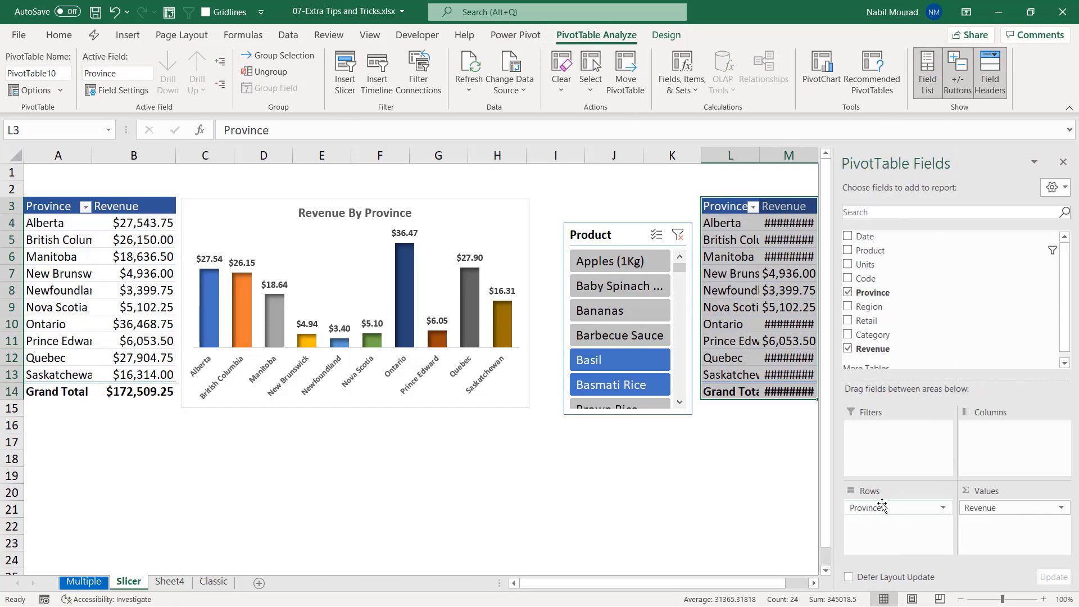
left_click_drag(882, 508, 806, 510)
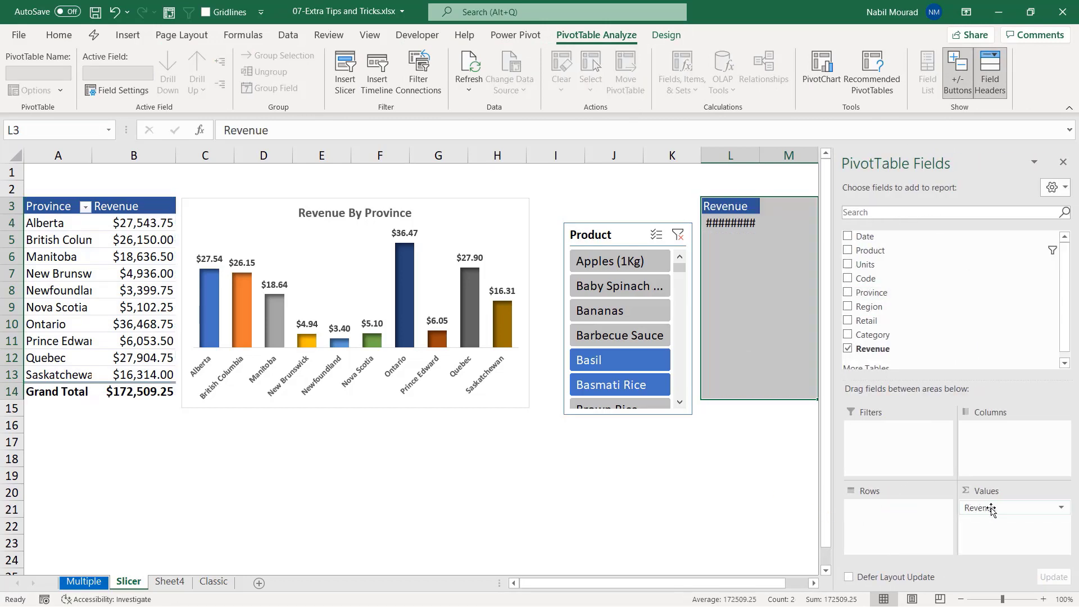
left_click_drag(988, 508, 805, 510)
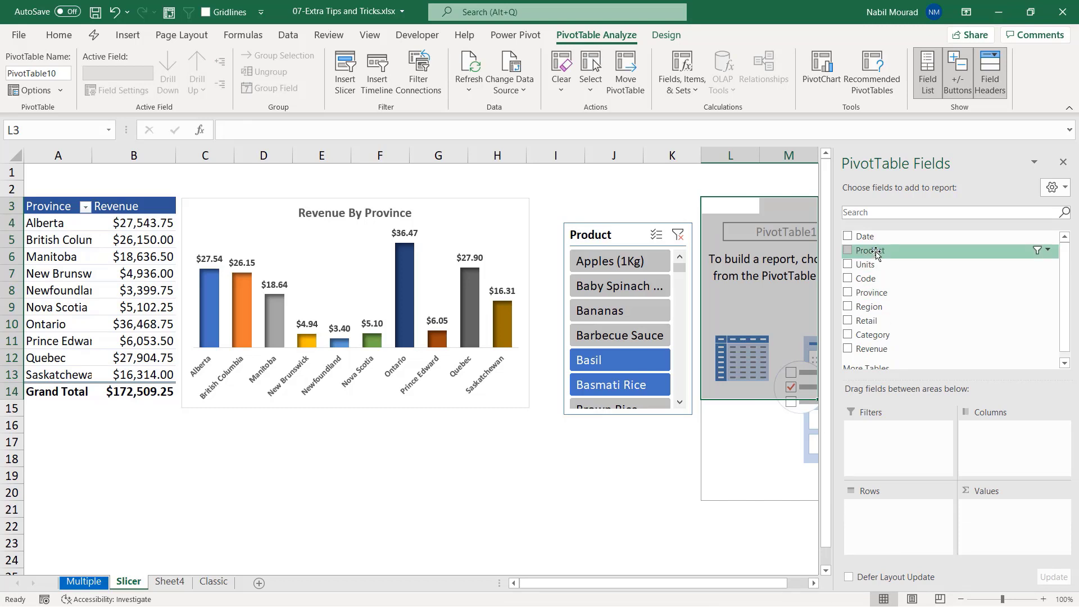
left_click_drag(877, 254, 882, 438)
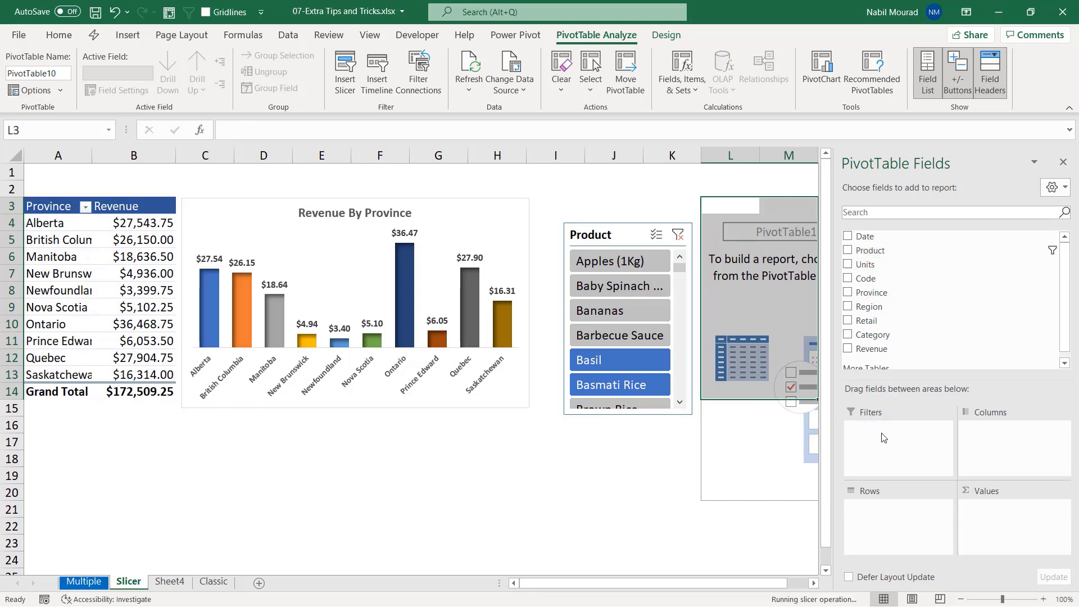
Step: Hide the field list, place the Product filter cells at J3 above the slicer and colour their text white
left_click(1063, 162)
left_click_drag(734, 172, 725, 218)
left_click_drag(620, 207, 699, 210)
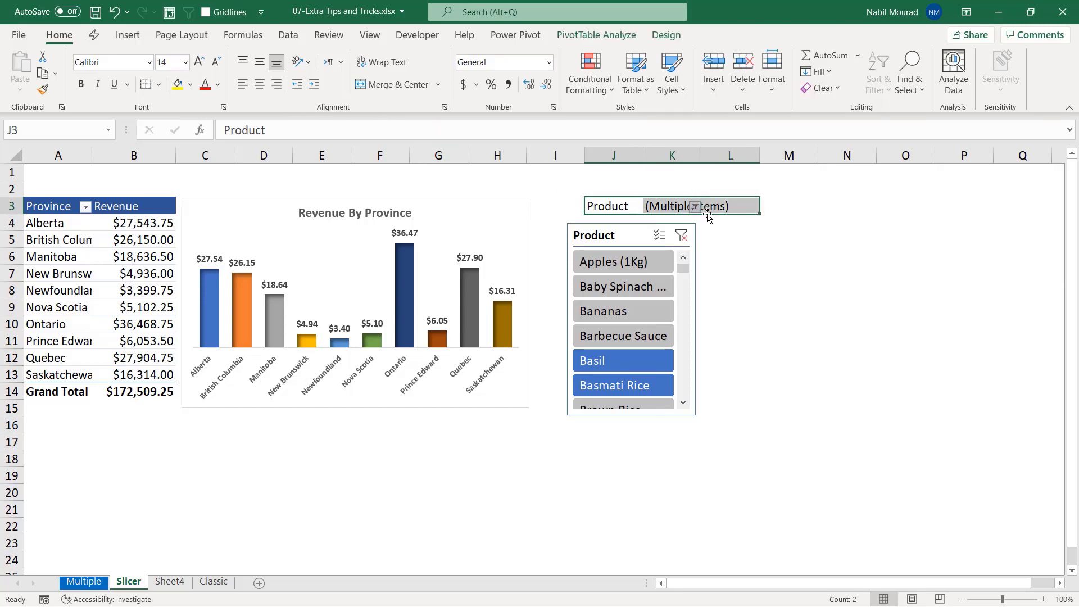
left_click(217, 85)
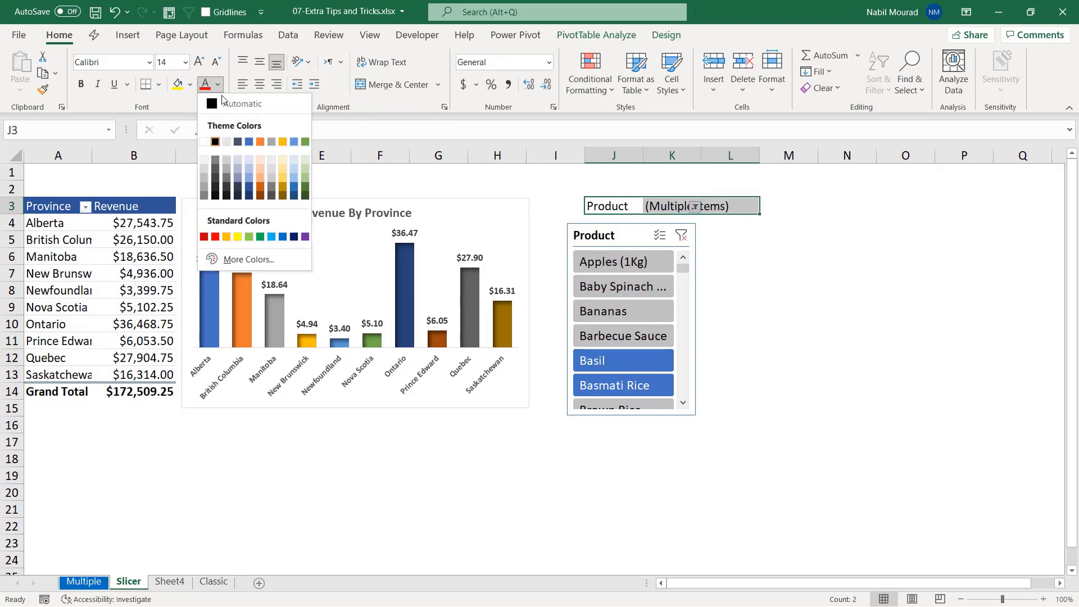
left_click(206, 125)
Step: Position the Product slicer over the filter cells so only the filter's dropdown arrow remains exposed beside it
left_click_drag(692, 292, 684, 268)
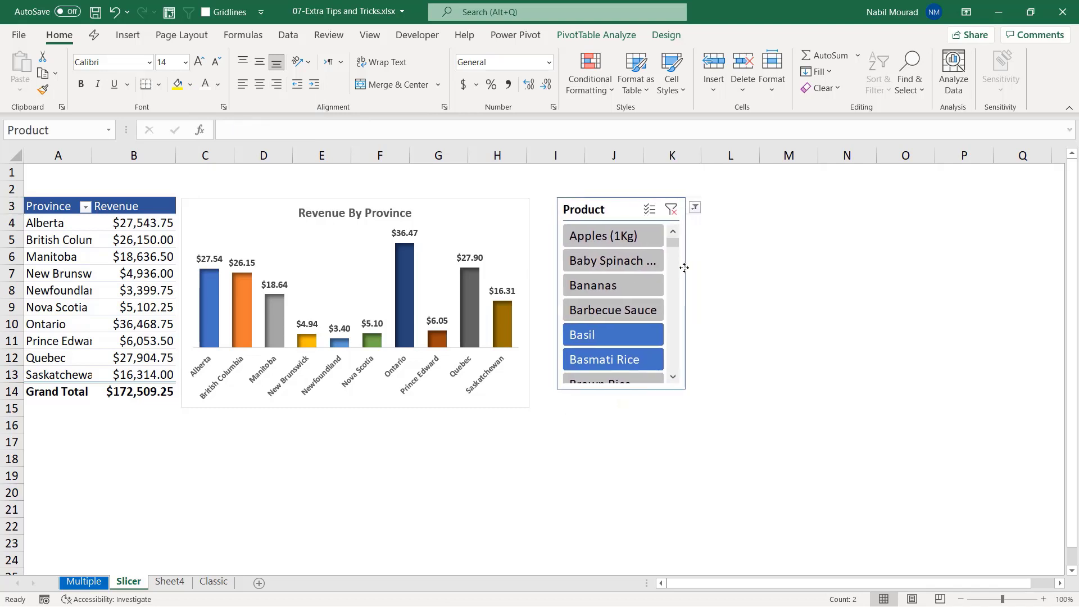
left_click(766, 285)
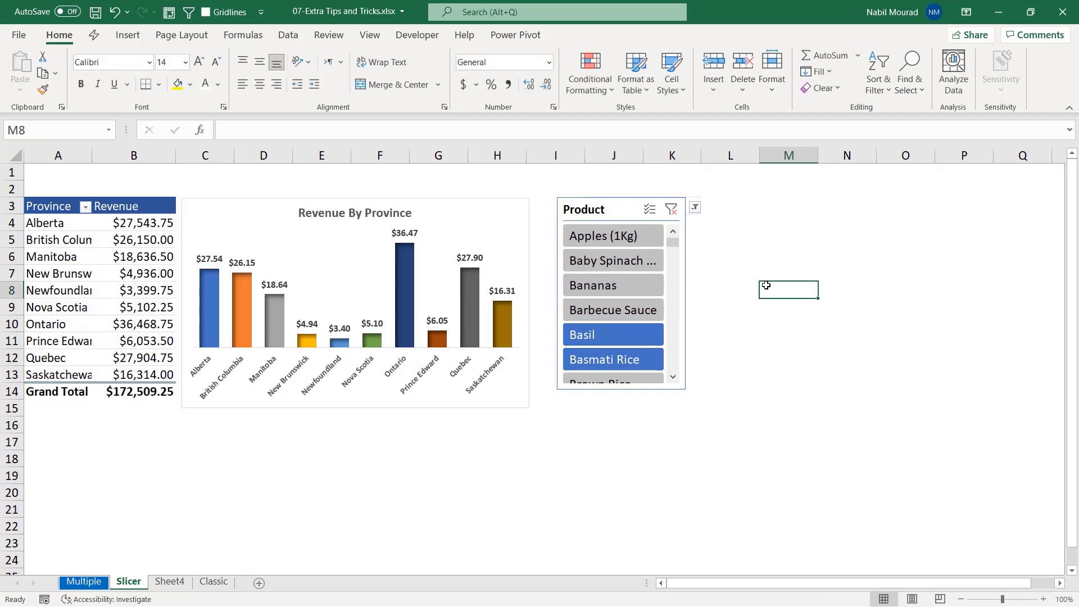
Step: Use the Product filter's dropdown to include Apples (1Kg), and set the filter to all products
left_click(696, 209)
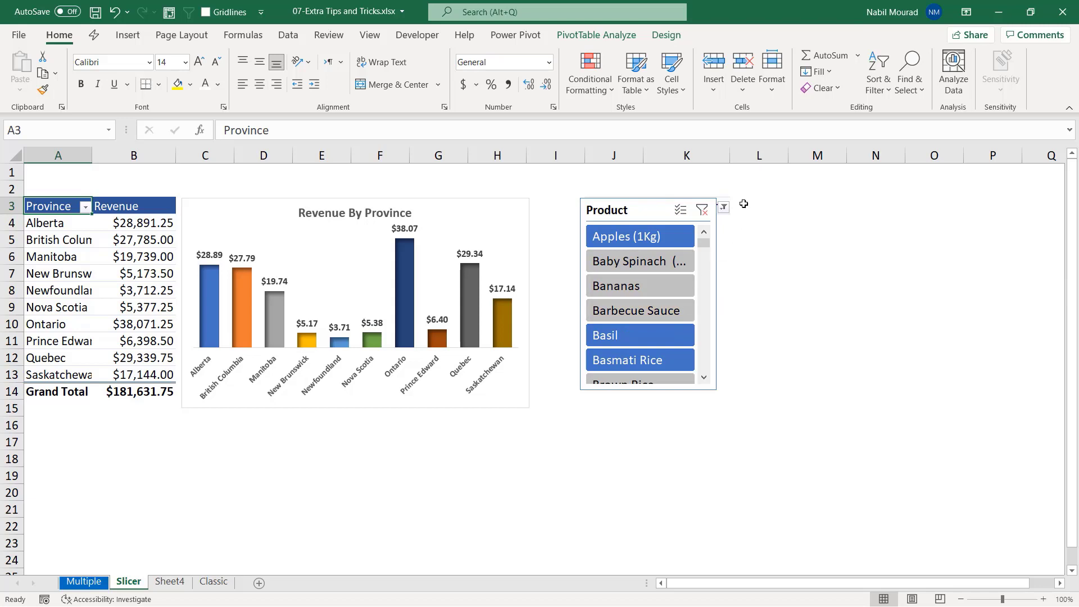
left_click(724, 208)
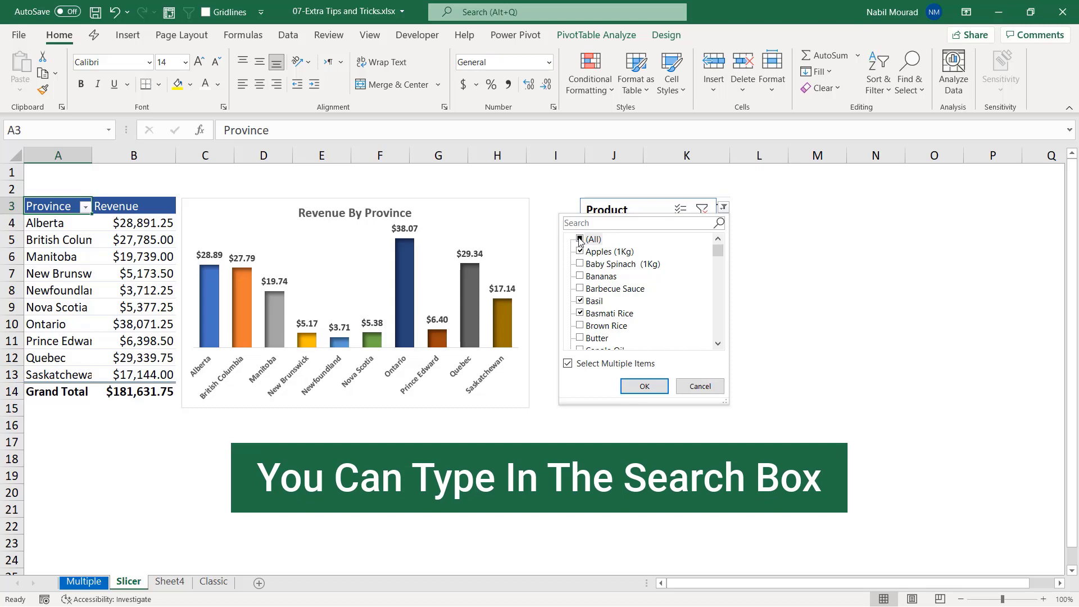
left_click(640, 387)
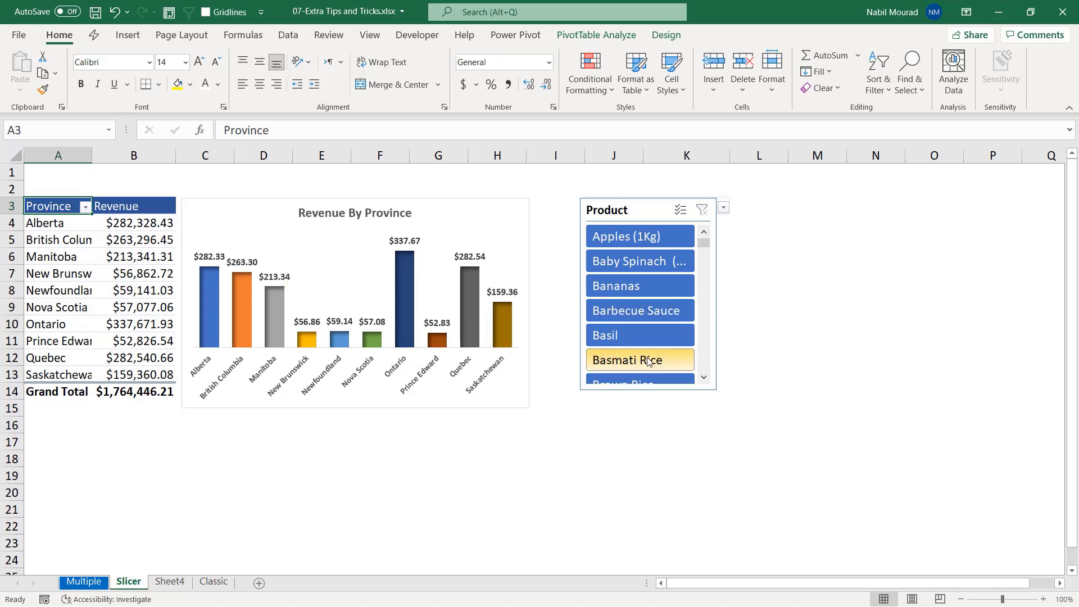
Step: Filter the Product slicer to Apples (1Kg), Bananas and Barbecue Sauce
left_click(635, 237)
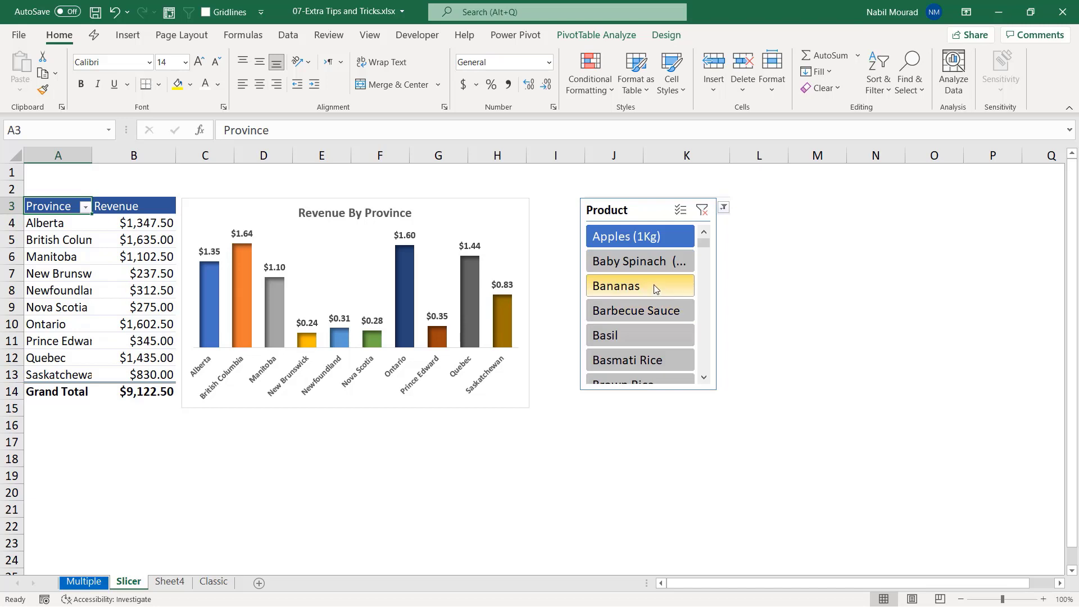
left_click_drag(653, 284, 653, 322)
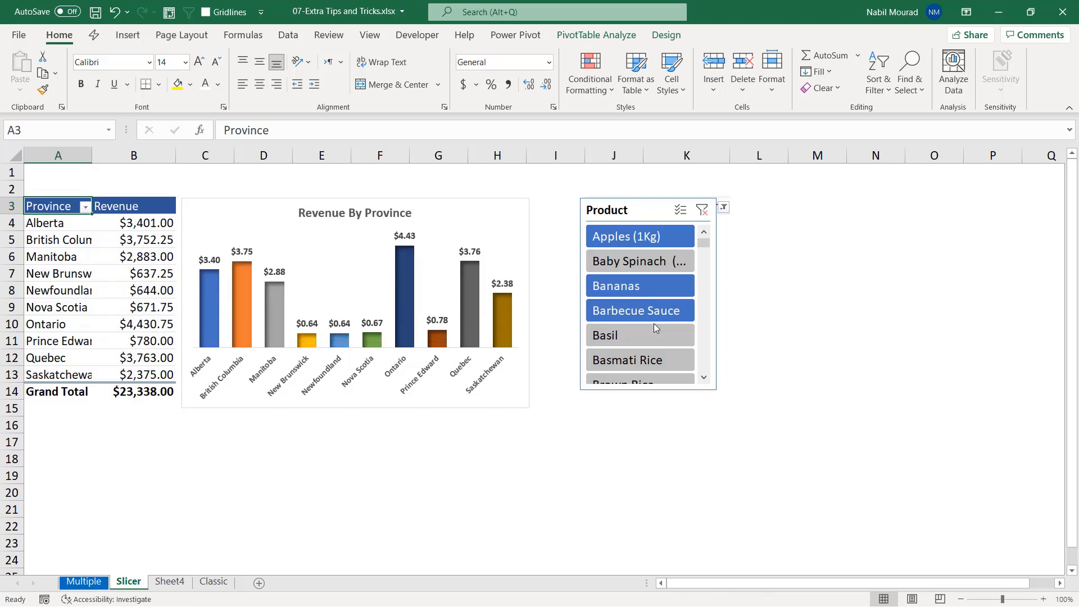